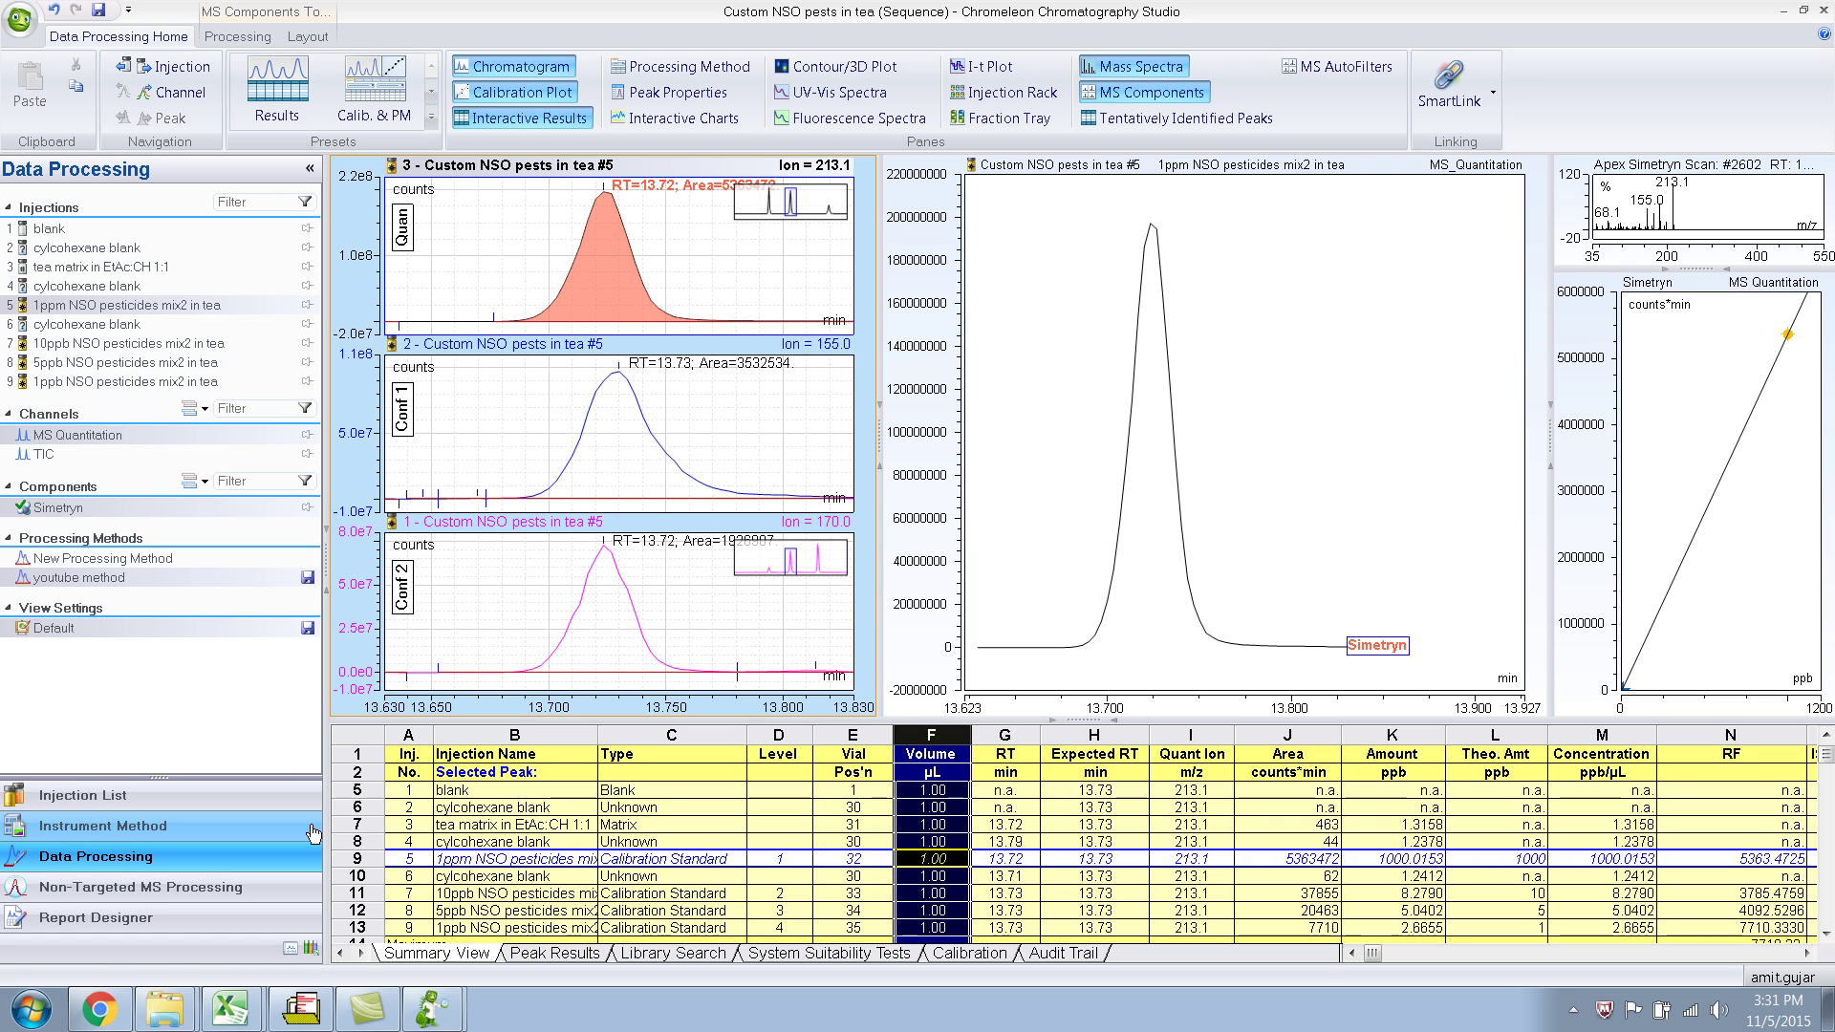
- Hide Interactive Results, MS Components and Calibration Plot, and show the Processing Method component table
{"action": "left_click", "coordinate": [567, 119]}
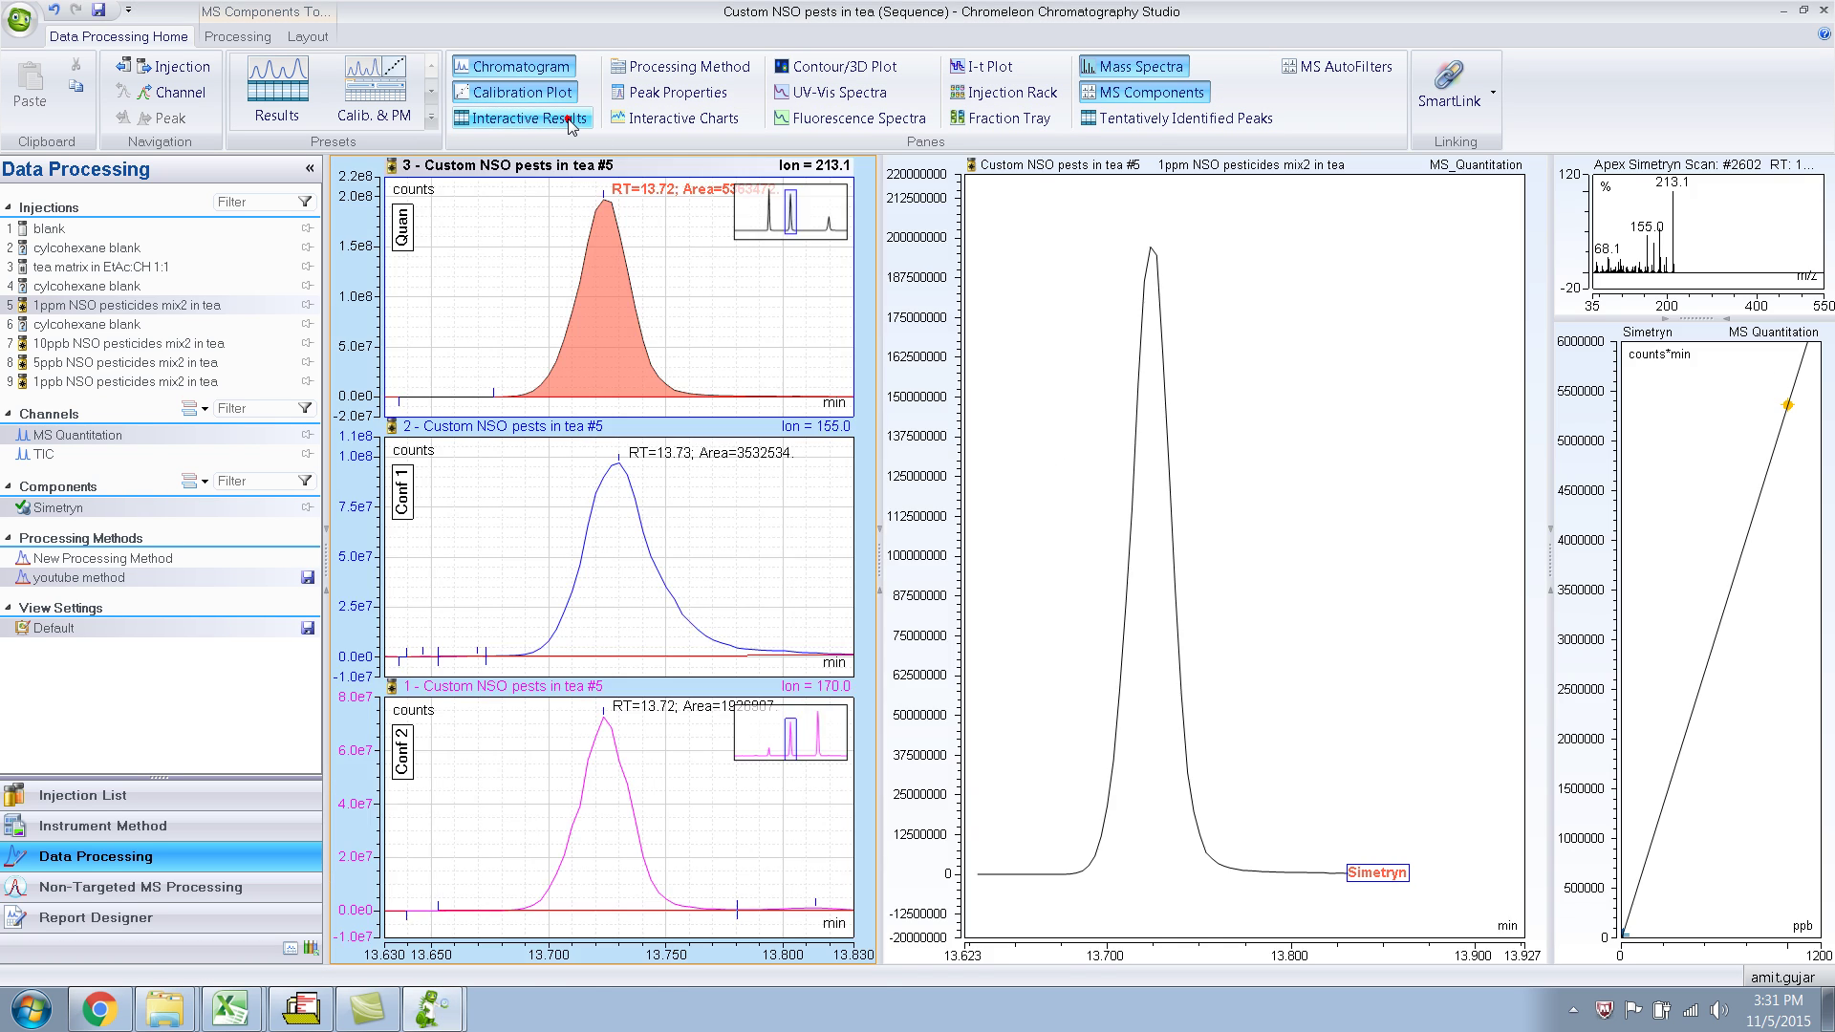
{"action": "left_click", "coordinate": [690, 63]}
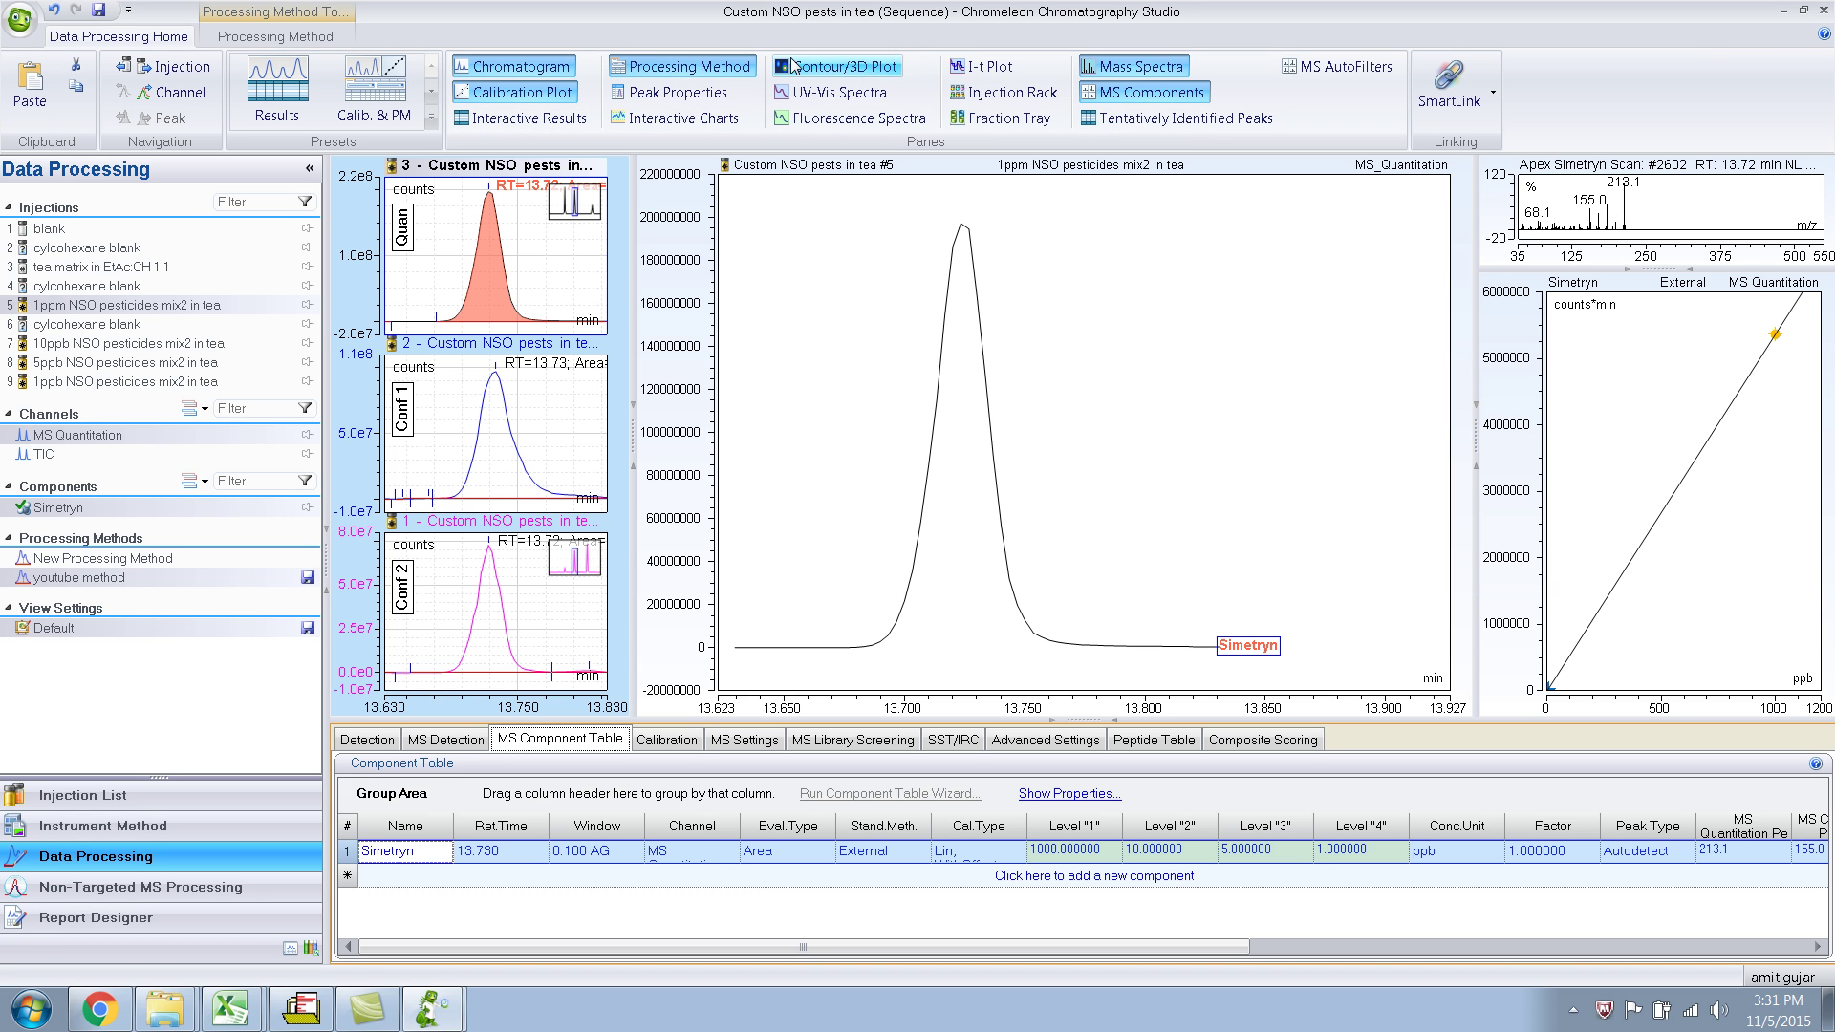
{"action": "left_click", "coordinate": [1104, 102]}
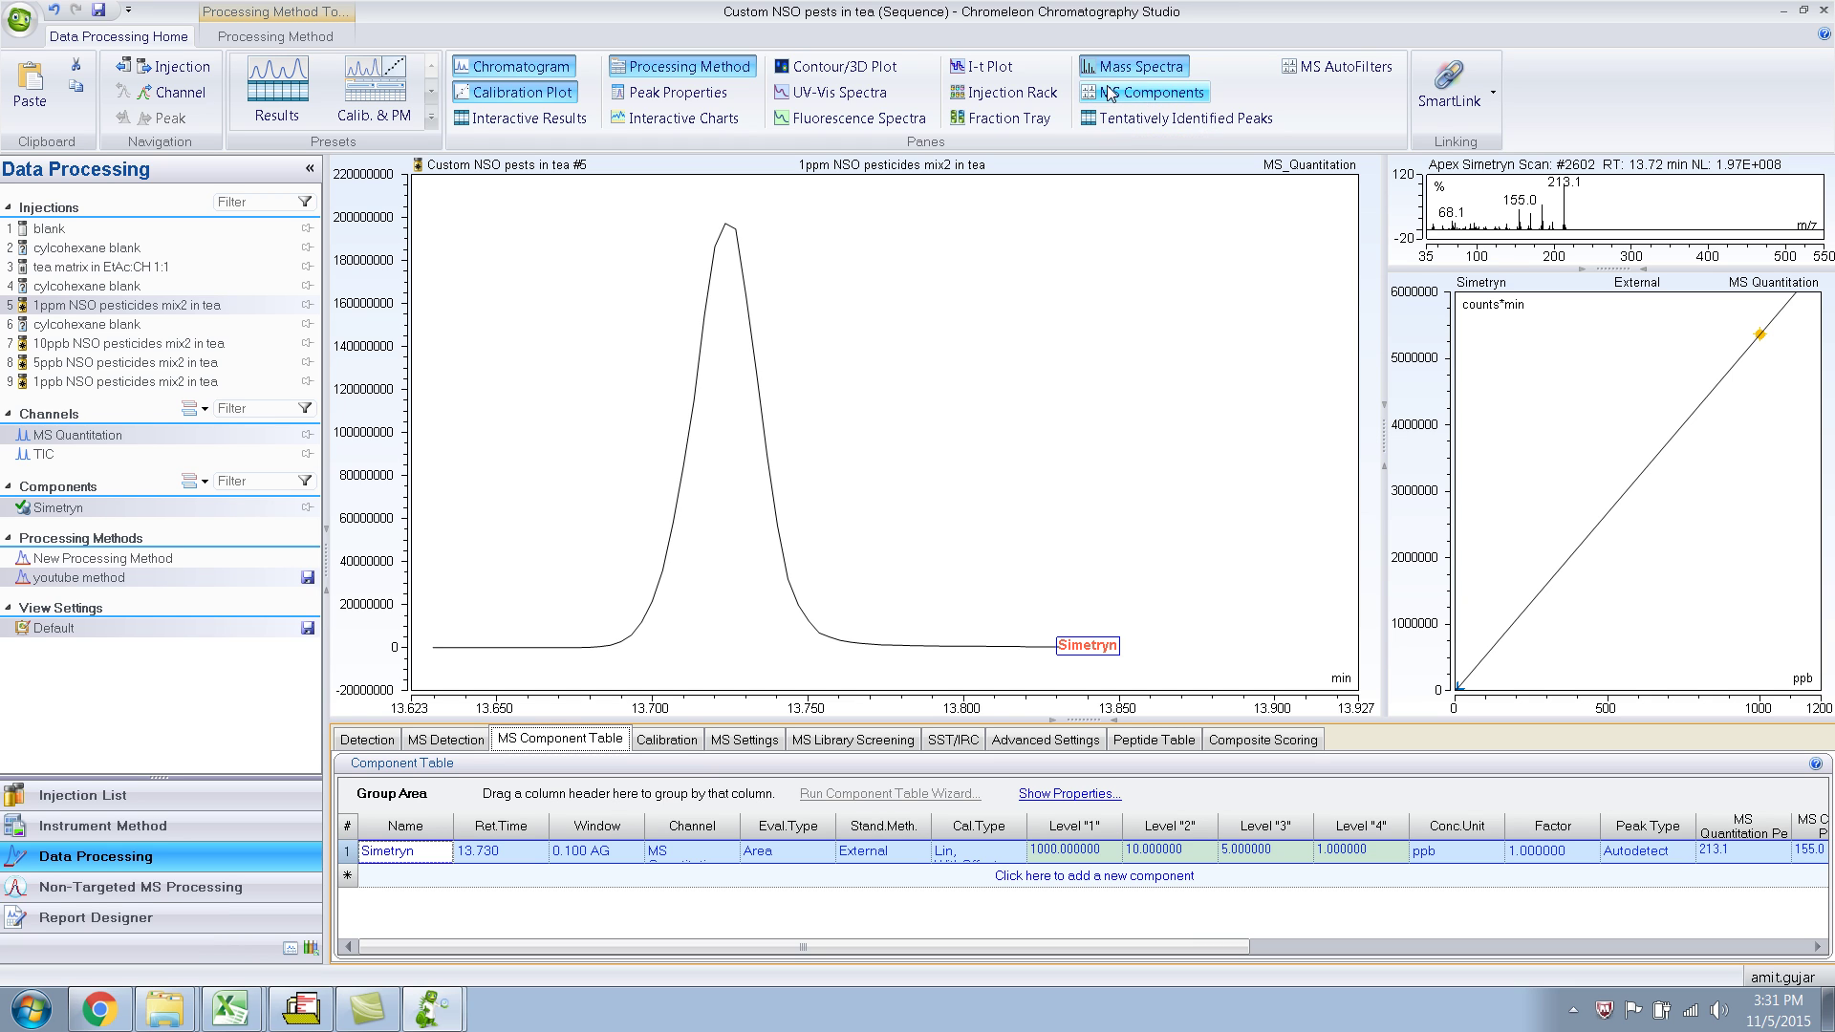
{"action": "left_click", "coordinate": [552, 96]}
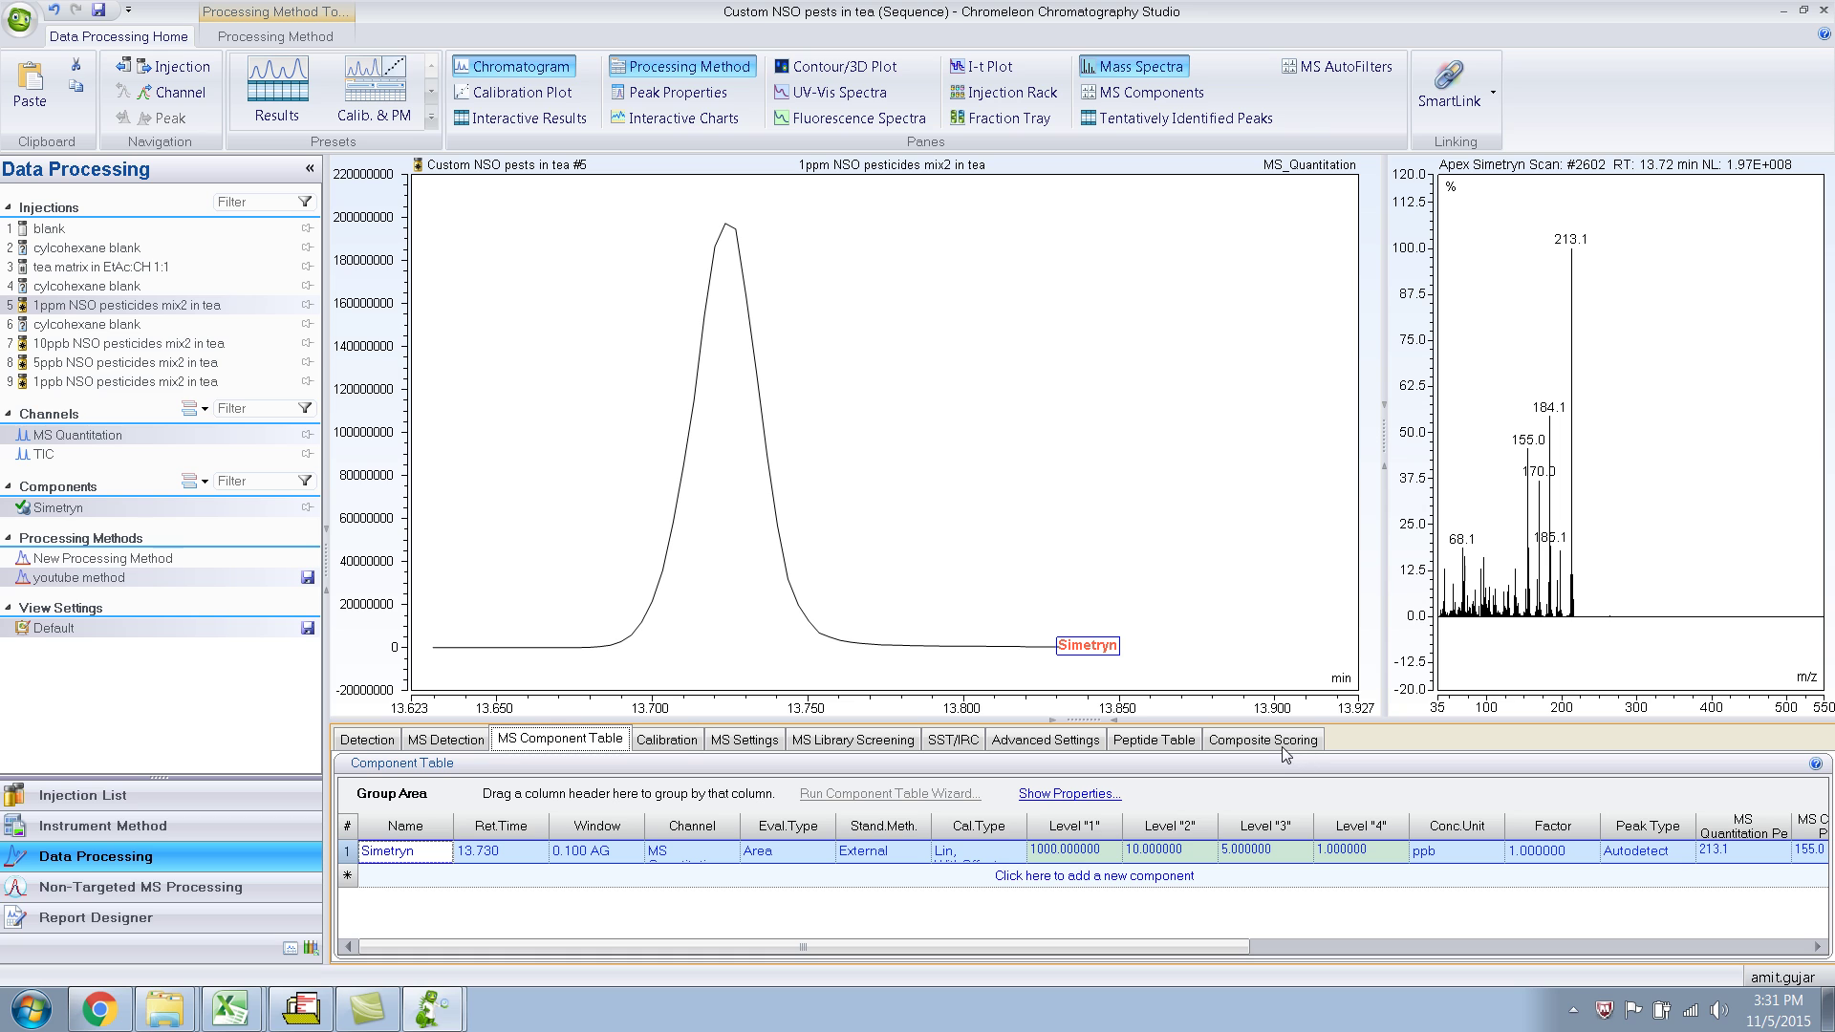
- Switch the chromatogram to TIC, show the full 5–35.6 min run, and enlarge the settings area
{"action": "left_click_drag", "start_coordinate": [1264, 723], "coordinate": [1261, 698]}
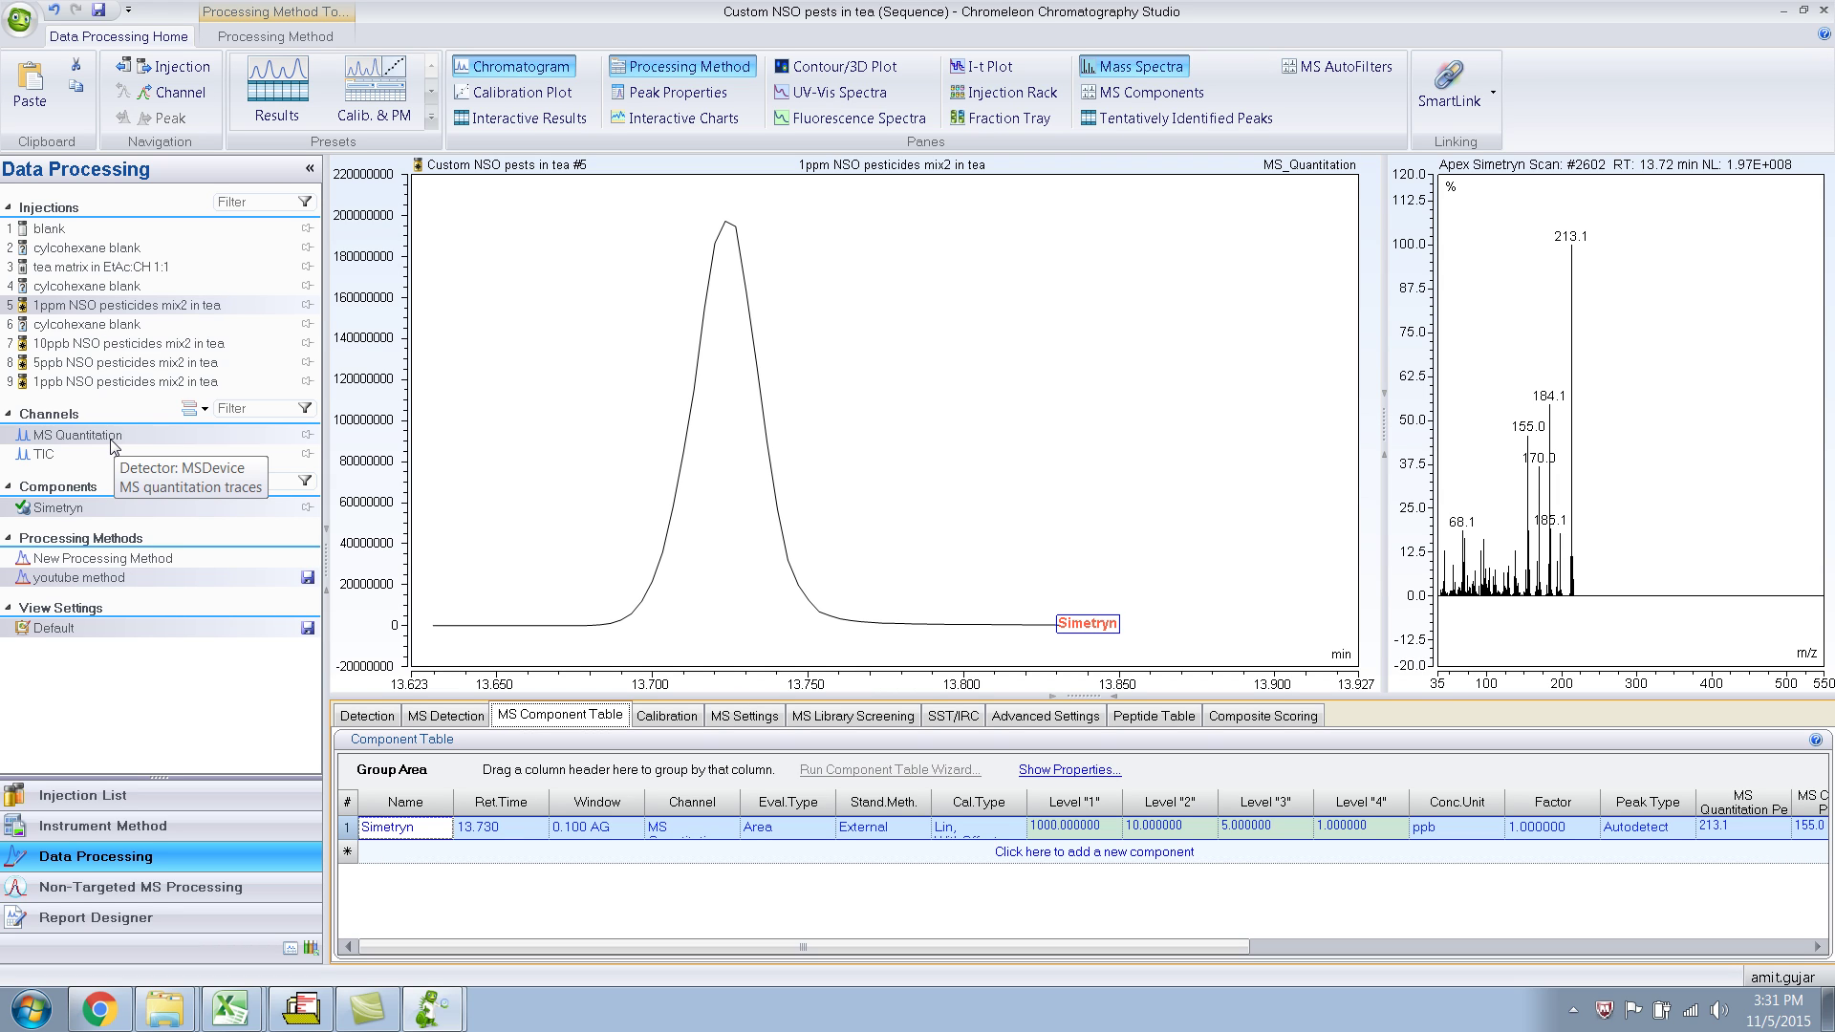
{"action": "left_click", "coordinate": [47, 455]}
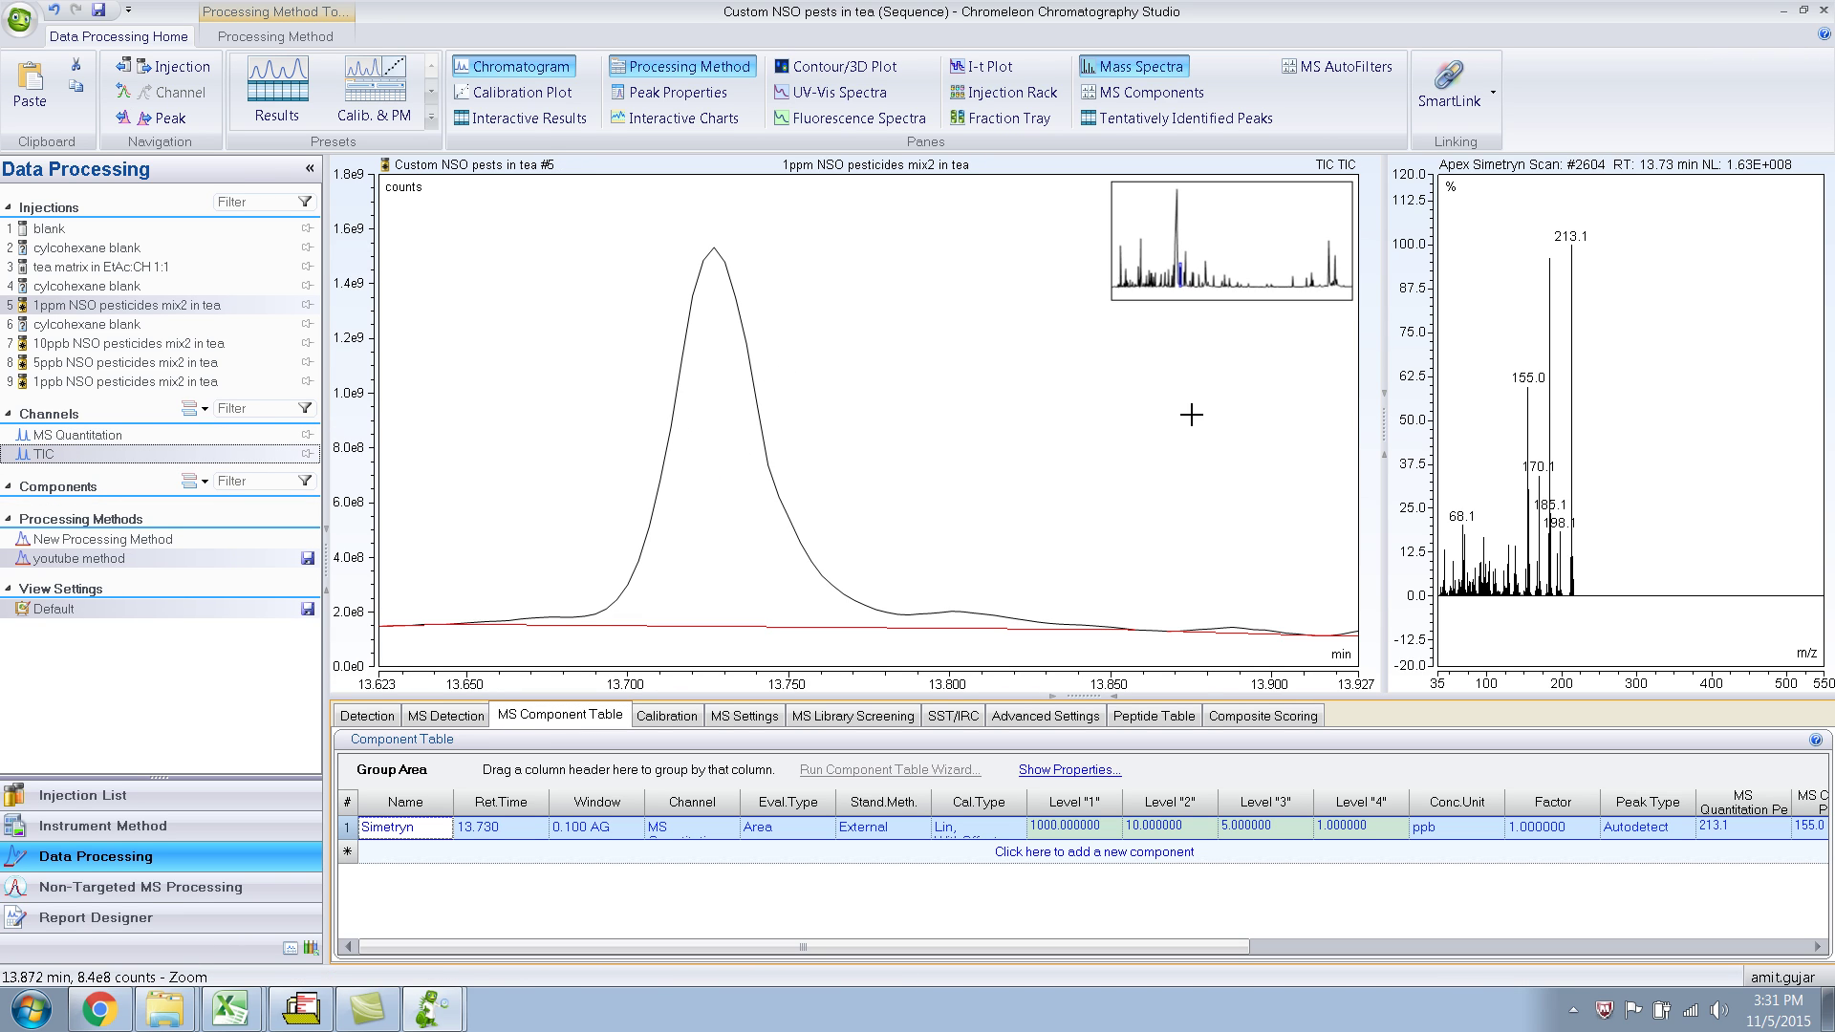
{"action": "double_click", "coordinate": [1226, 226]}
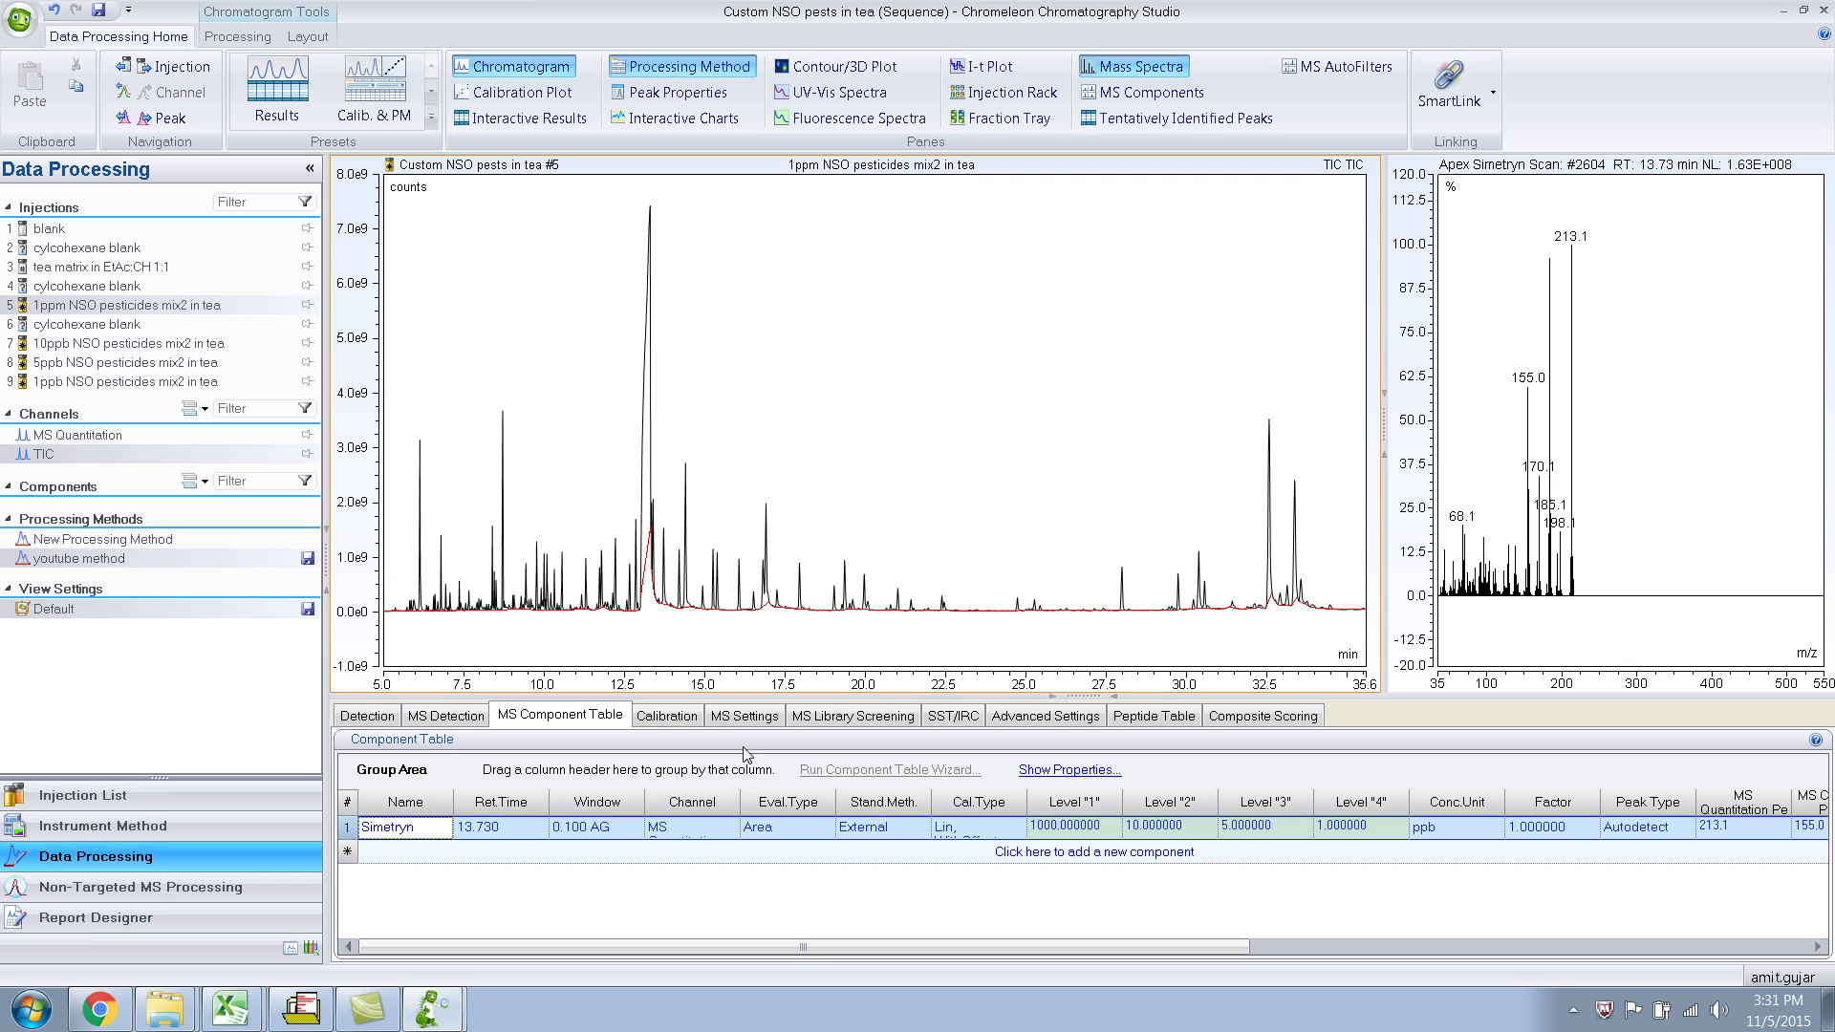
{"action": "left_click_drag", "start_coordinate": [1054, 702], "coordinate": [1052, 602]}
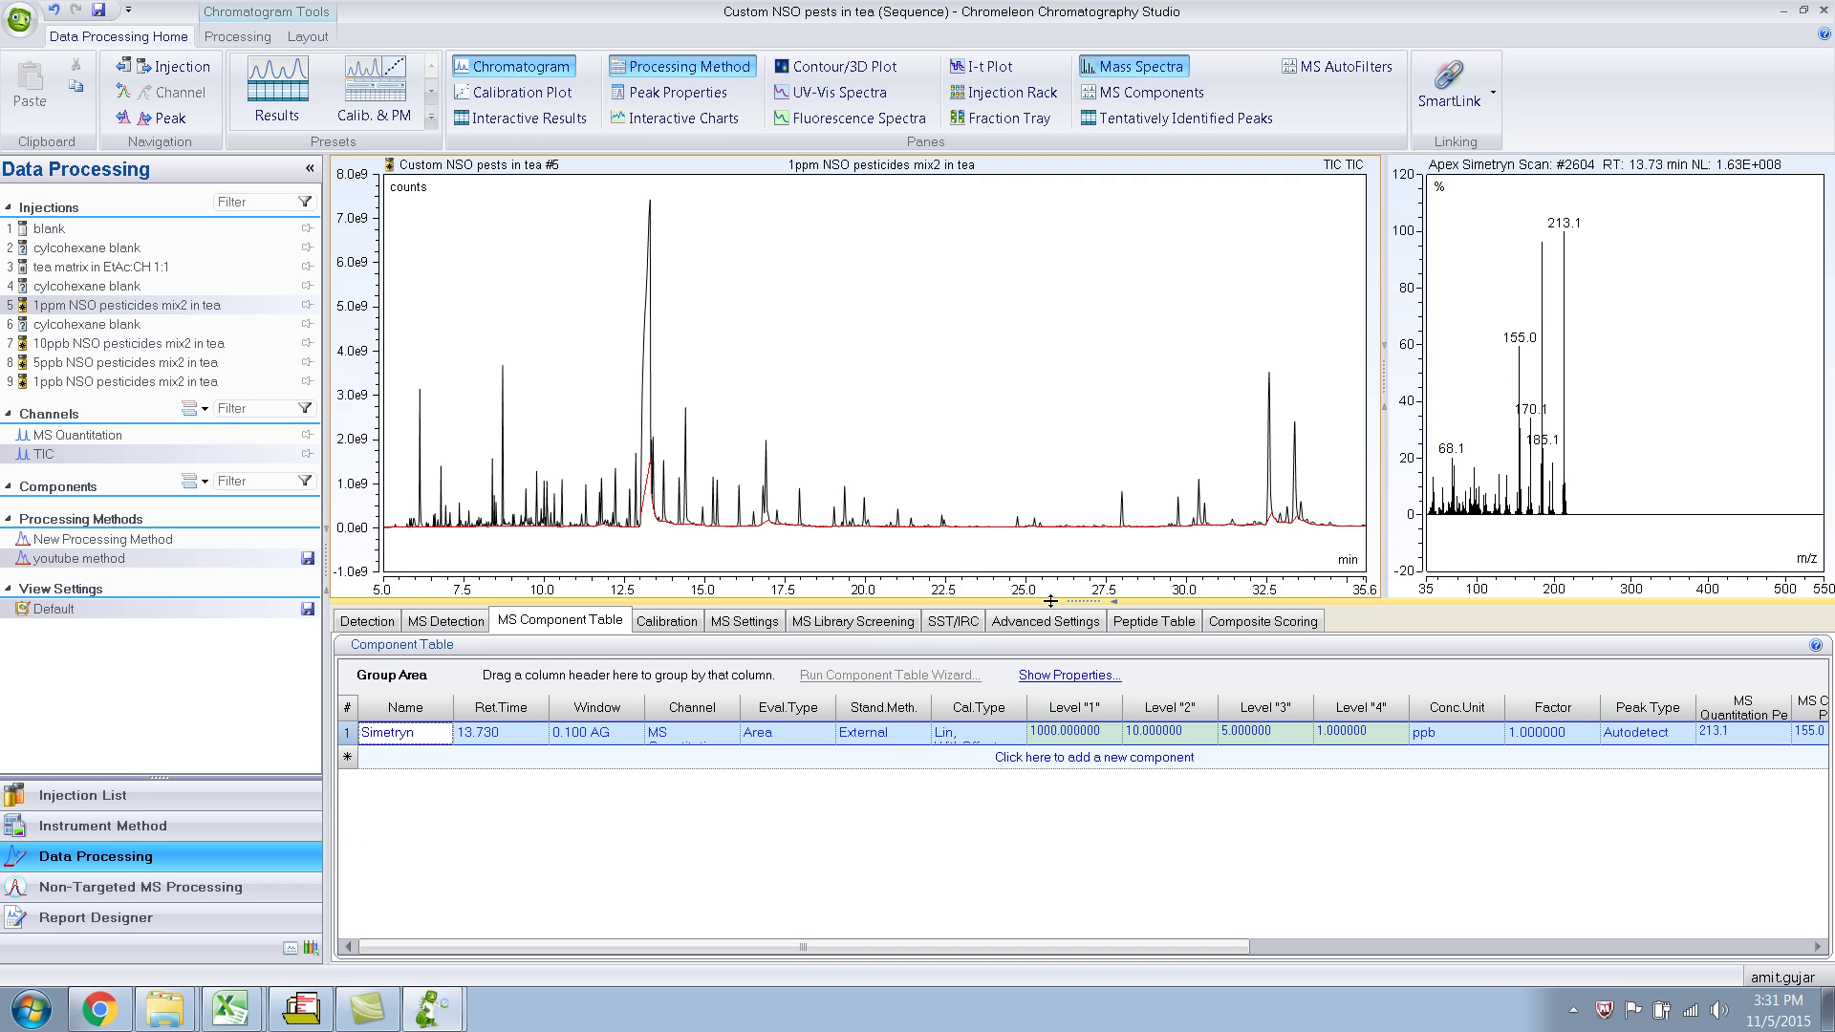
- Bring up the MS Settings and zoom the TIC into the 12.3–17.9 min region
{"action": "left_click", "coordinate": [748, 621]}
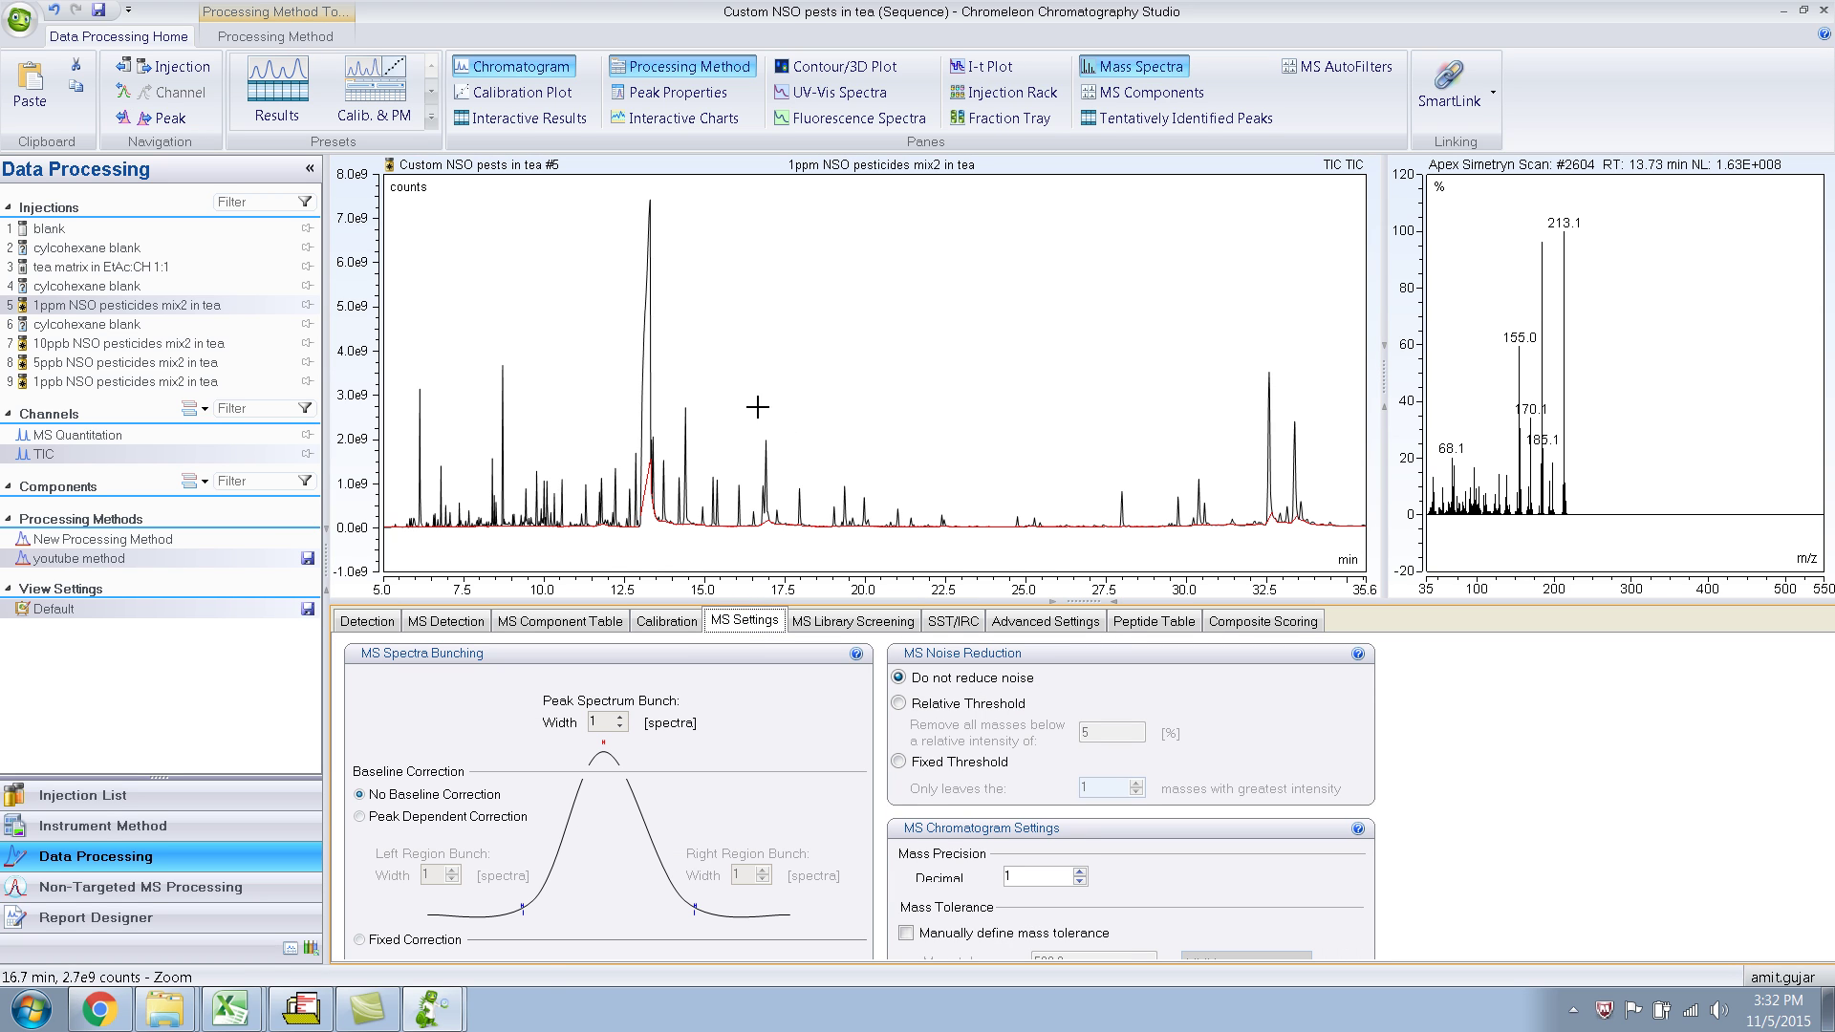
{"action": "left_click", "coordinate": [616, 383]}
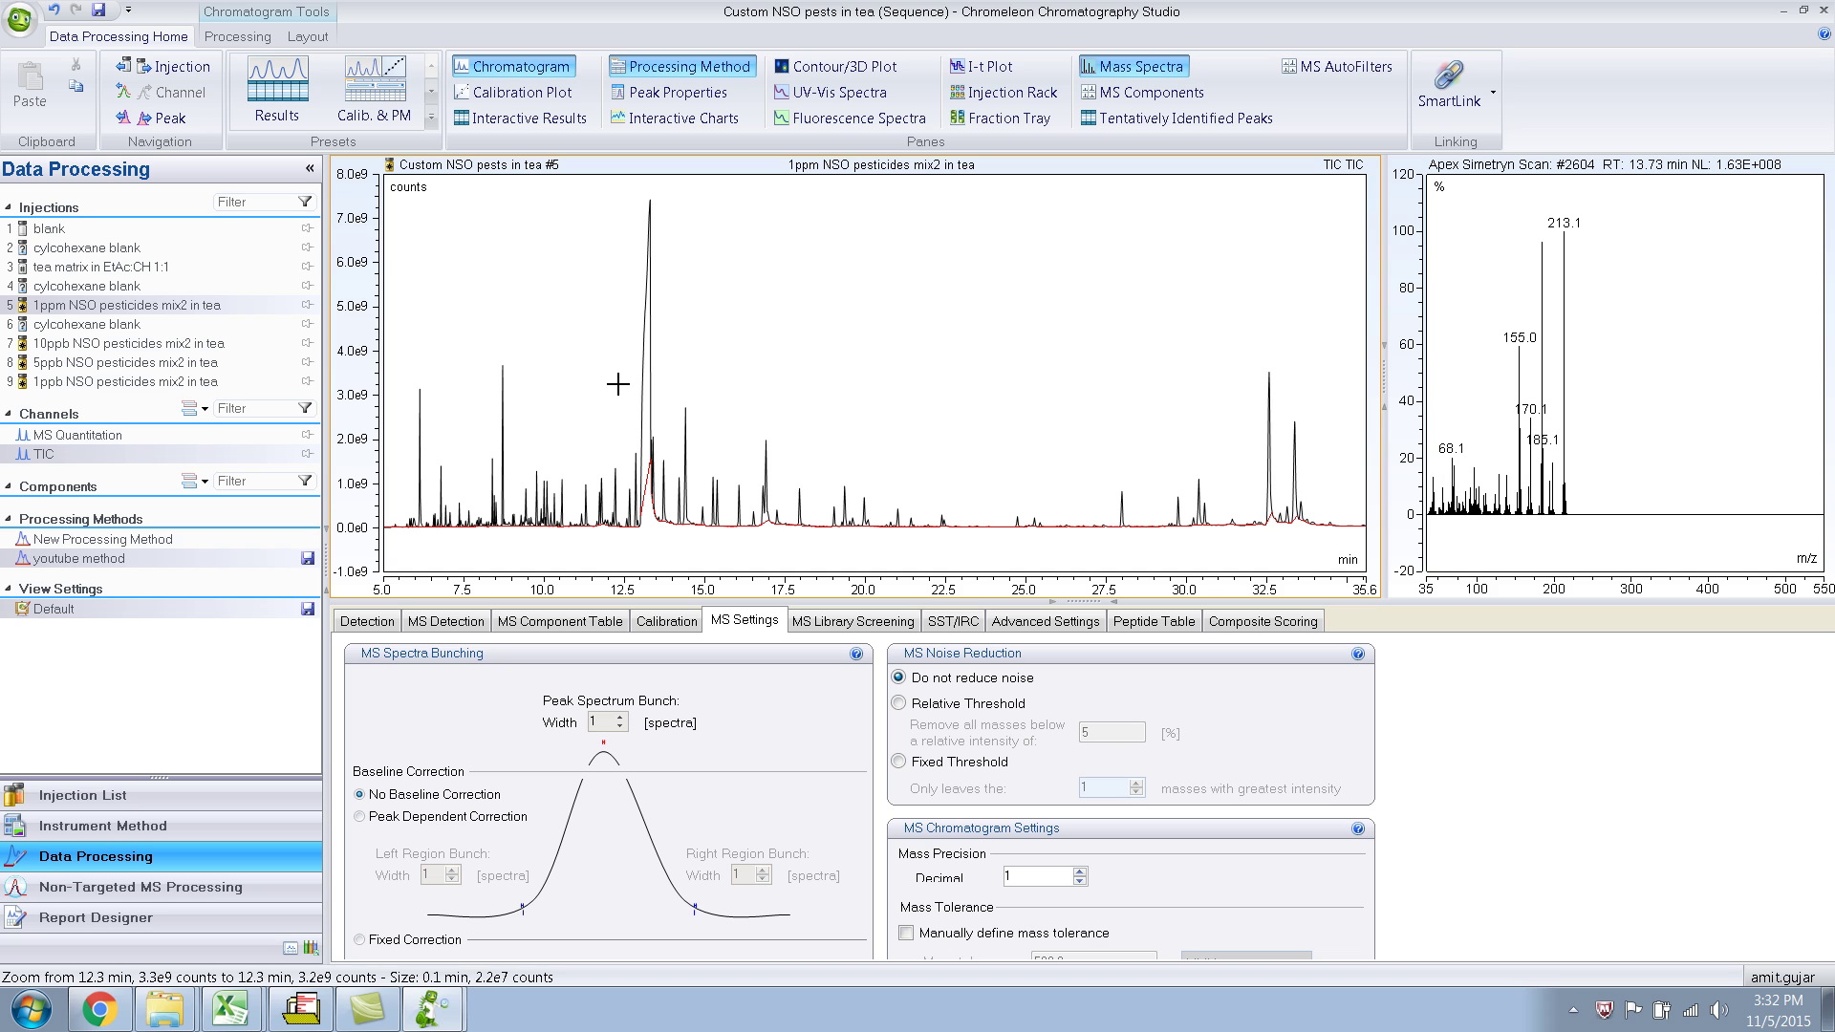
{"action": "left_click_drag", "start_coordinate": [616, 384], "coordinate": [805, 544]}
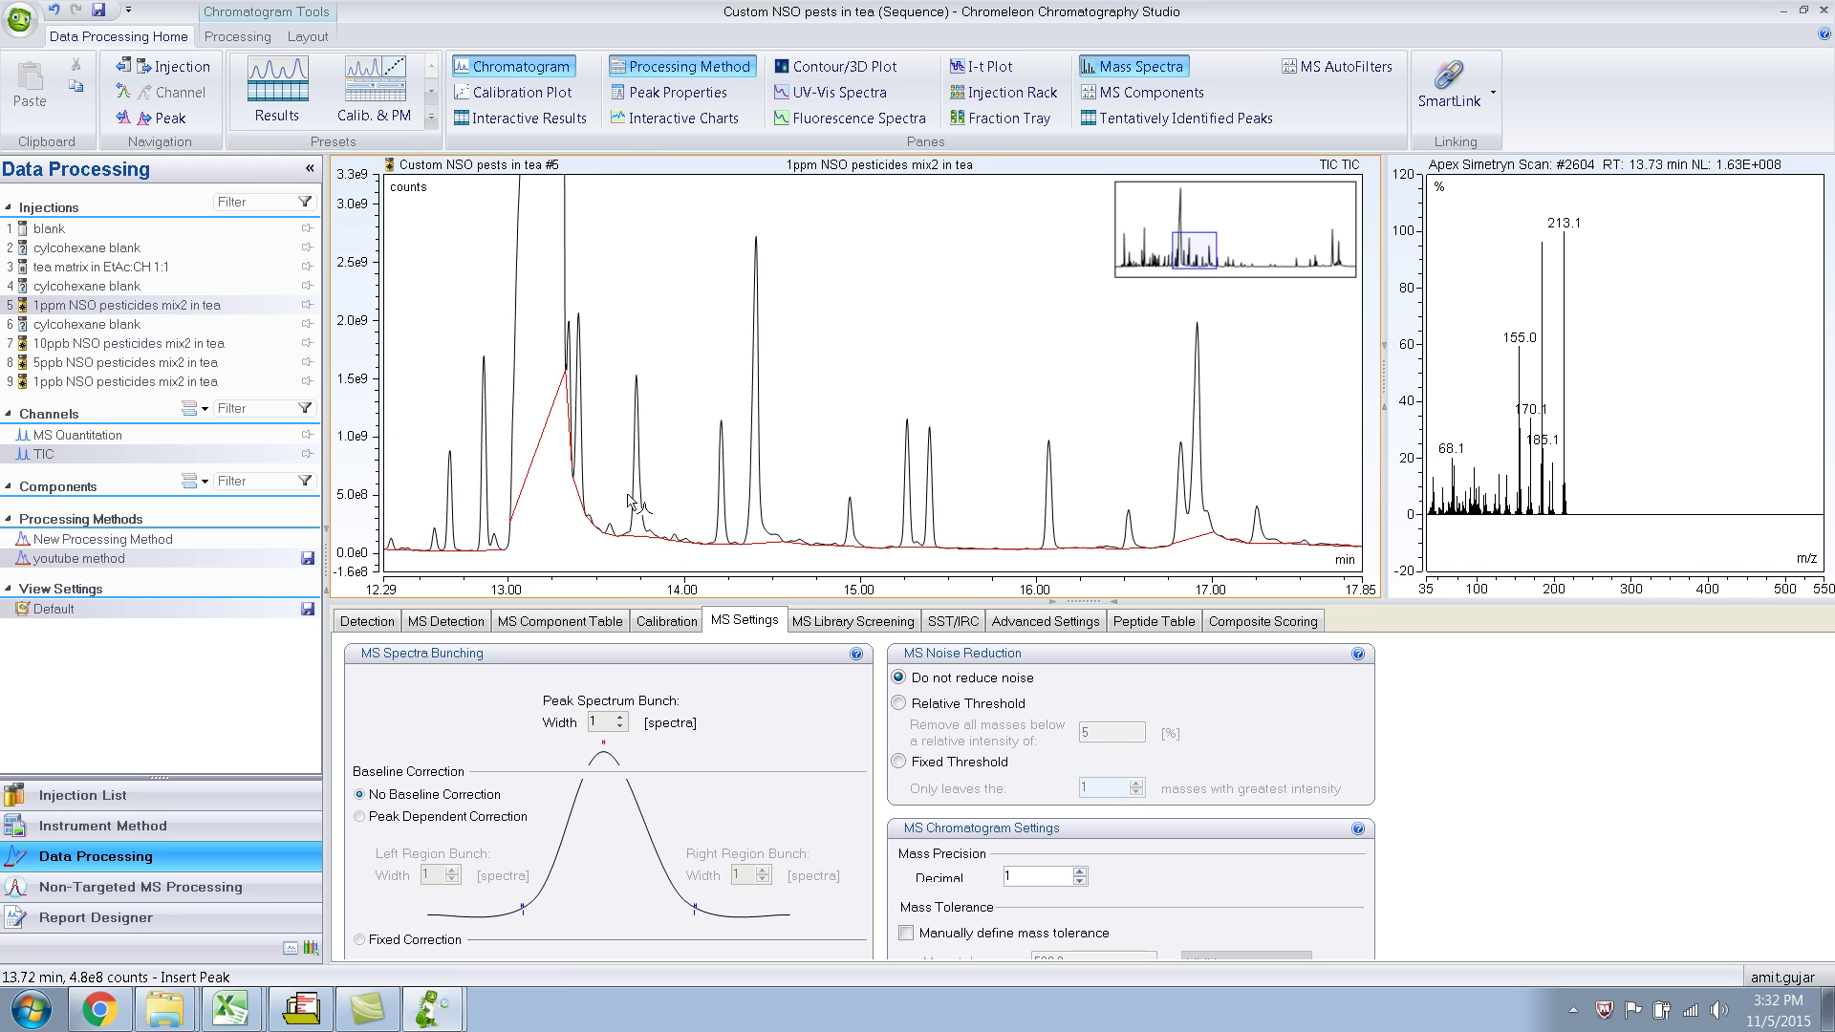
- Insert a peak at 13.73 min and widen the mass spectrum and settings panes
{"action": "left_click", "coordinate": [641, 507]}
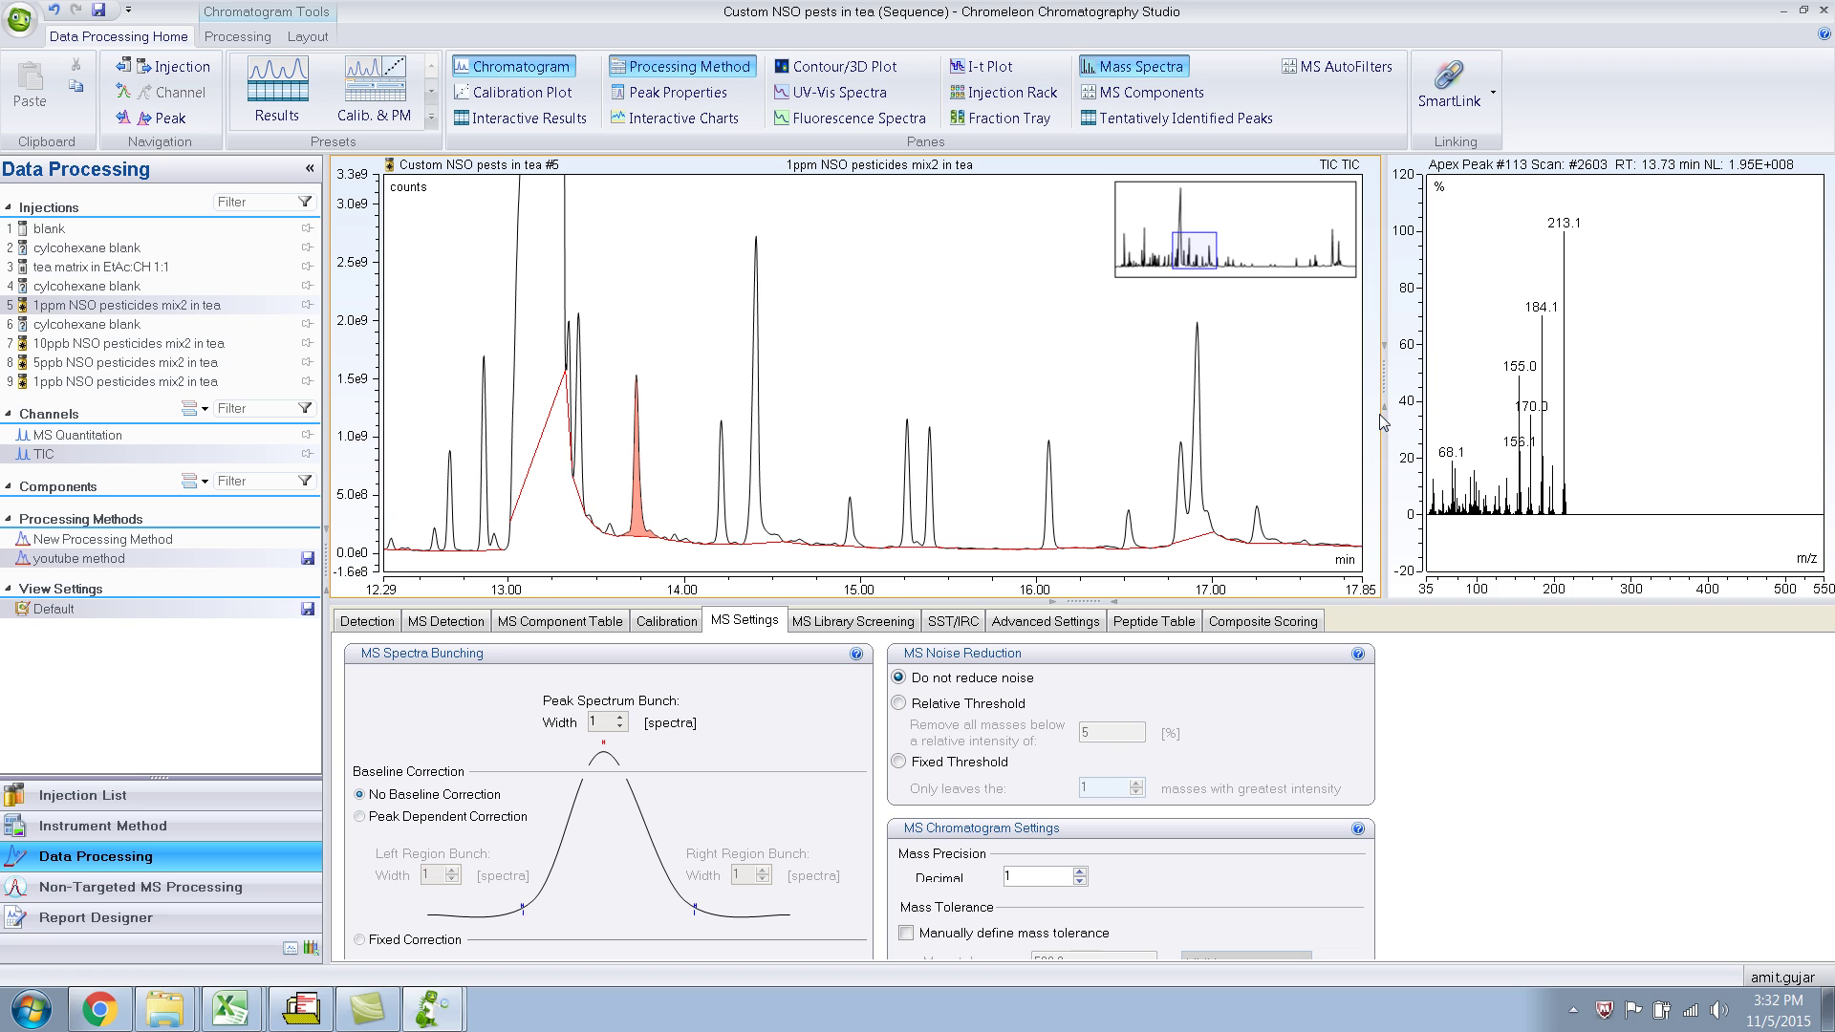
{"action": "left_click_drag", "start_coordinate": [1386, 413], "coordinate": [1097, 404]}
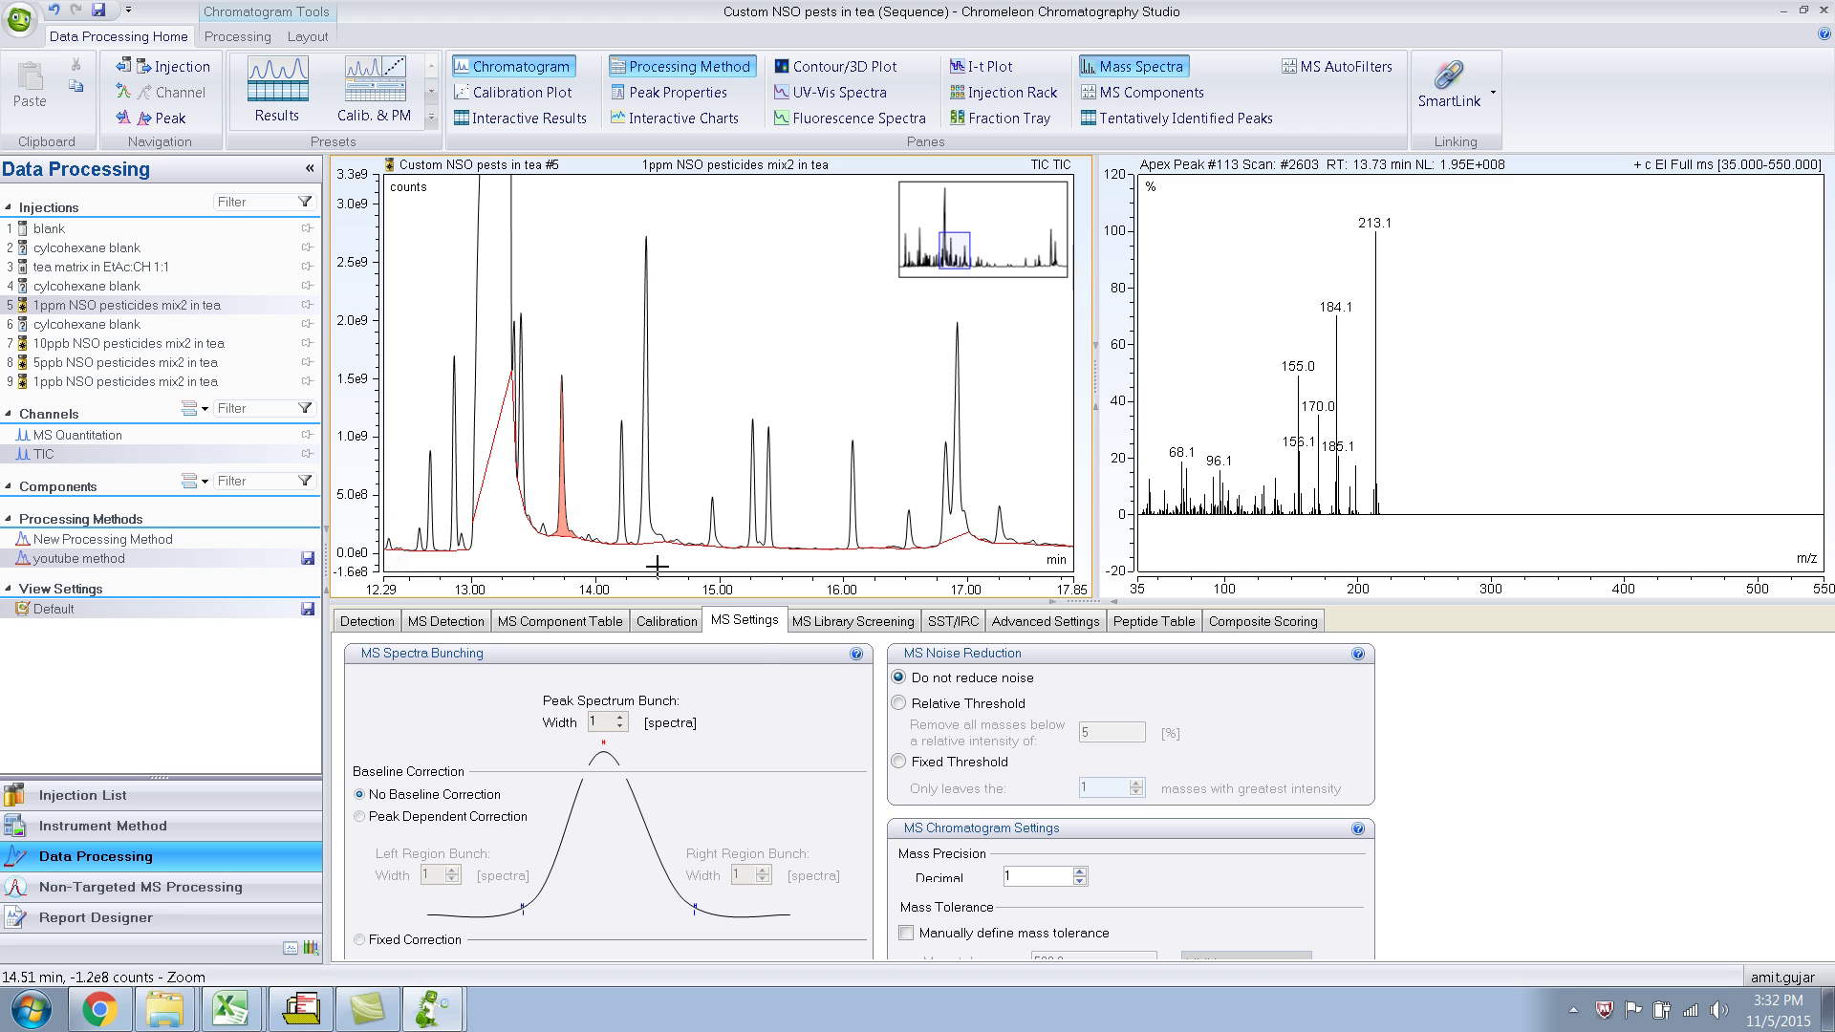
{"action": "left_click_drag", "start_coordinate": [965, 603], "coordinate": [964, 563]}
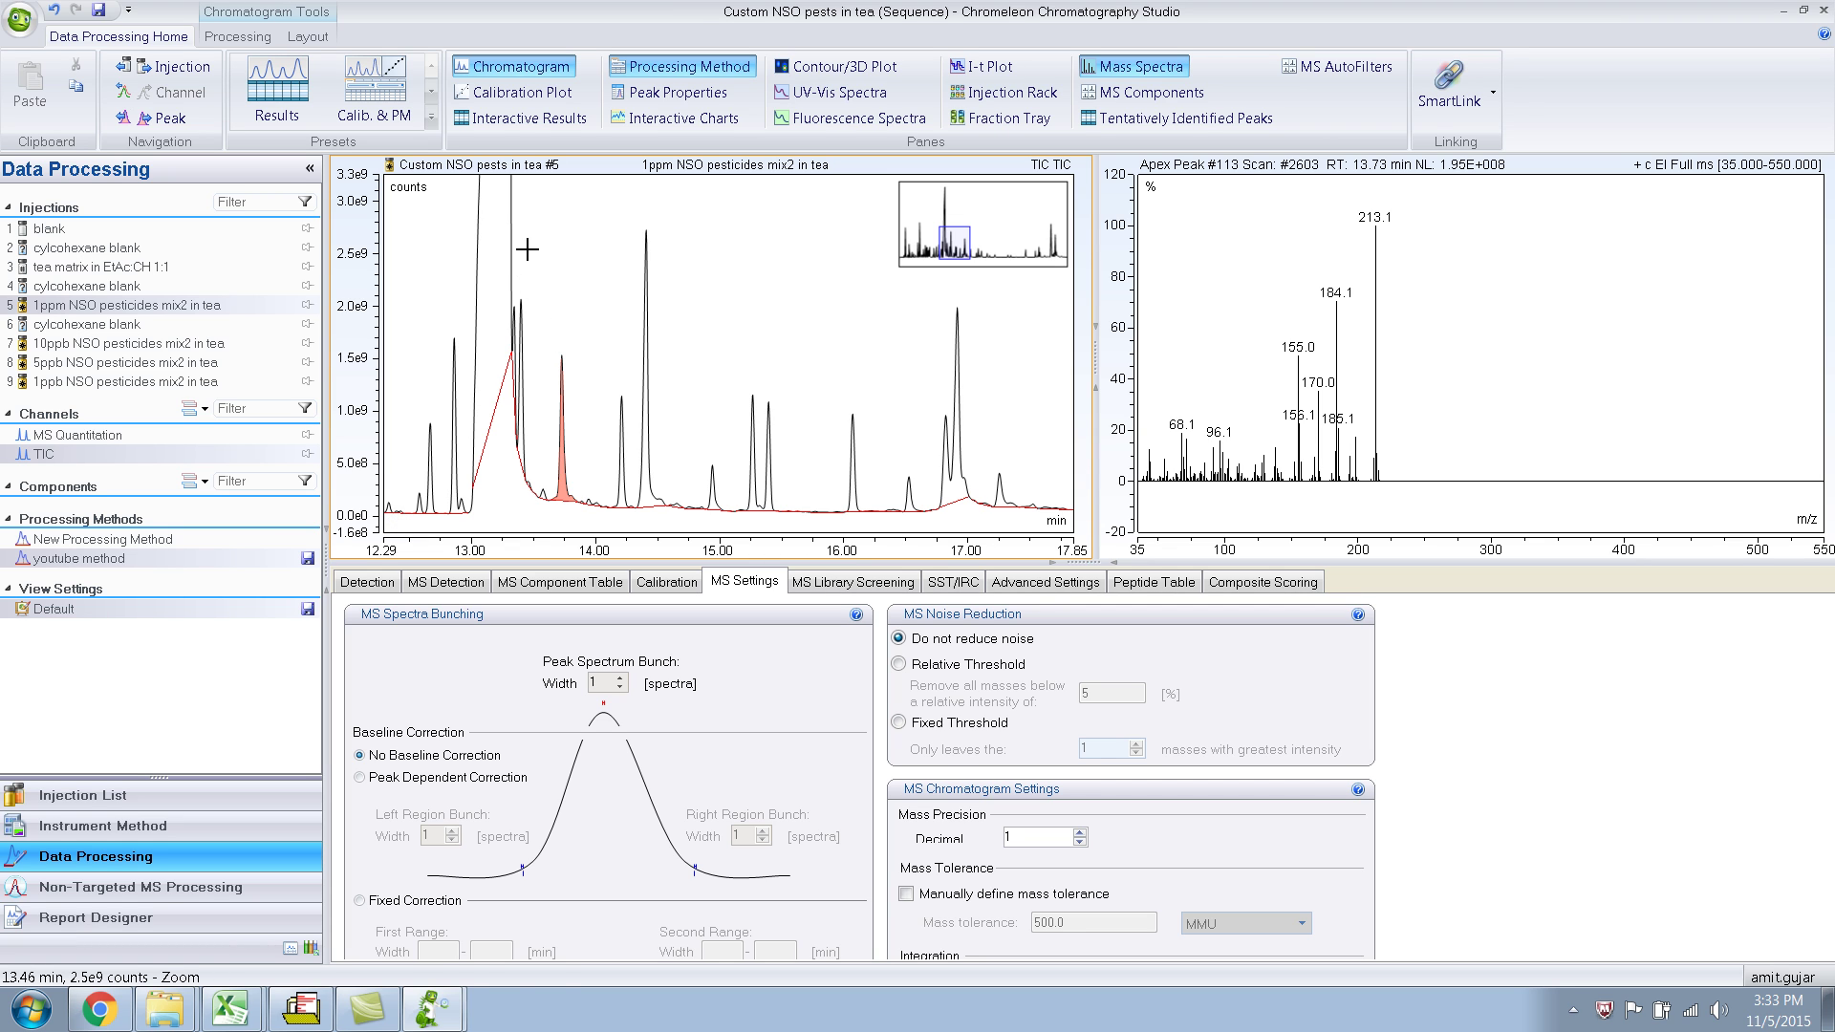
- Zoom closely on the Simetryn peak near 13.73 min and turn on raw data point display
{"action": "left_click_drag", "start_coordinate": [527, 250], "coordinate": [587, 509]}
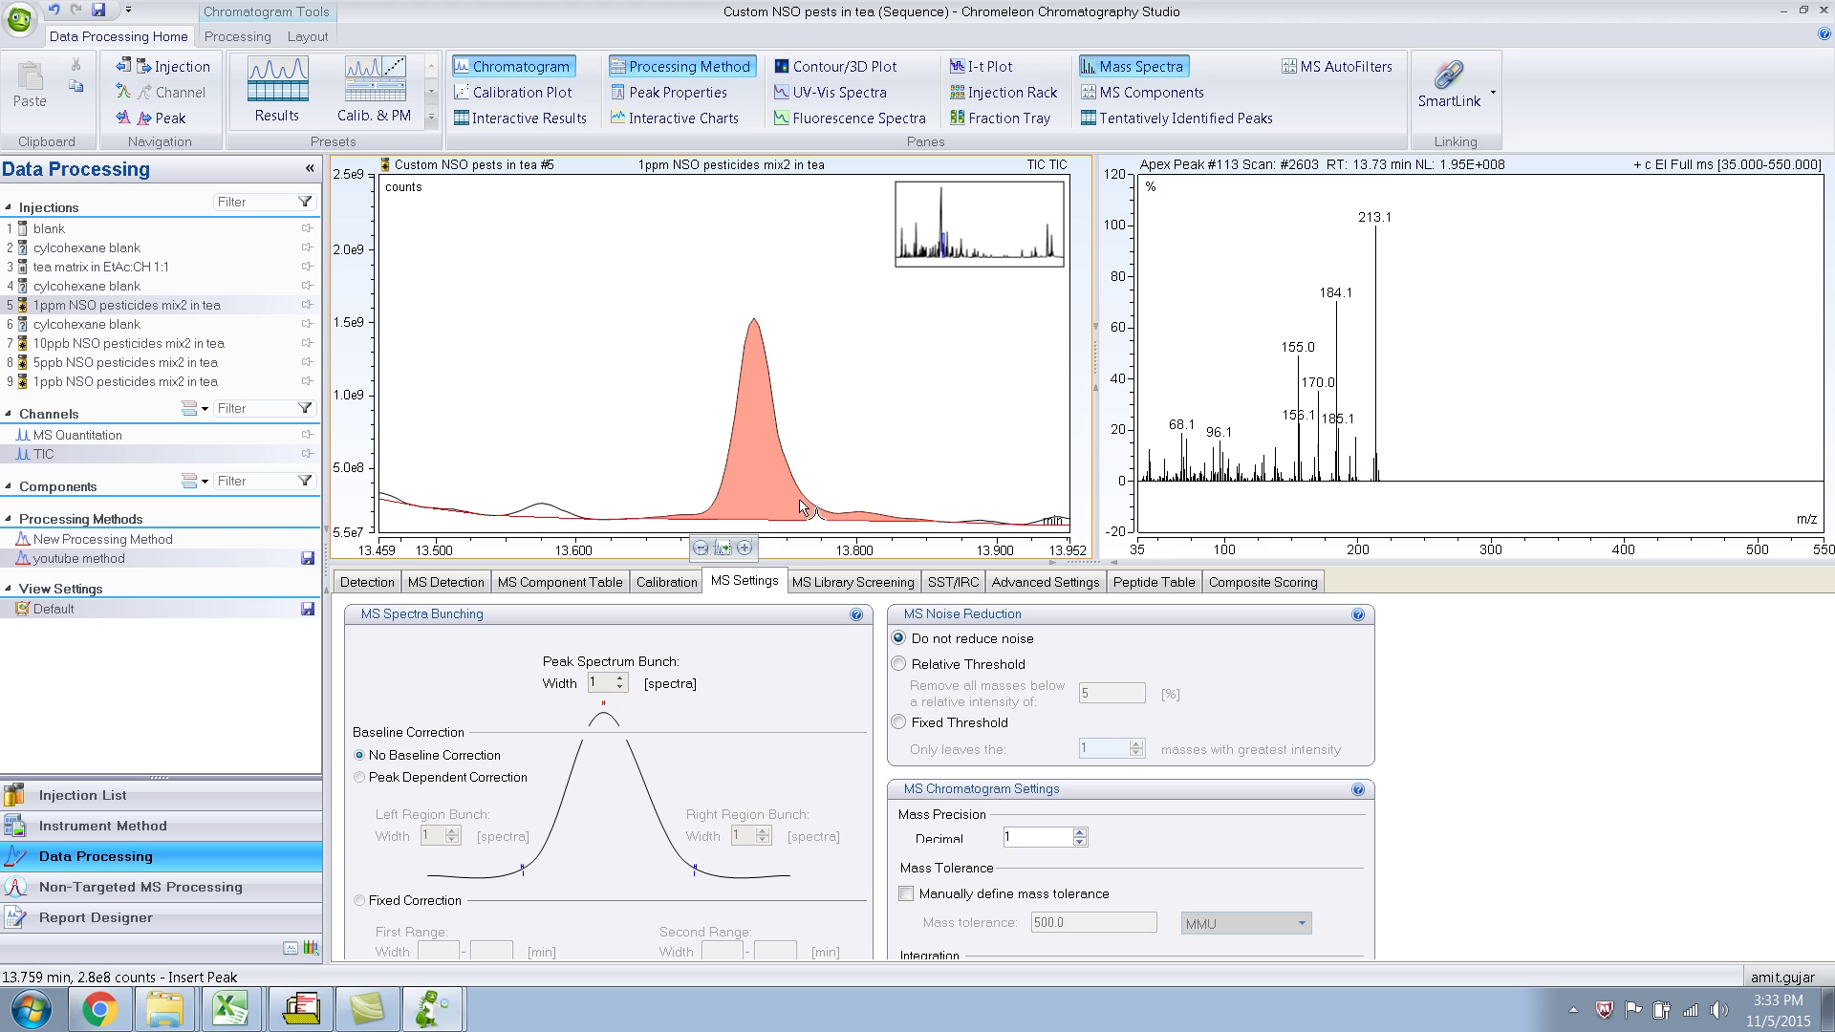
{"action": "right_click", "coordinate": [568, 306]}
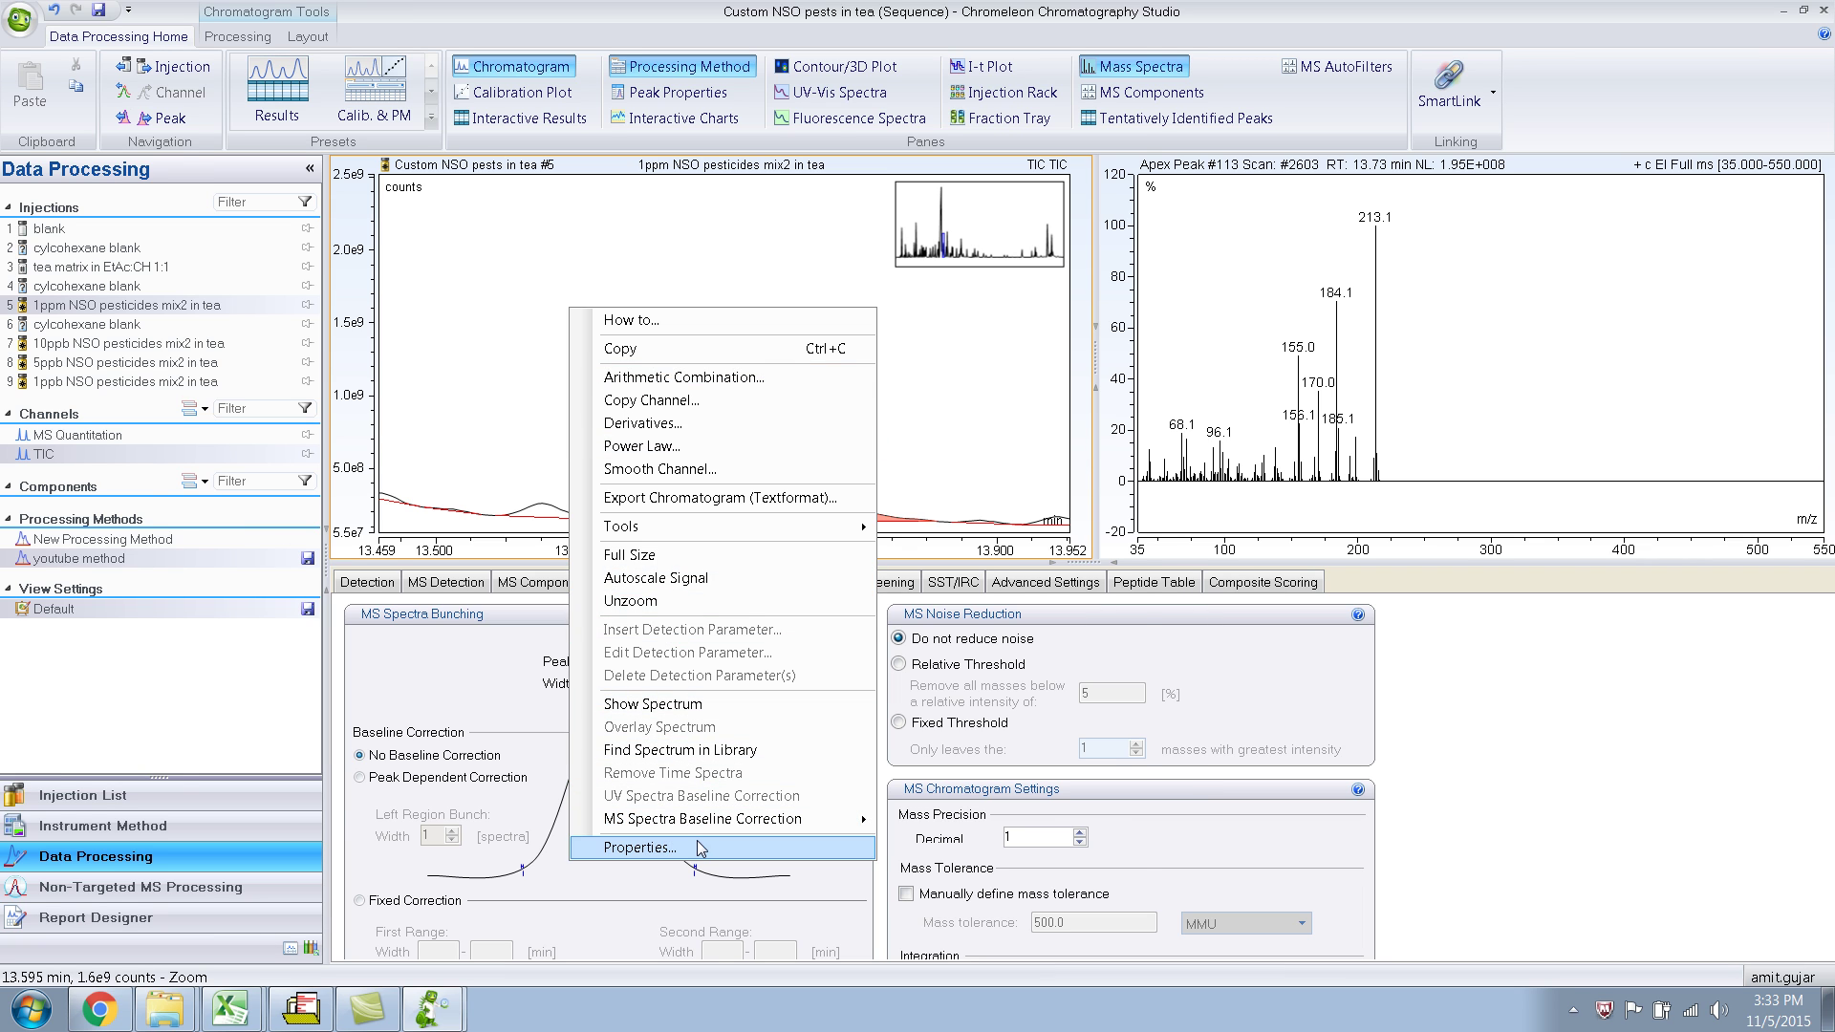
{"action": "left_click", "coordinate": [698, 848]}
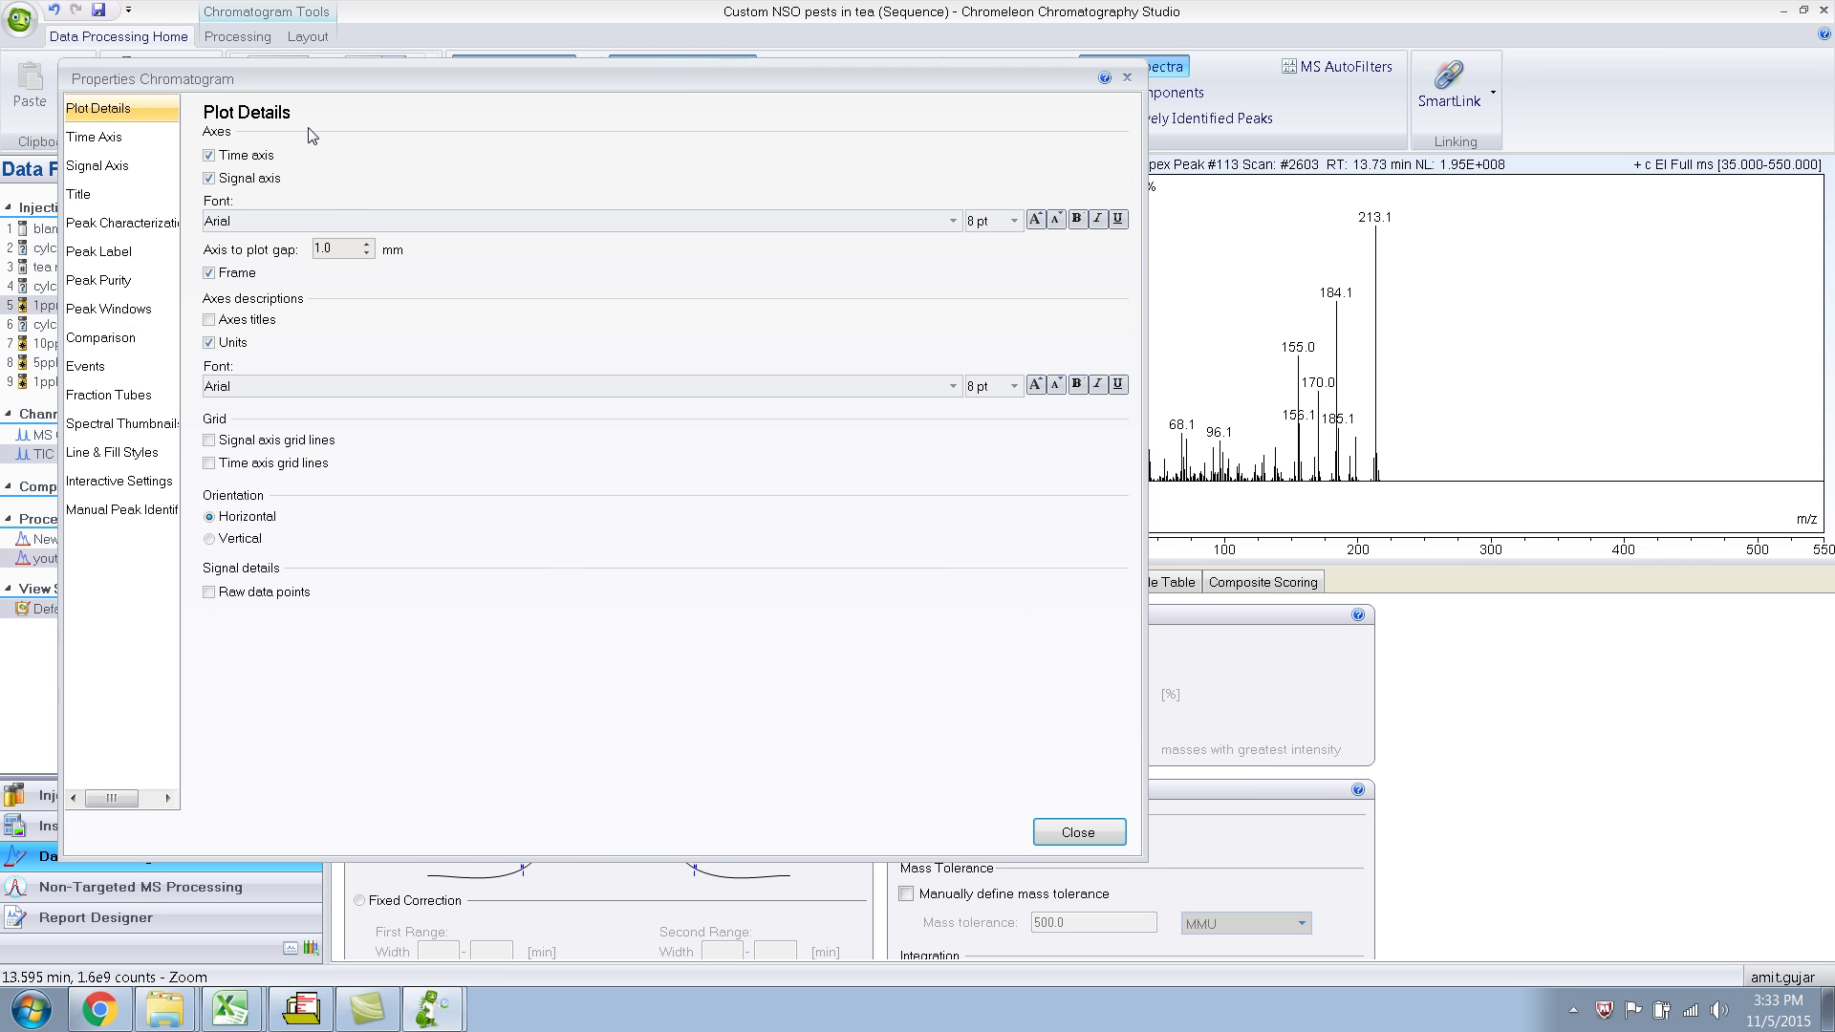
{"action": "left_click_drag", "start_coordinate": [323, 82], "coordinate": [384, 96]}
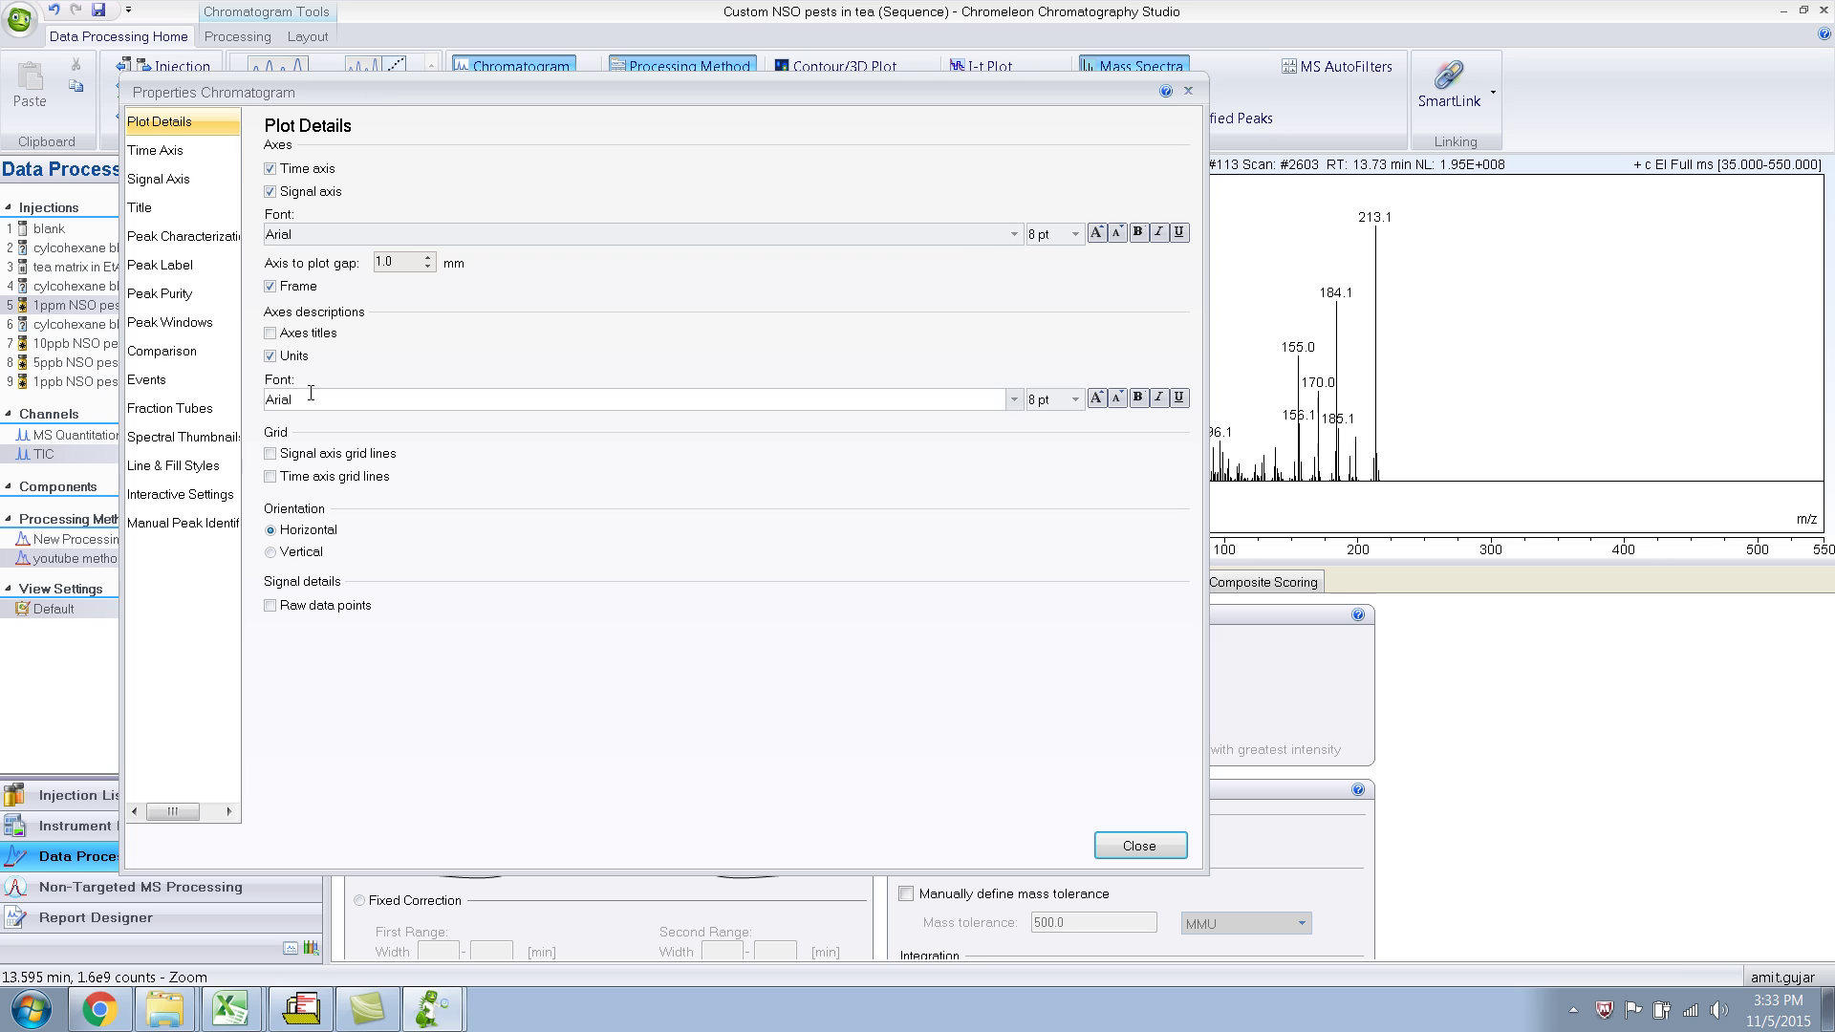
{"action": "left_click", "coordinate": [271, 606]}
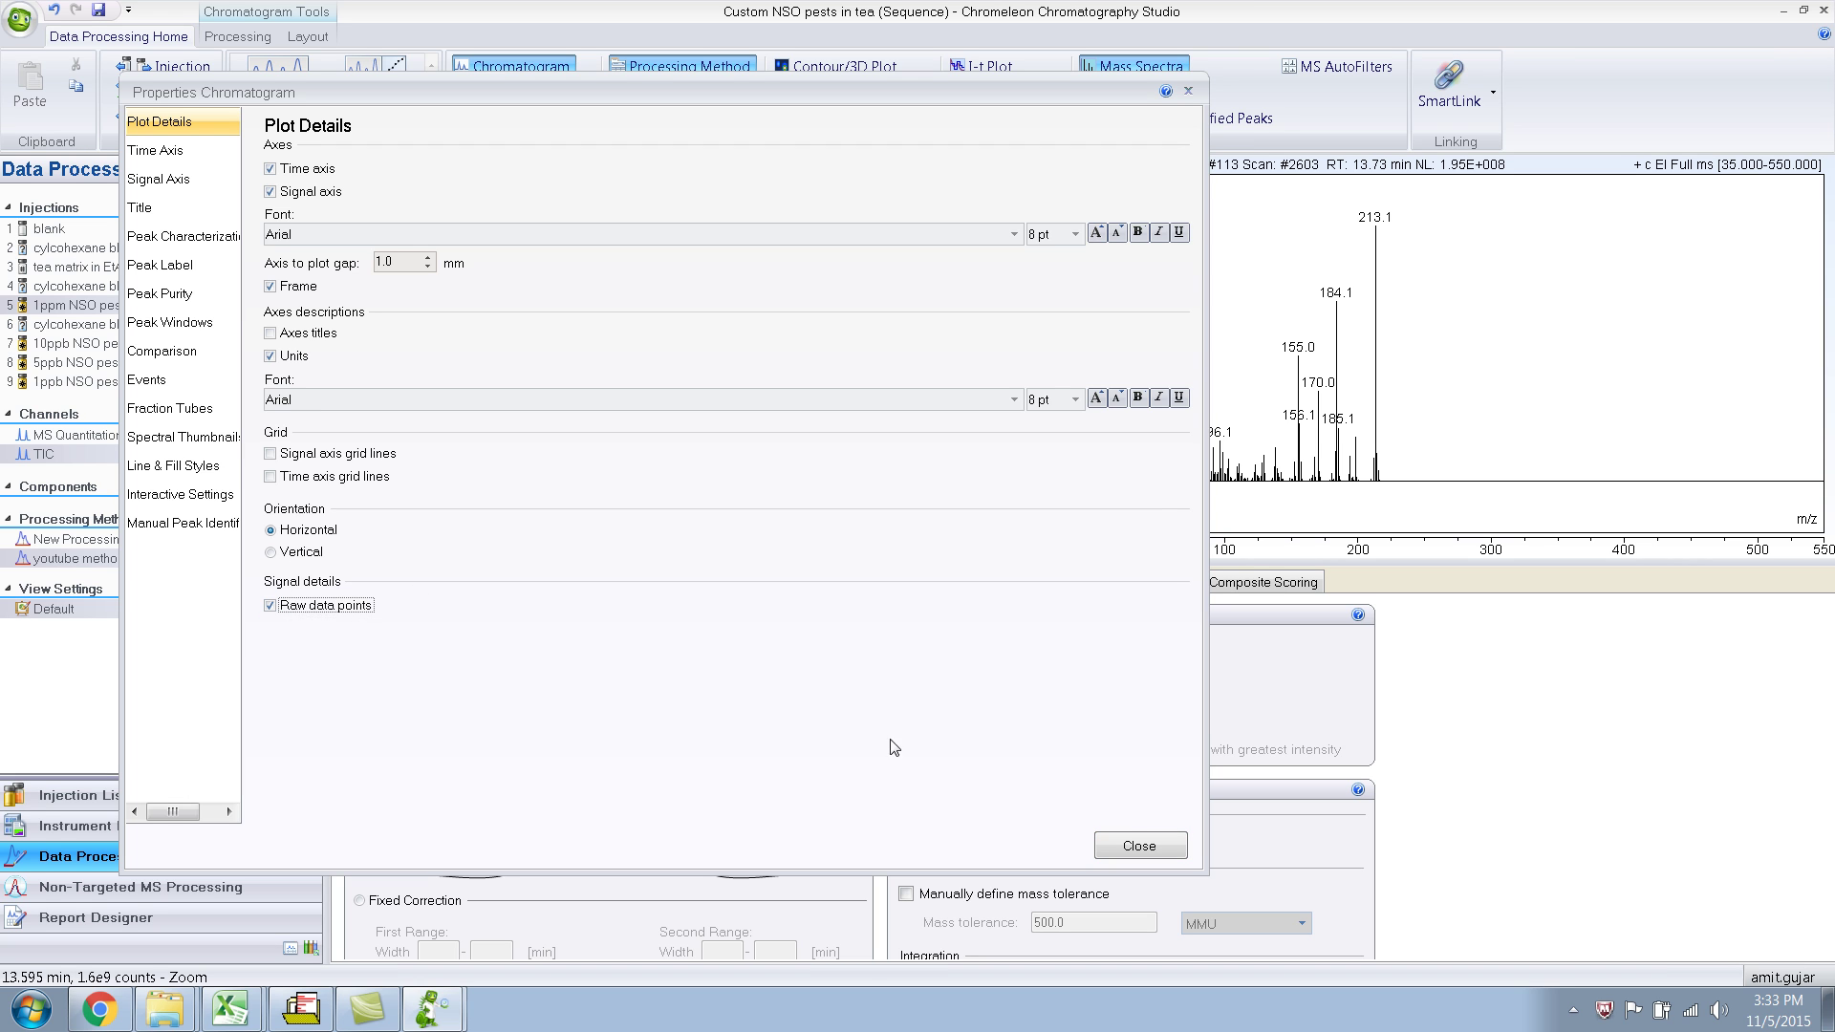
{"action": "left_click", "coordinate": [1151, 846]}
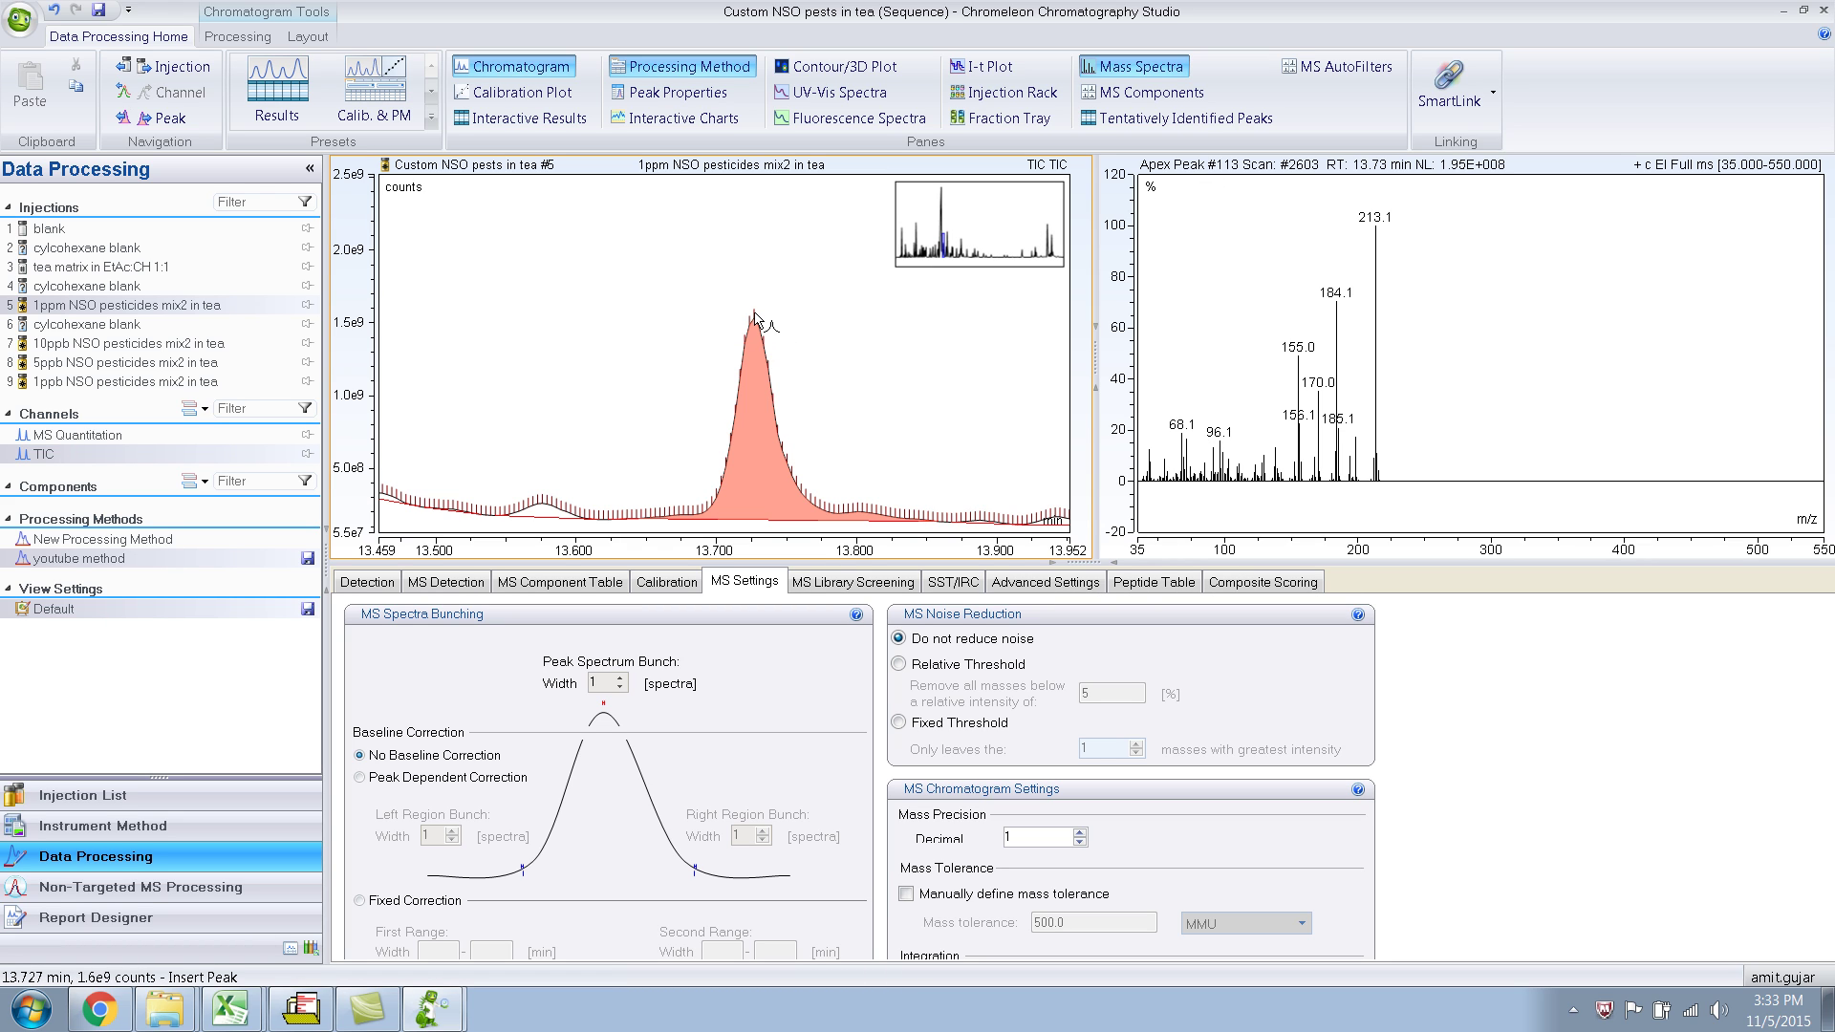
- Set peak spectrum bunch width to 3 and choose Peak Dependent baseline correction
{"action": "left_click", "coordinate": [620, 679]}
{"action": "left_click", "coordinate": [620, 679]}
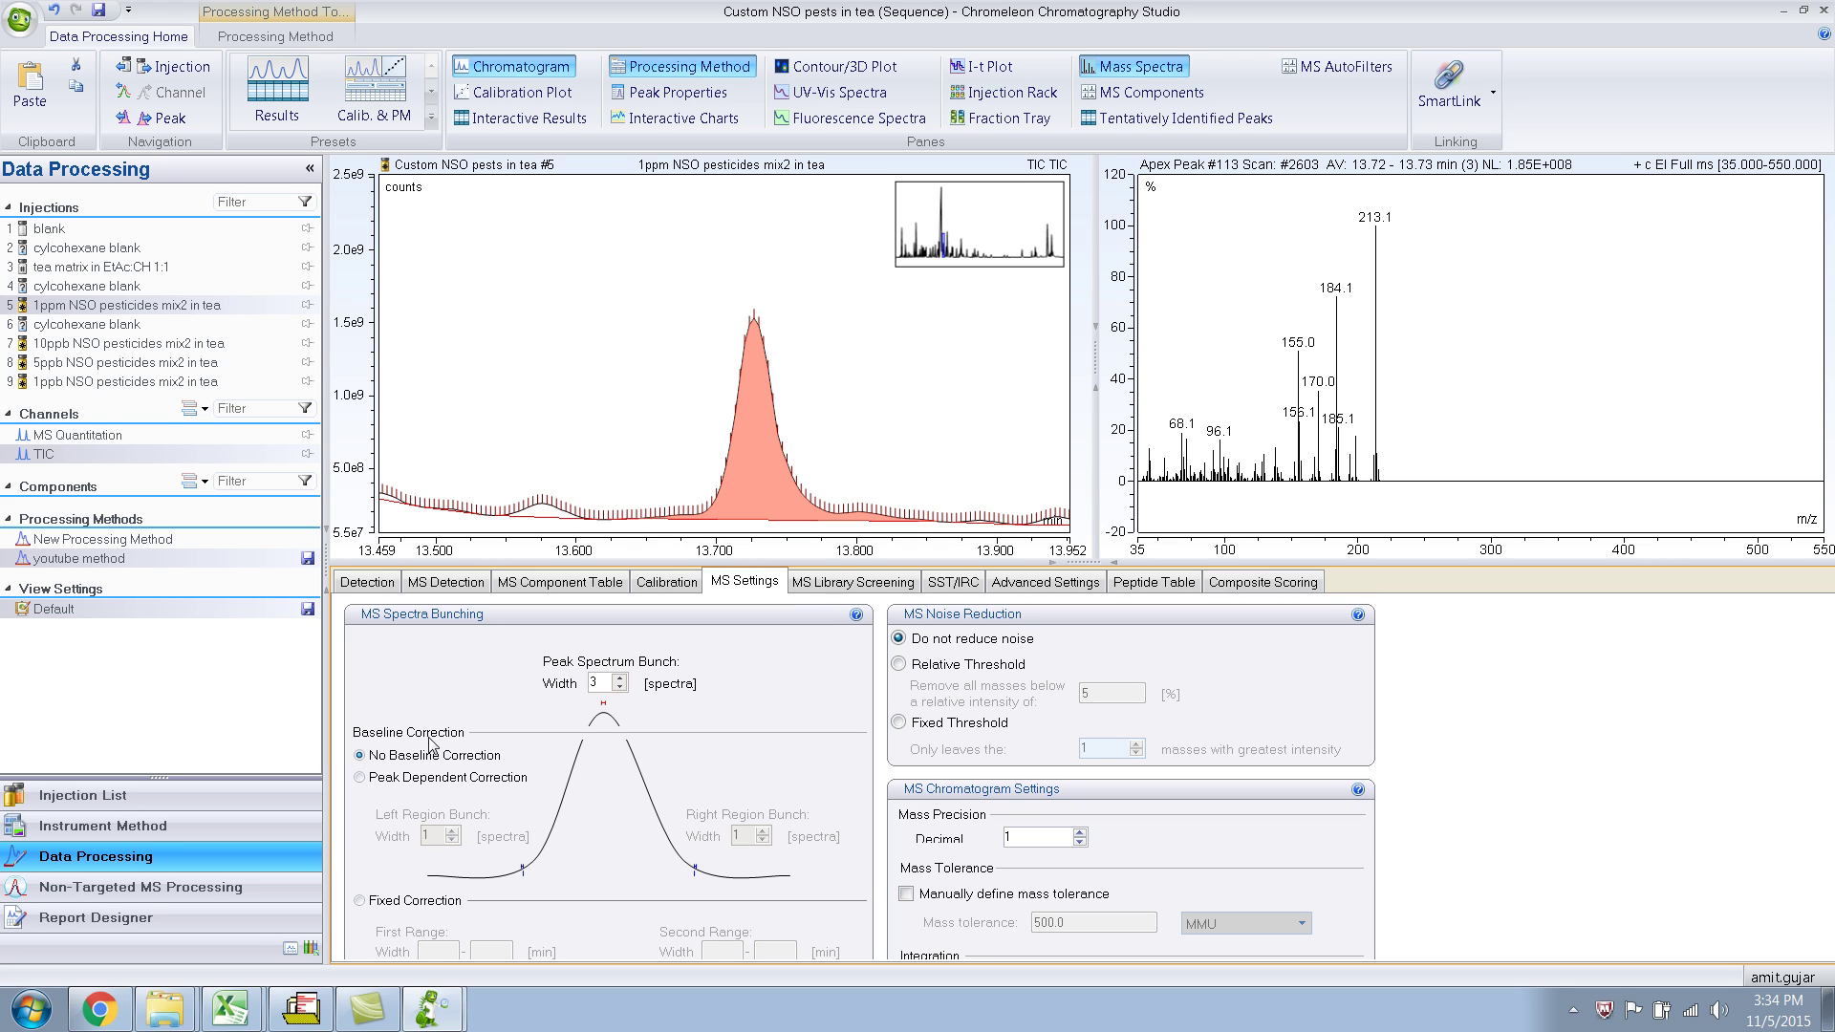
{"action": "left_click", "coordinate": [361, 755]}
{"action": "left_click", "coordinate": [360, 777]}
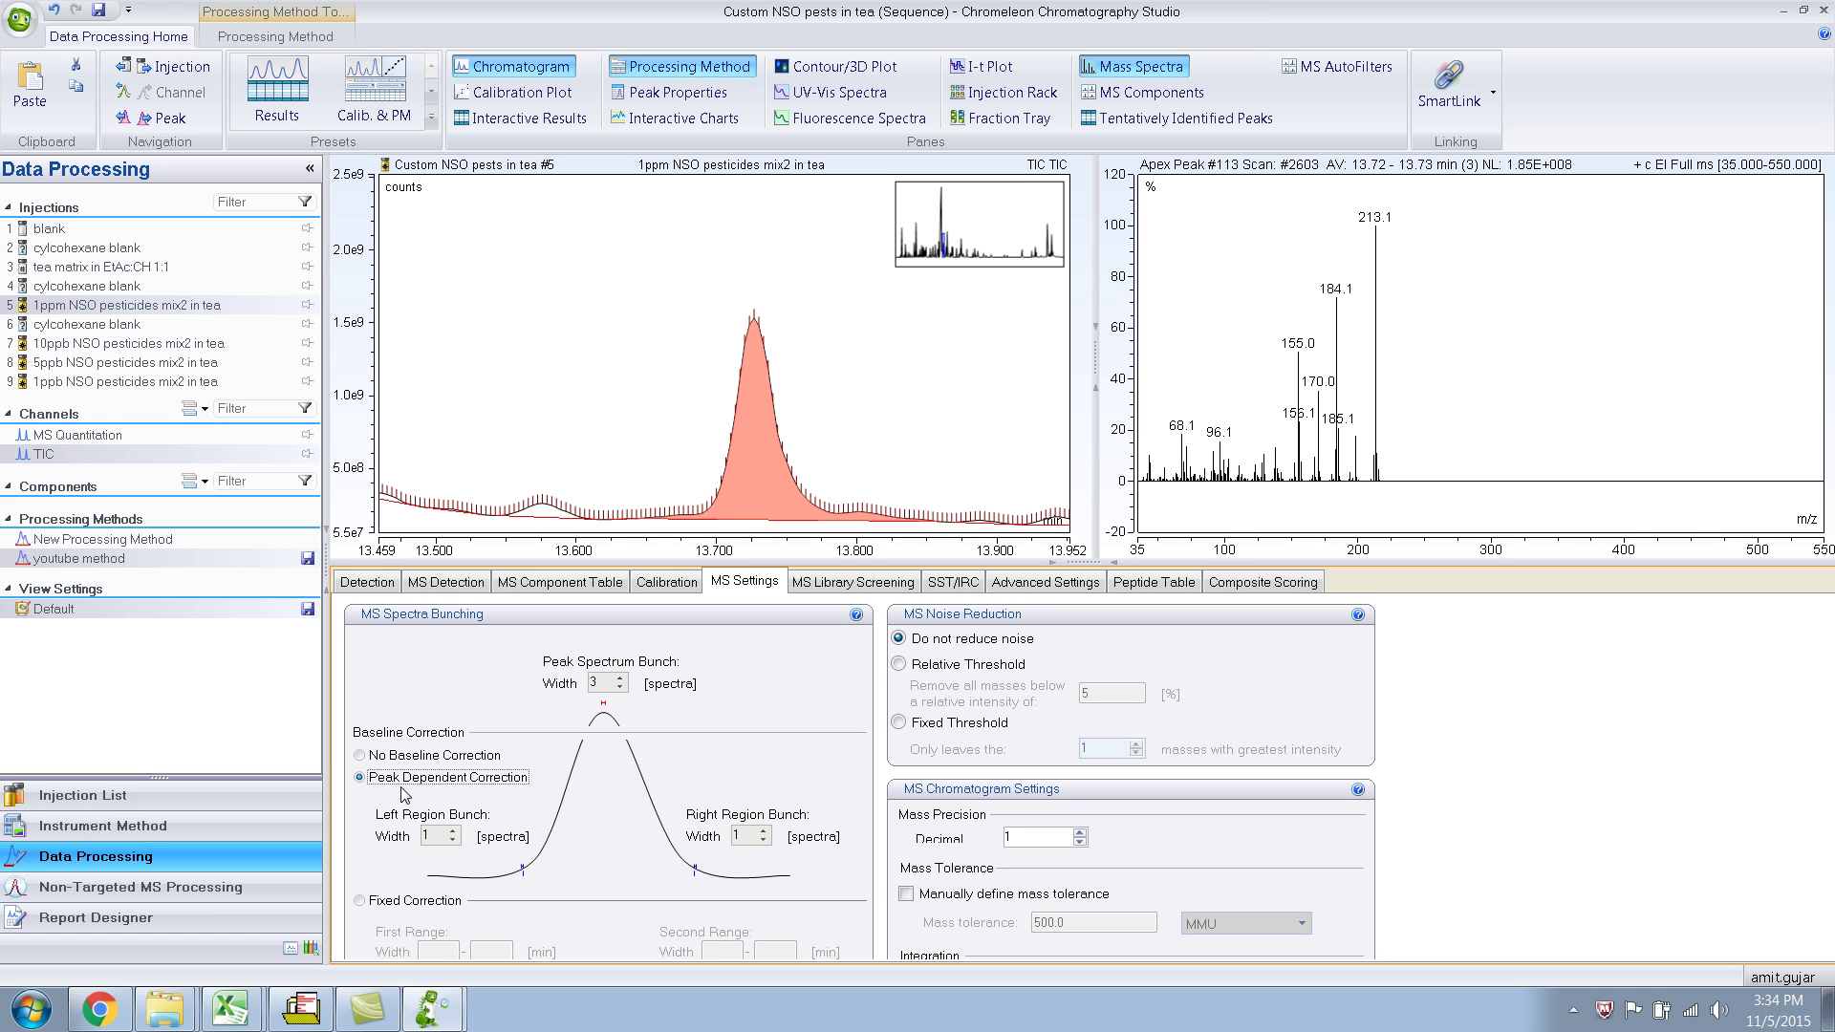
- Toggle baseline correction off, to Peak Dependent and off again, then select the 13.58 min peak
{"action": "left_click", "coordinate": [361, 756]}
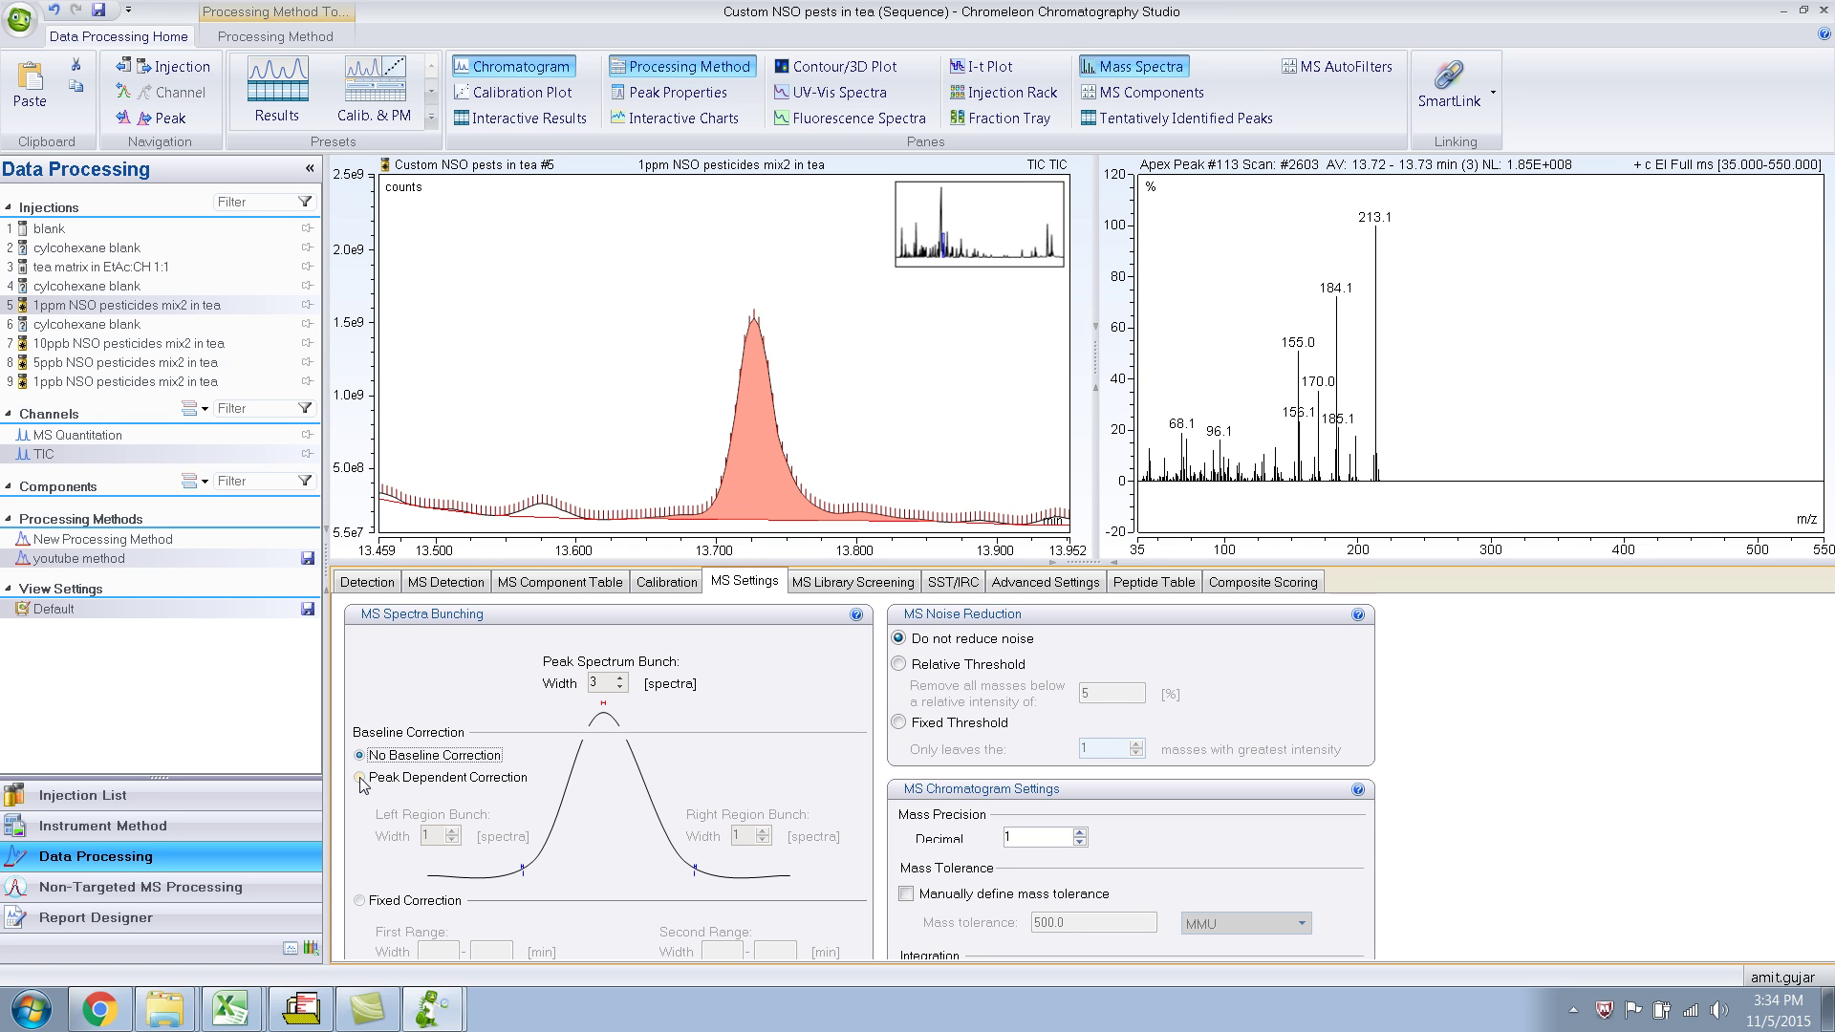
{"action": "left_click", "coordinate": [361, 779]}
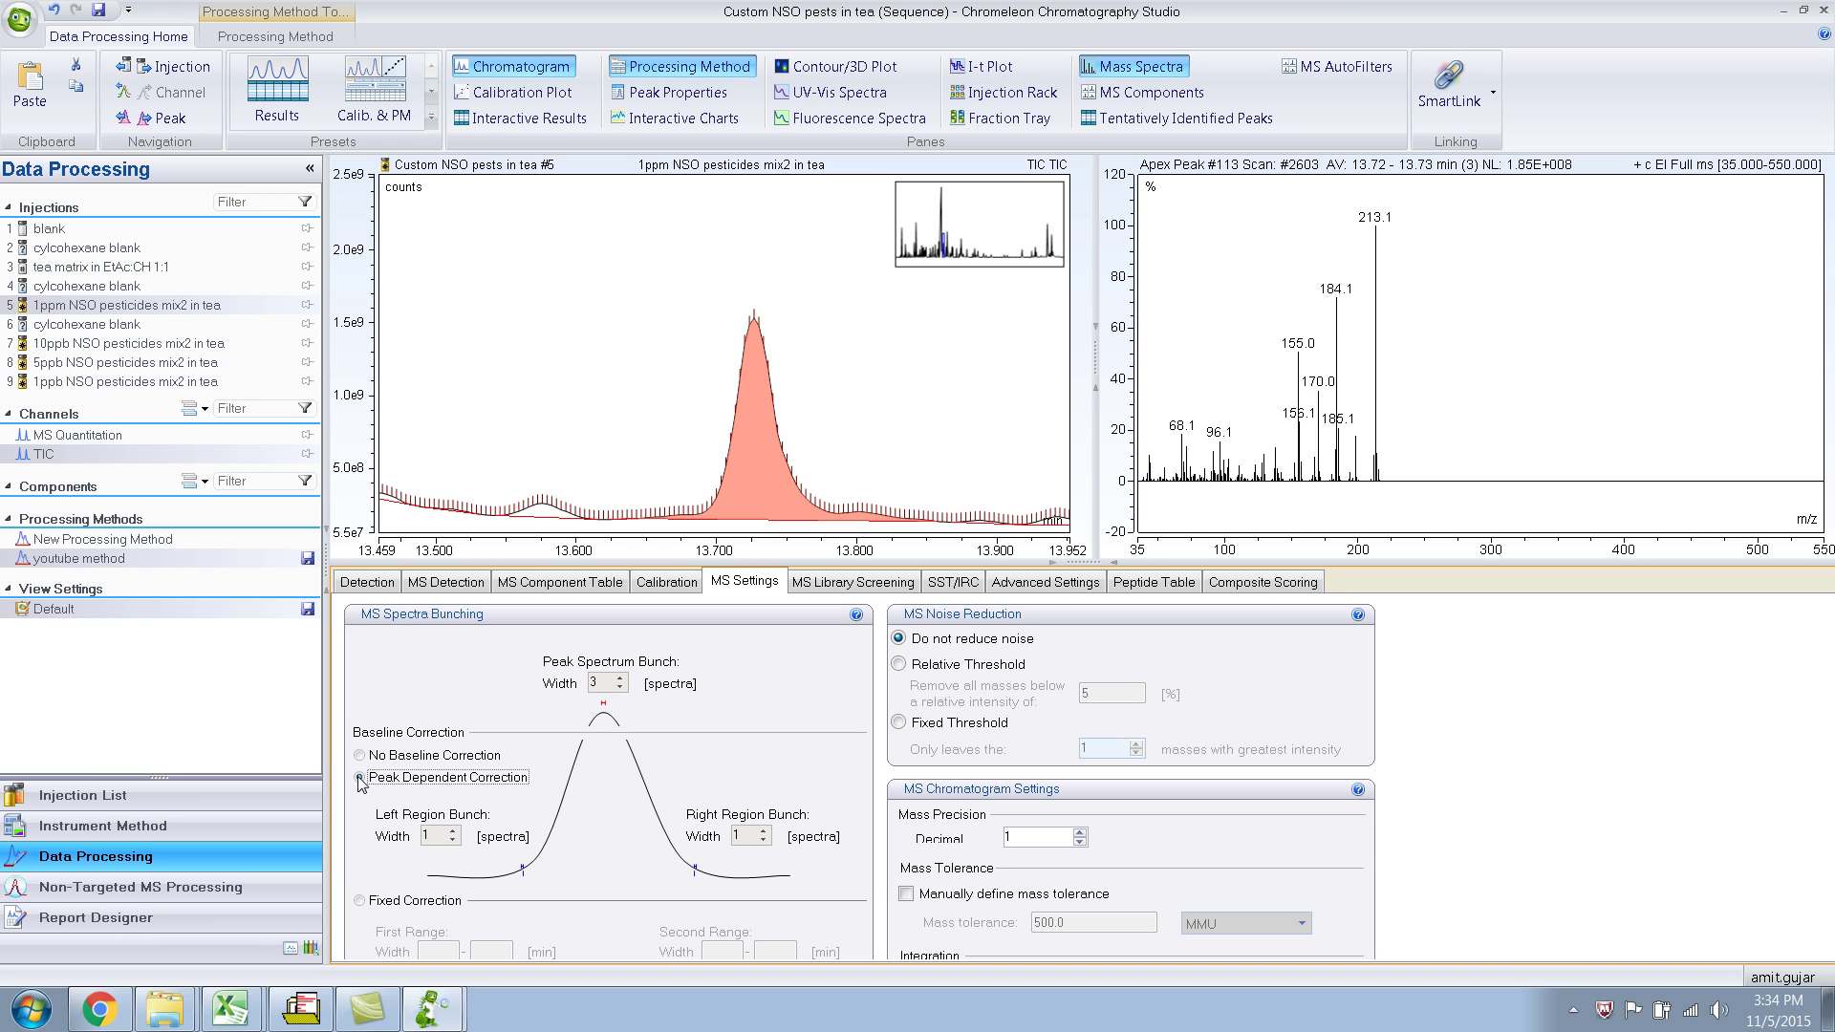
{"action": "left_click", "coordinate": [361, 756]}
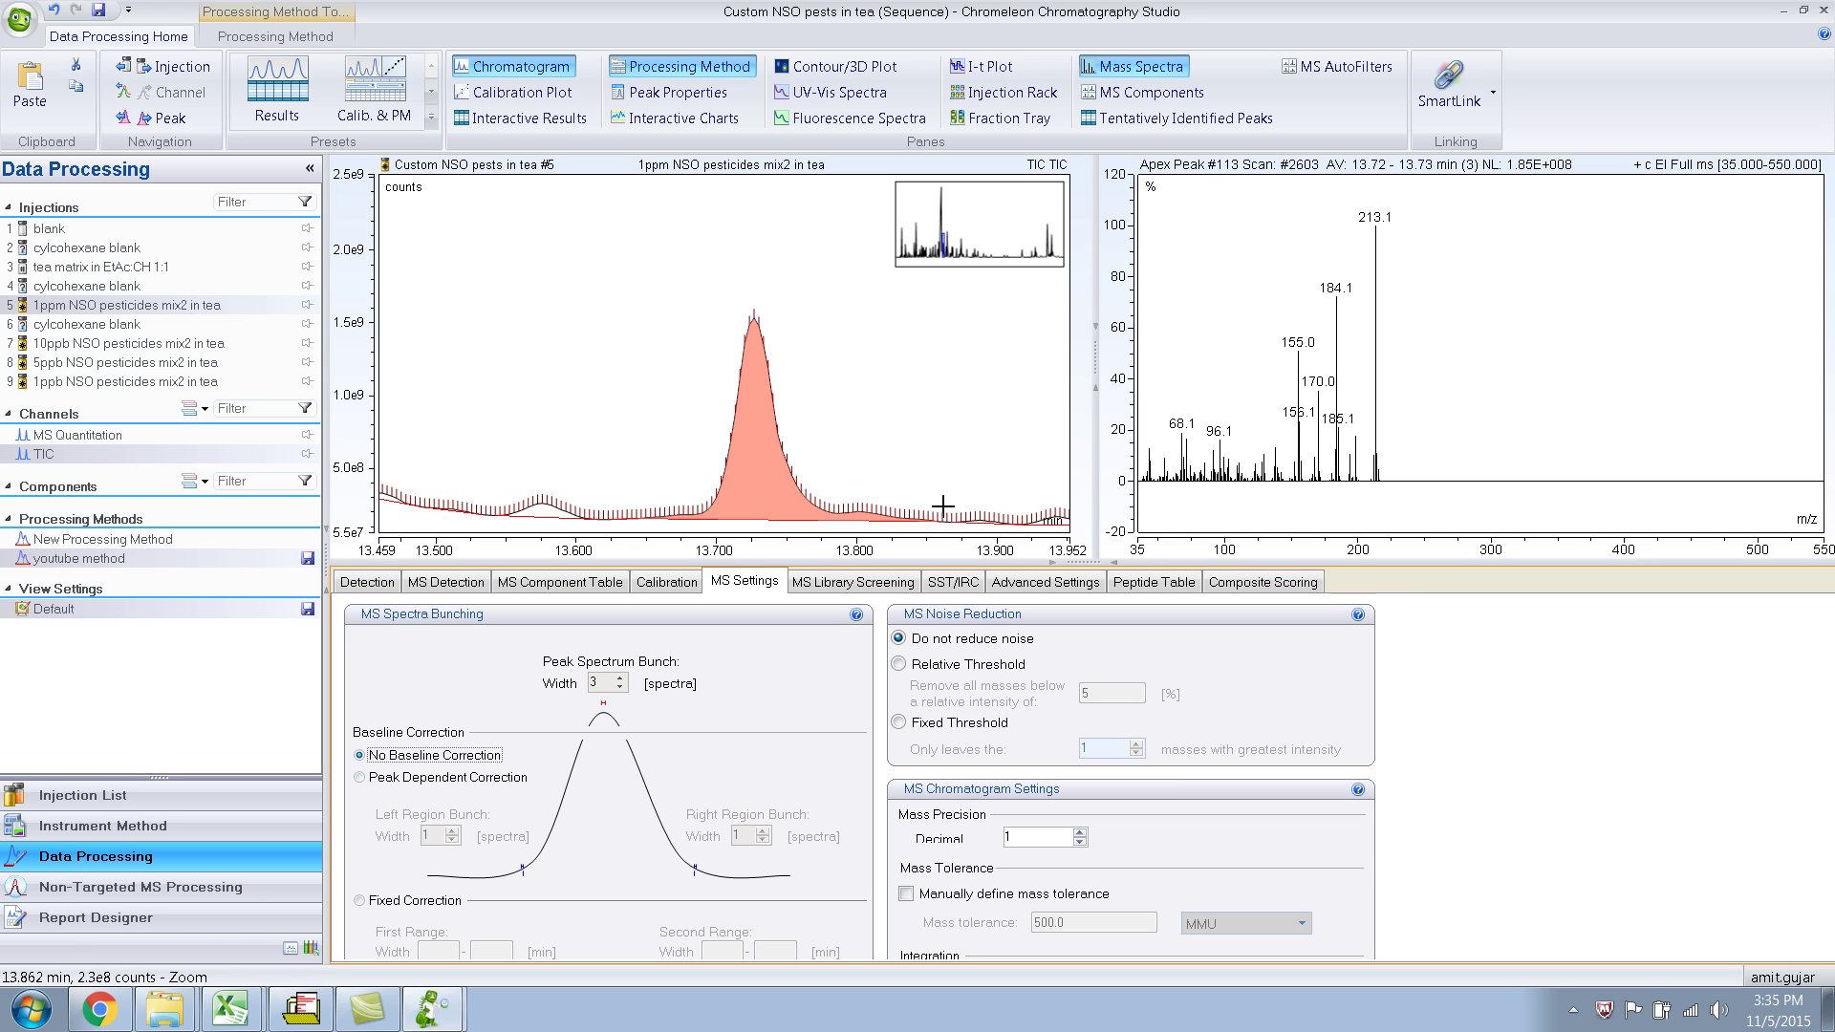
{"action": "left_click", "coordinate": [546, 508]}
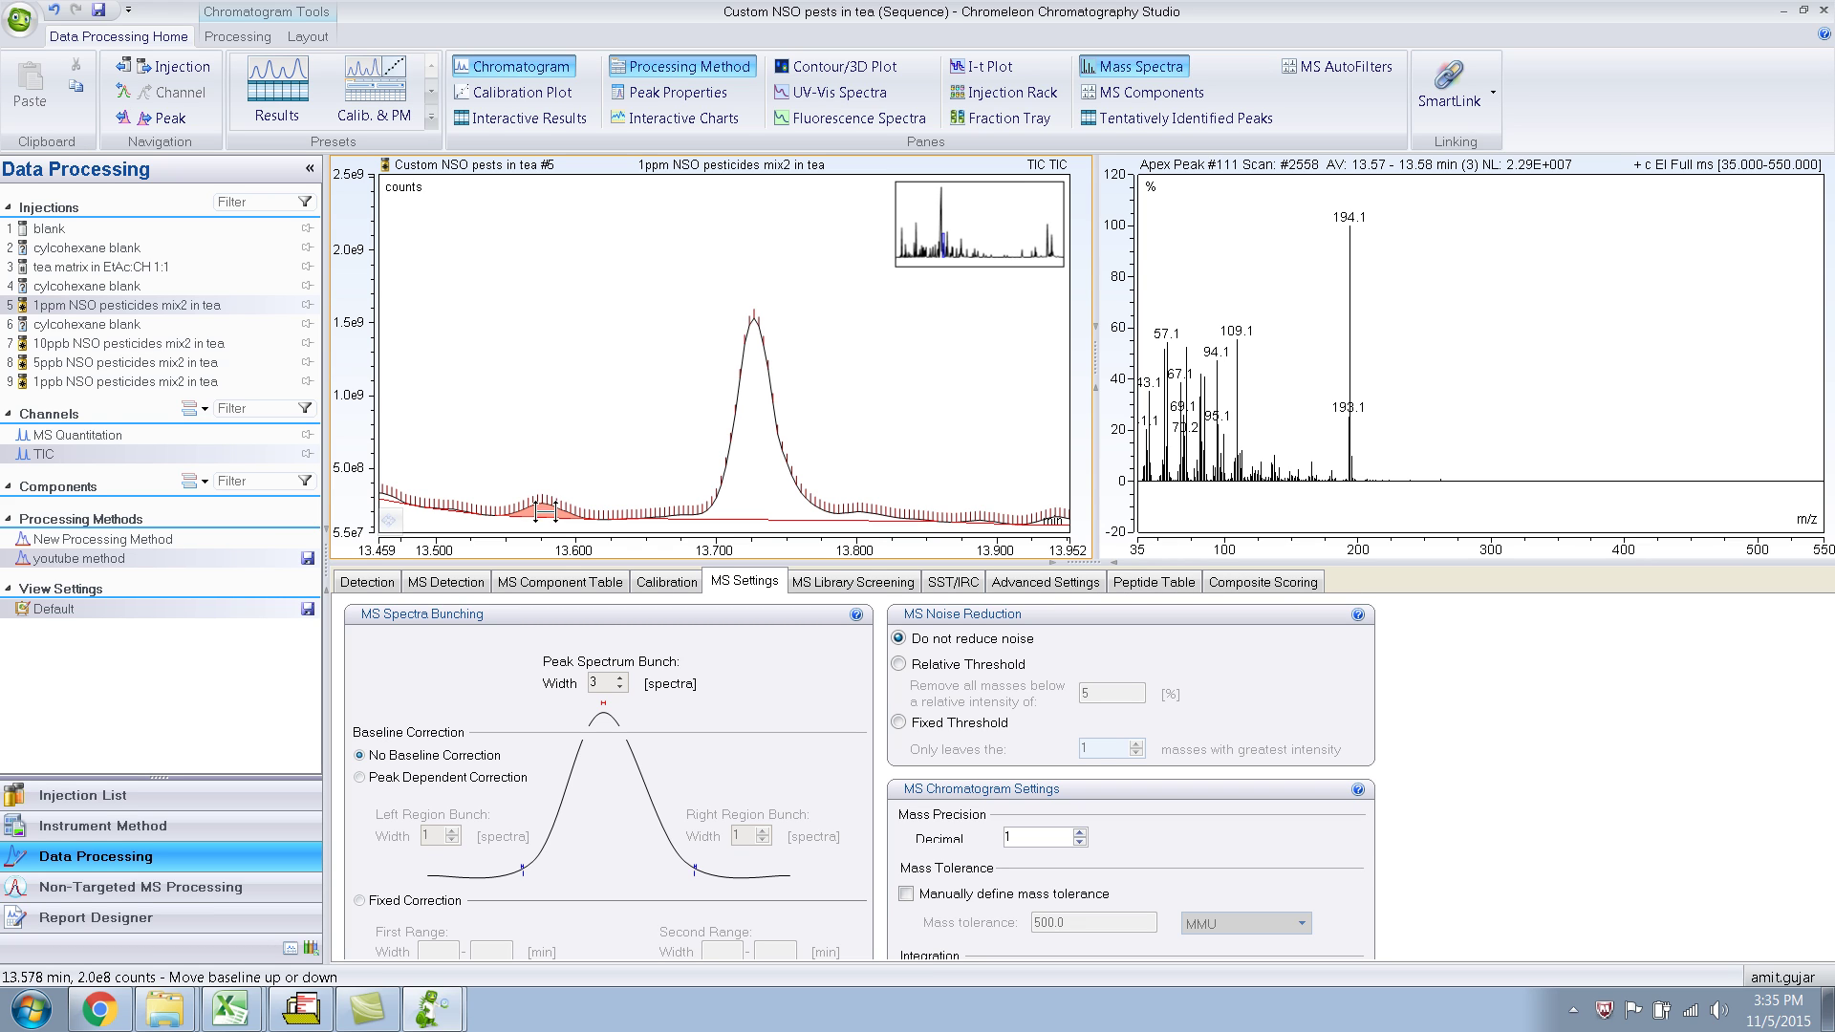
- Compare peak-dependent and no baseline correction, leave it off, and select peak #113 at 13.72 min
{"action": "left_click", "coordinate": [360, 778]}
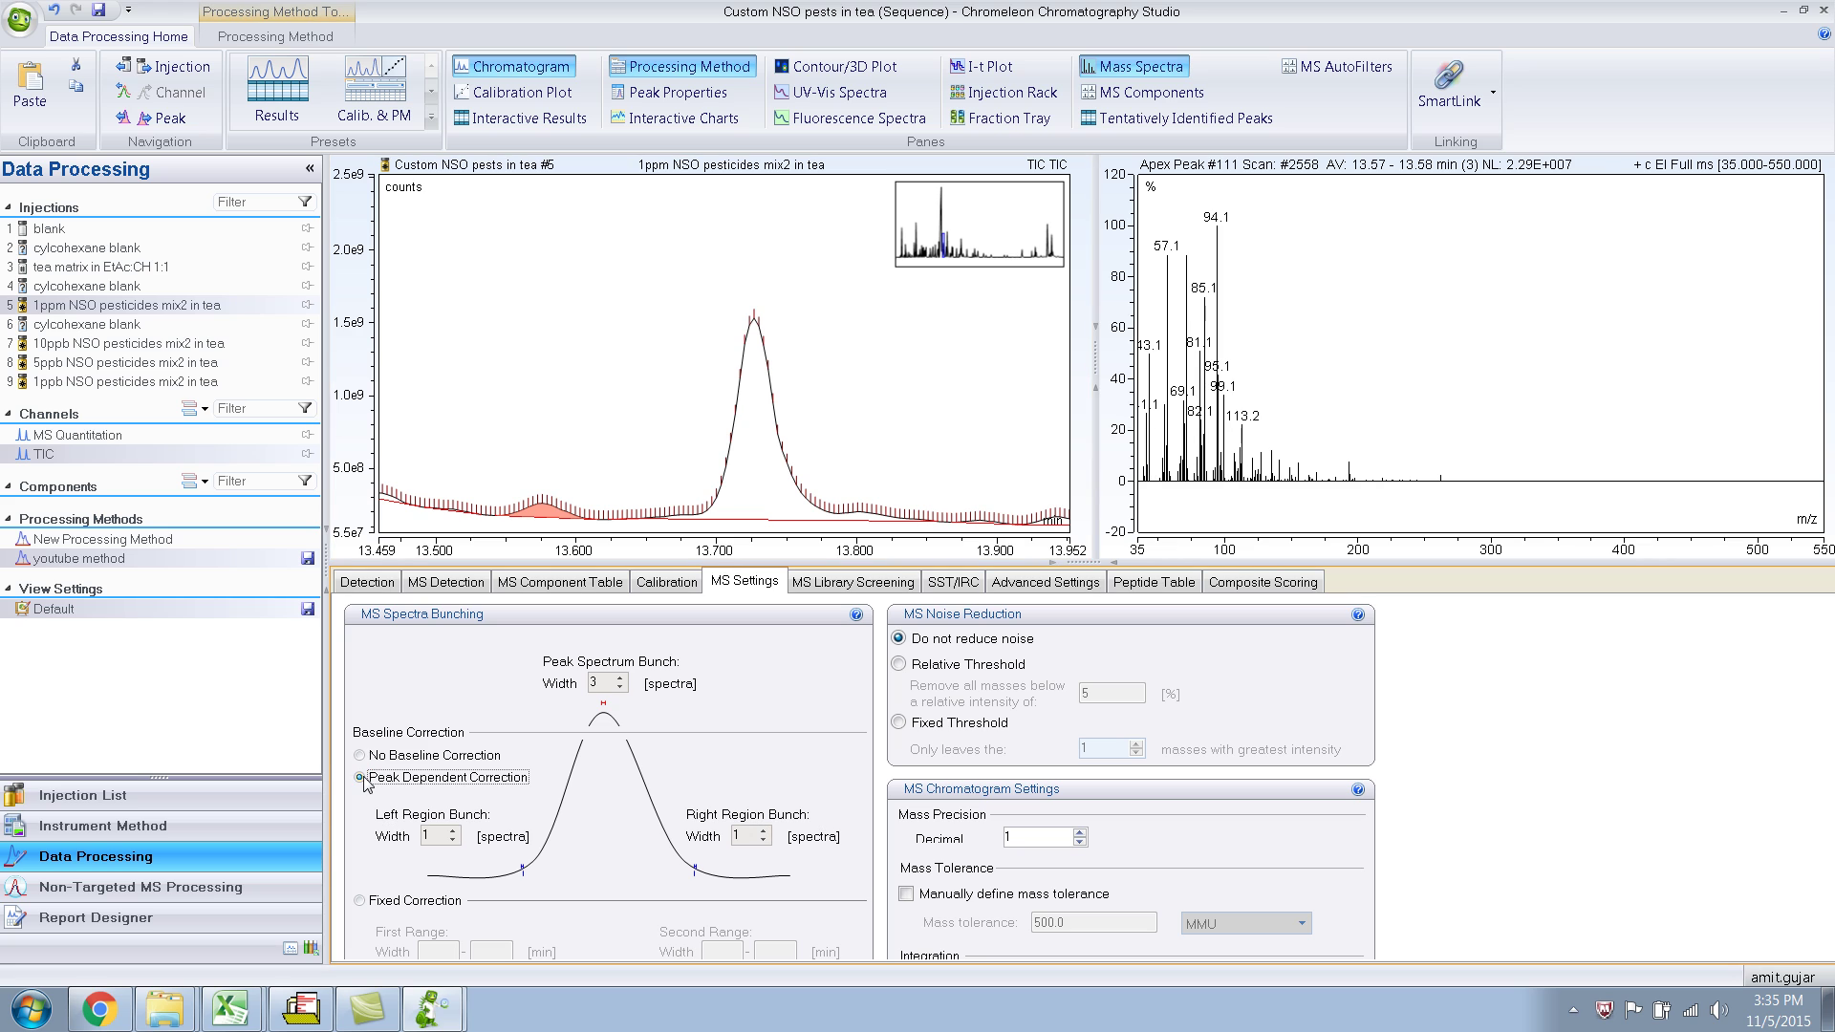
{"action": "left_click", "coordinate": [361, 755]}
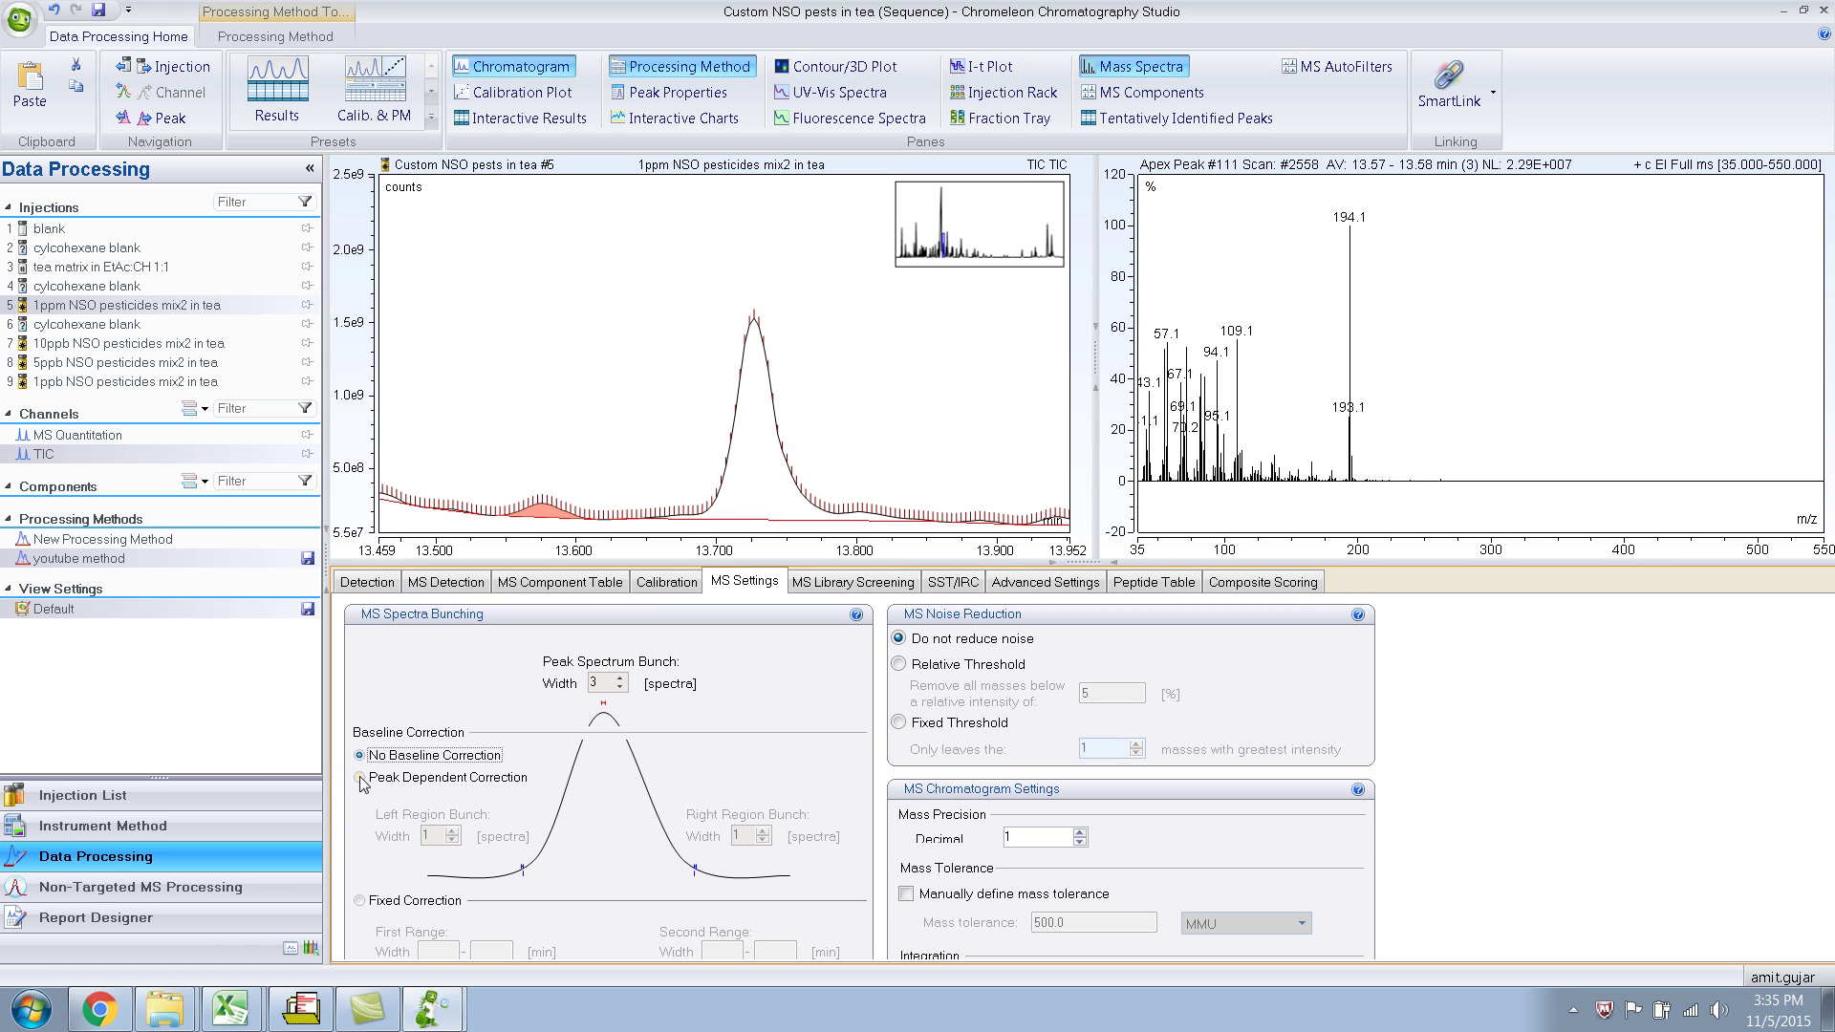
{"action": "left_click", "coordinate": [361, 778]}
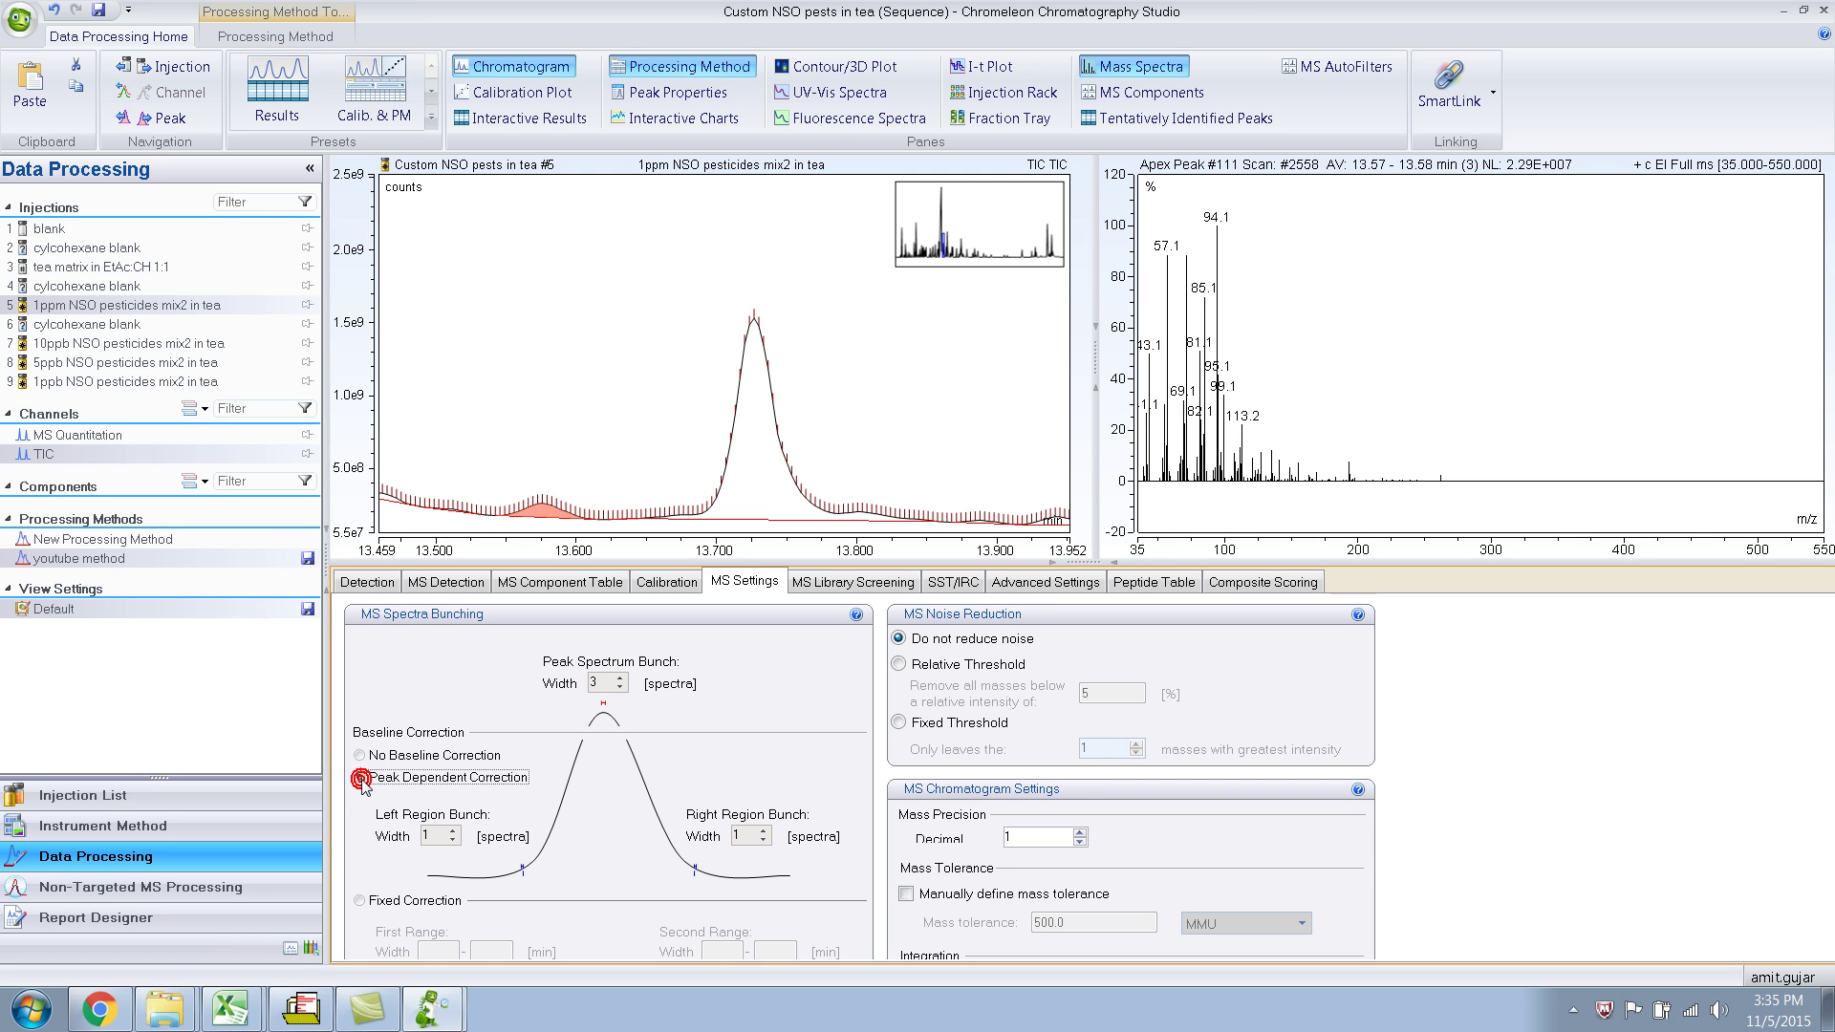
{"action": "left_click", "coordinate": [360, 755]}
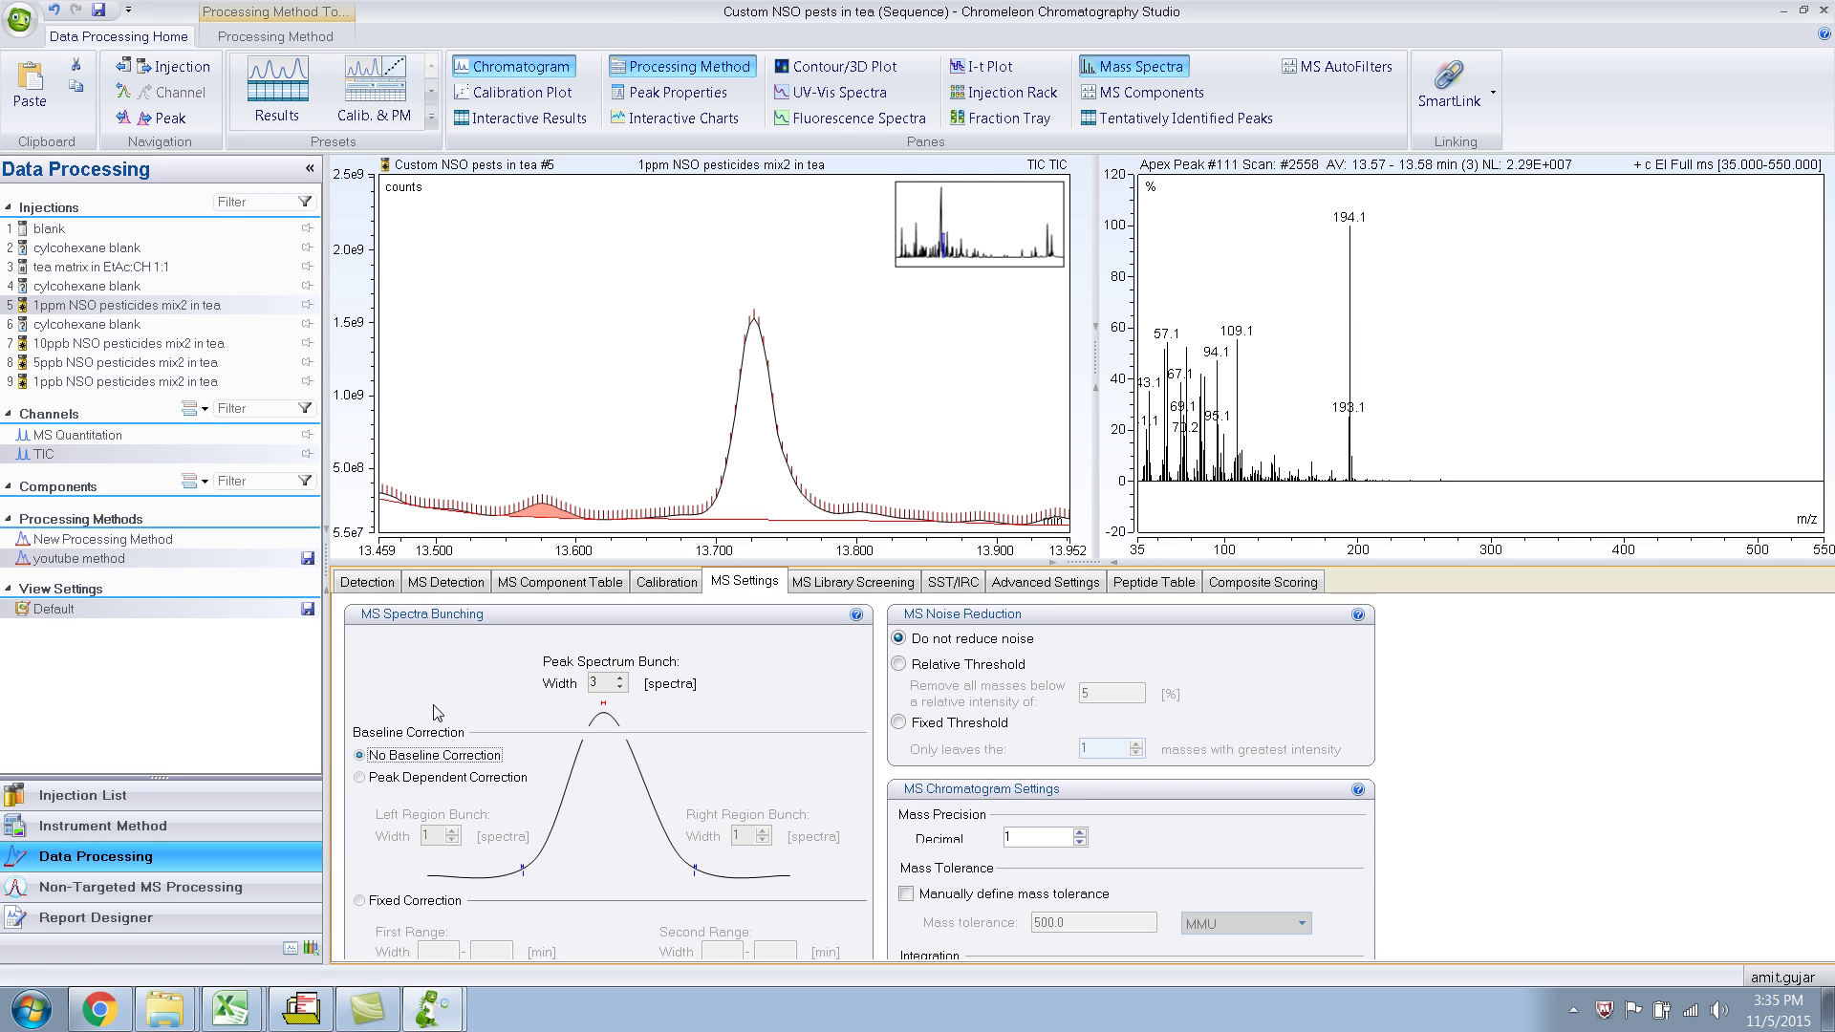
{"action": "left_click", "coordinate": [745, 484]}
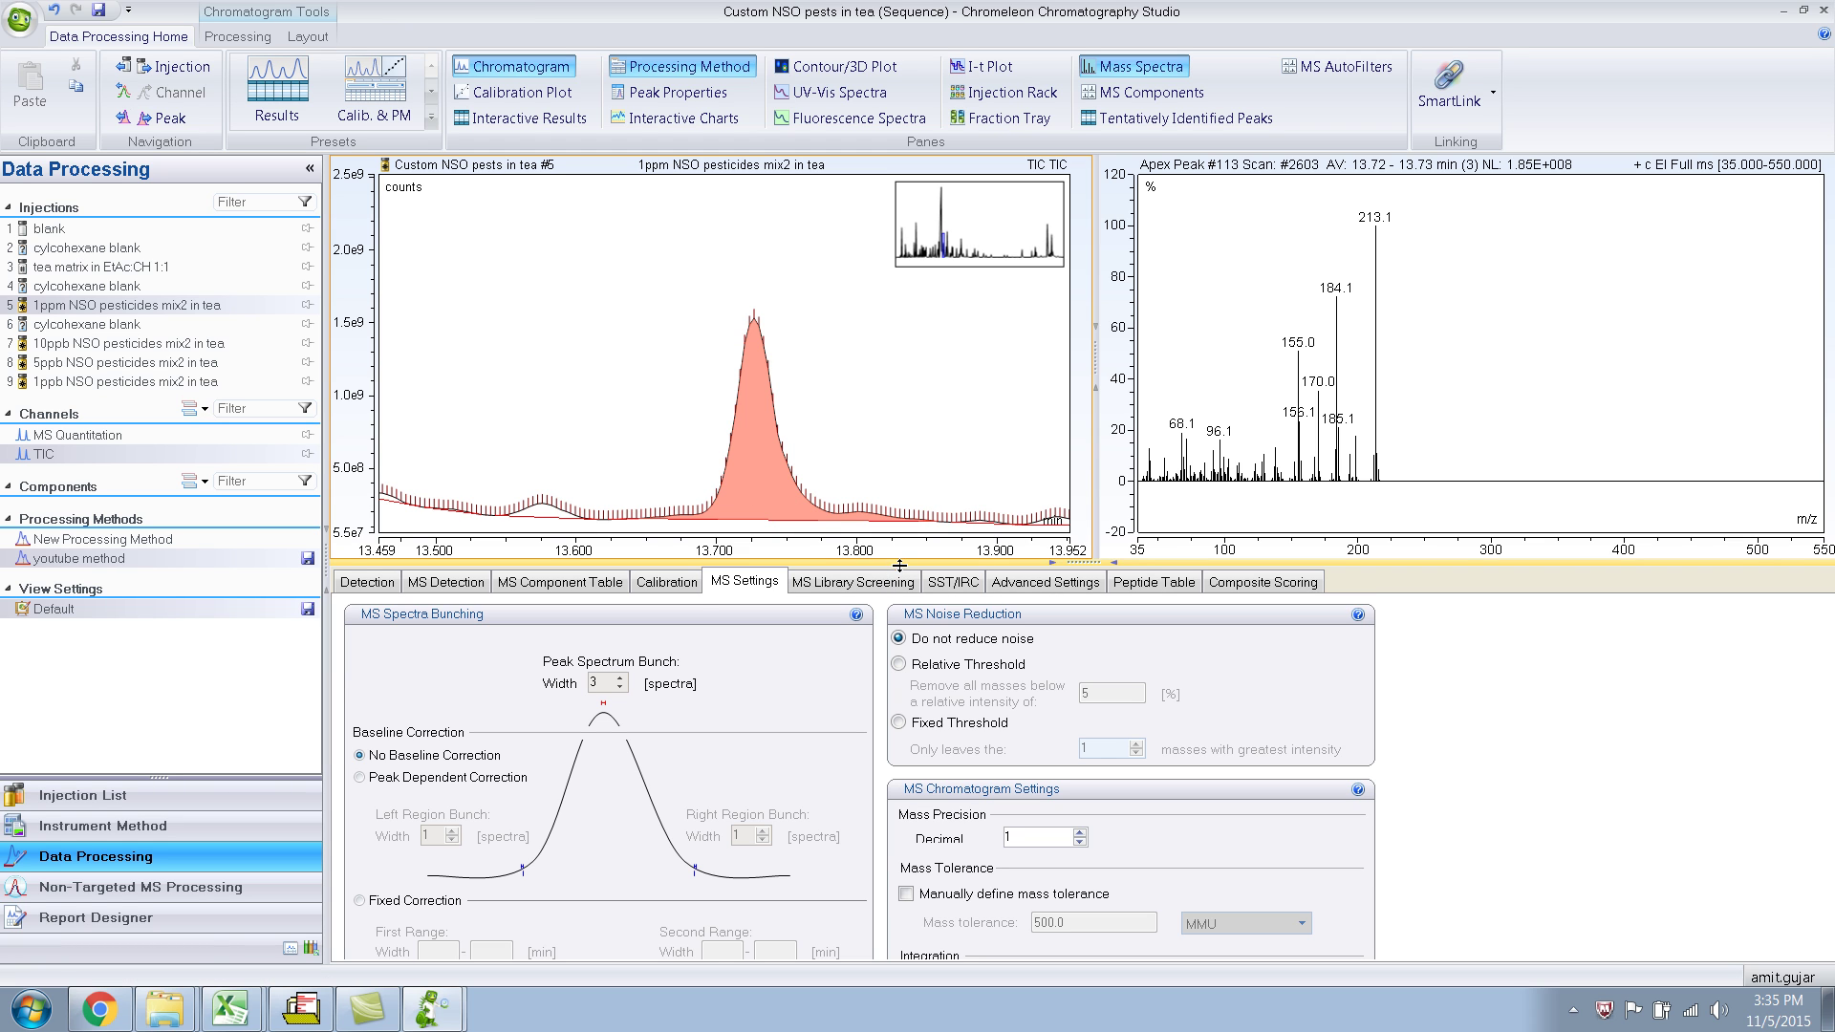
- Give the settings more room and try 2-decimal mass precision before returning it to 1
{"action": "left_click_drag", "start_coordinate": [895, 564], "coordinate": [896, 499]}
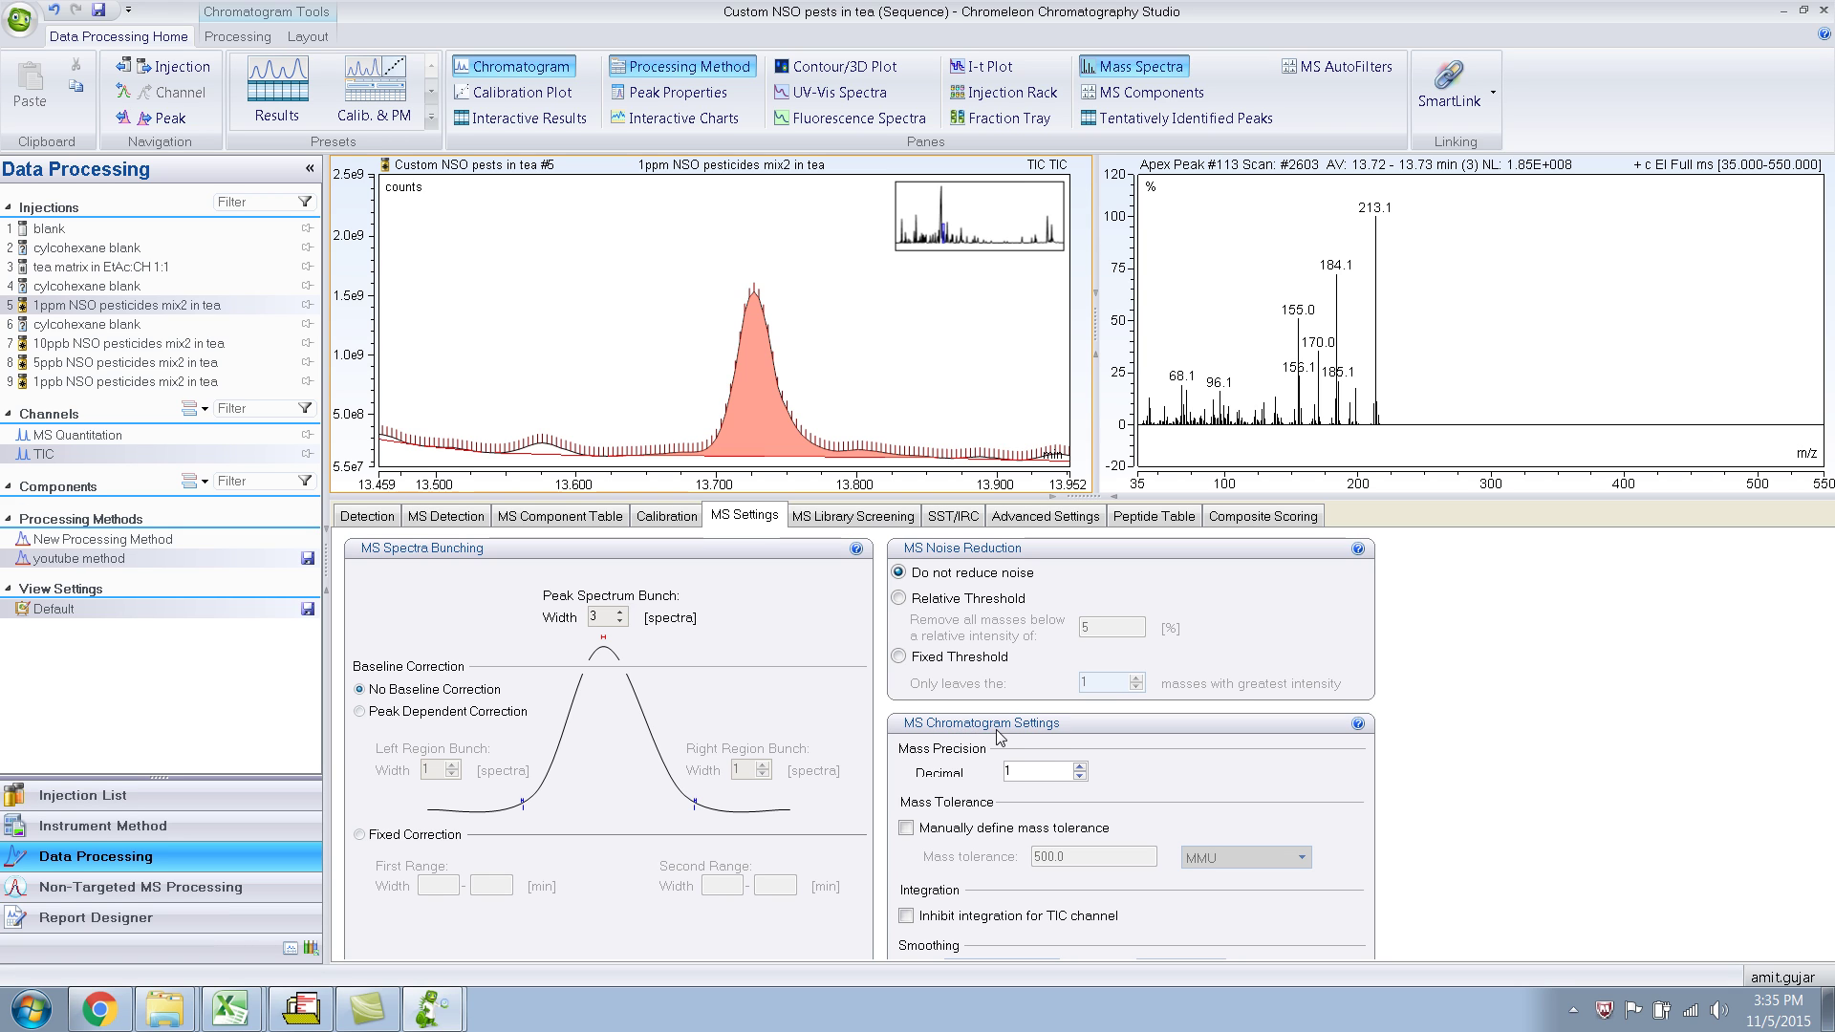
{"action": "left_click", "coordinate": [1038, 742]}
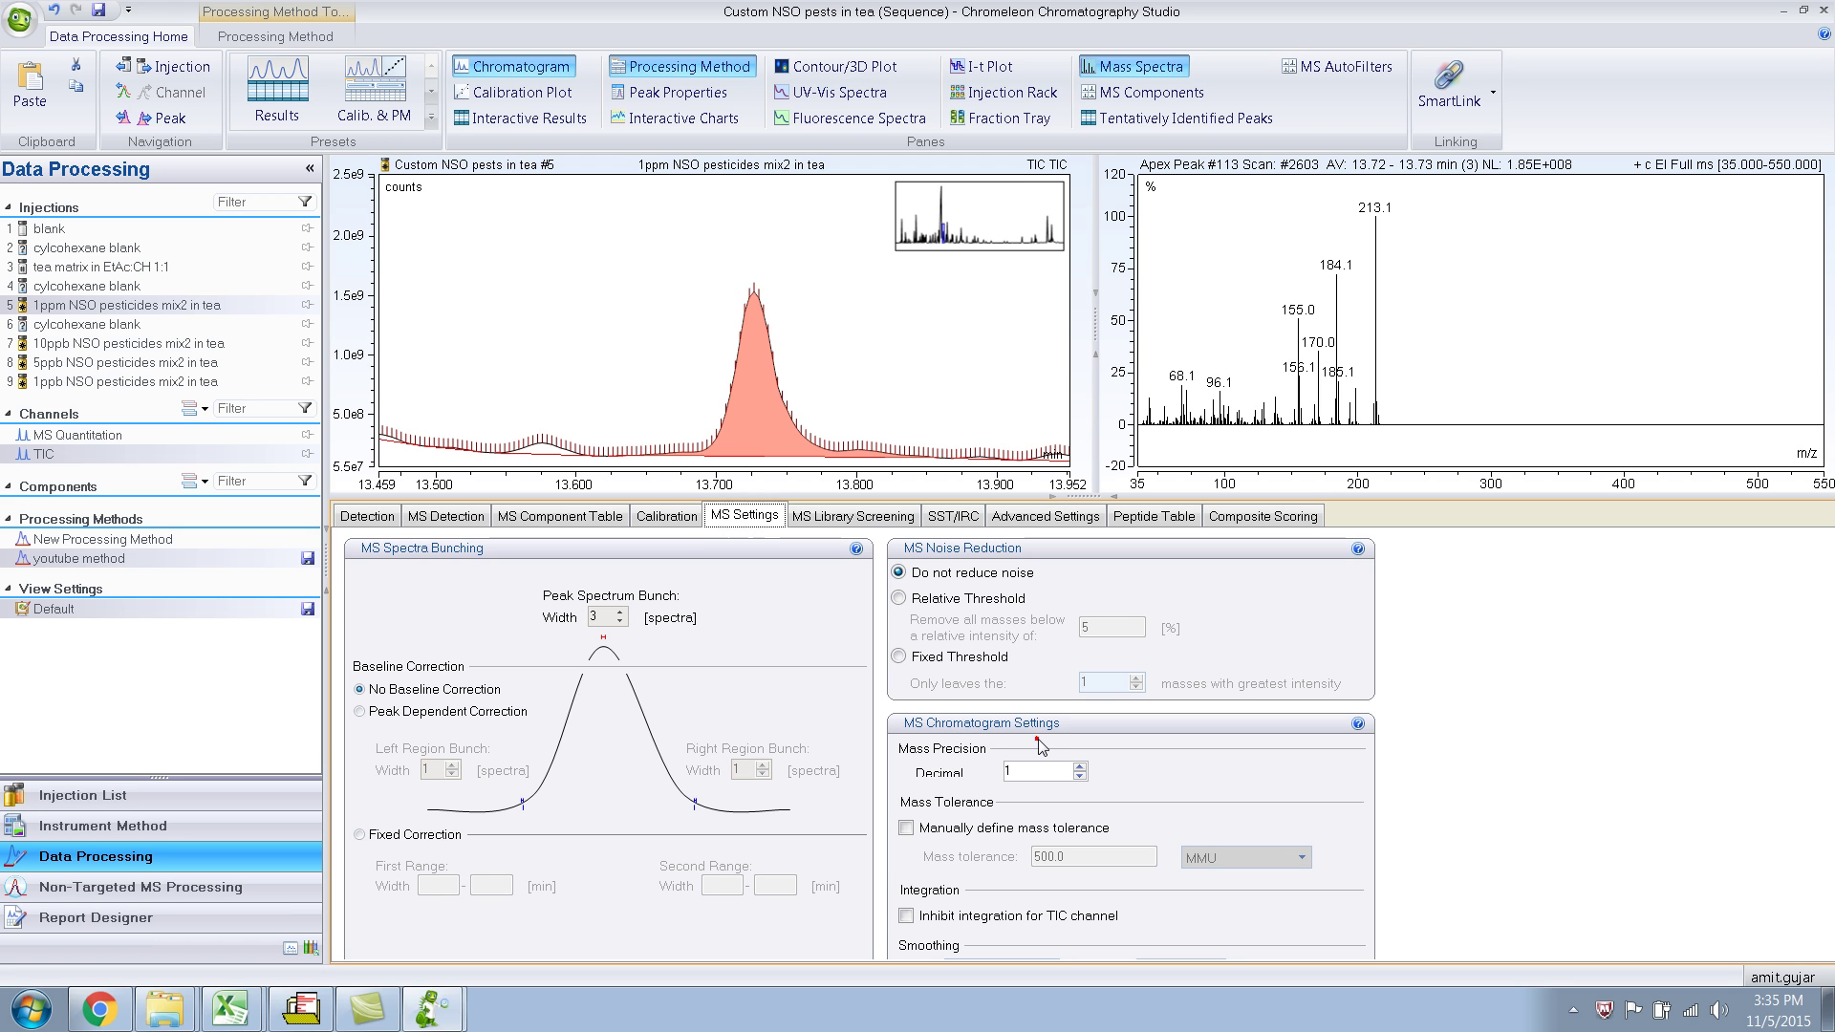
{"action": "left_click", "coordinate": [1078, 766]}
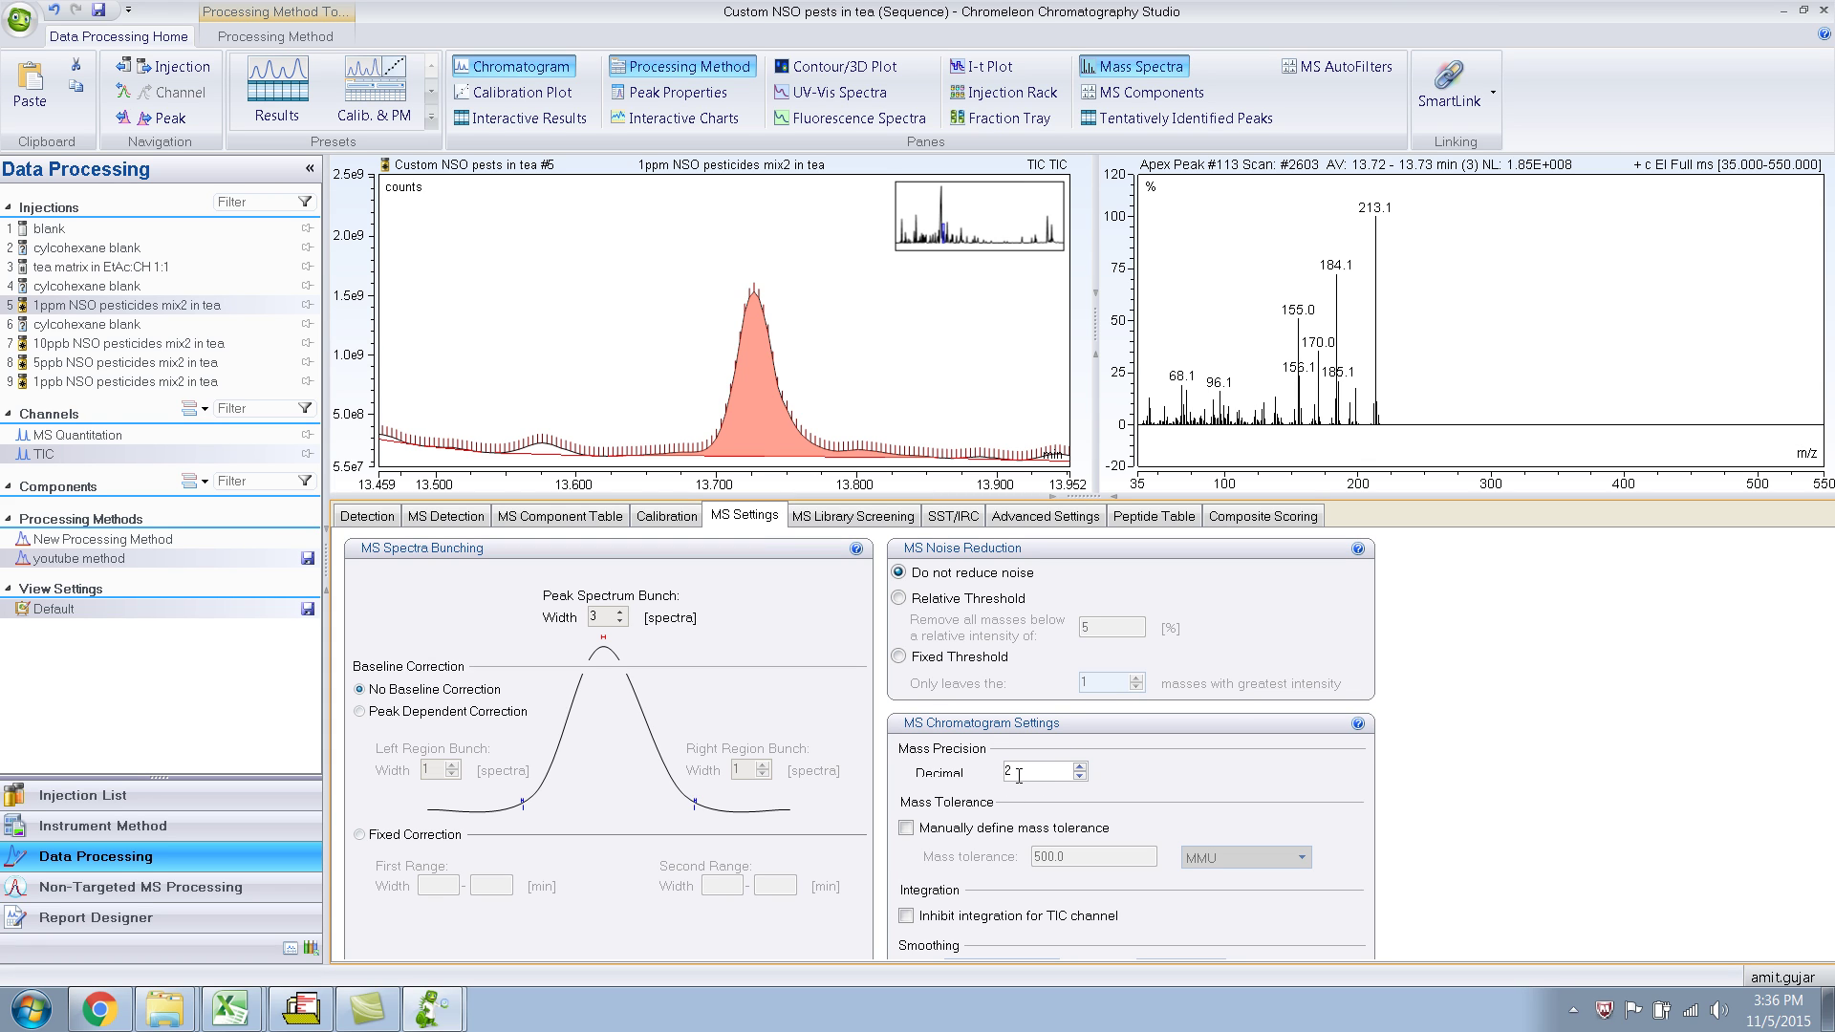
{"action": "left_click", "coordinate": [598, 618]}
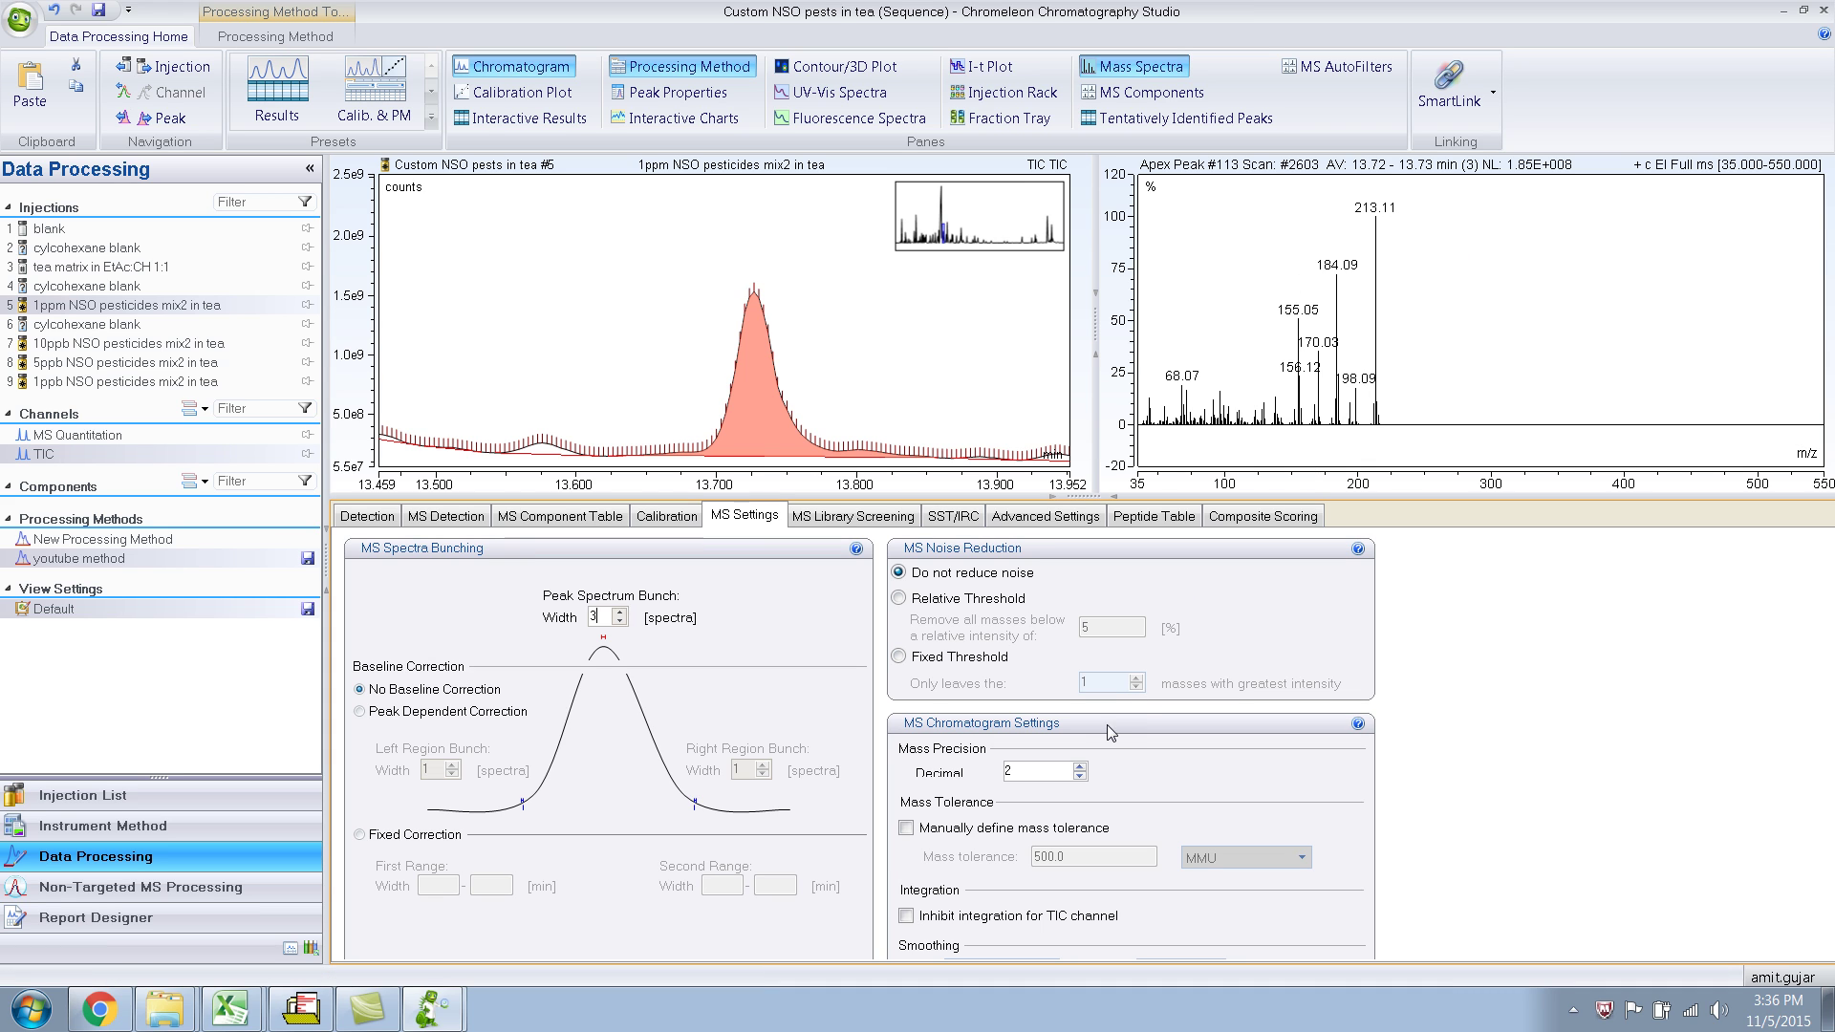
{"action": "left_click", "coordinate": [1080, 776]}
{"action": "right_click", "coordinate": [1416, 314]}
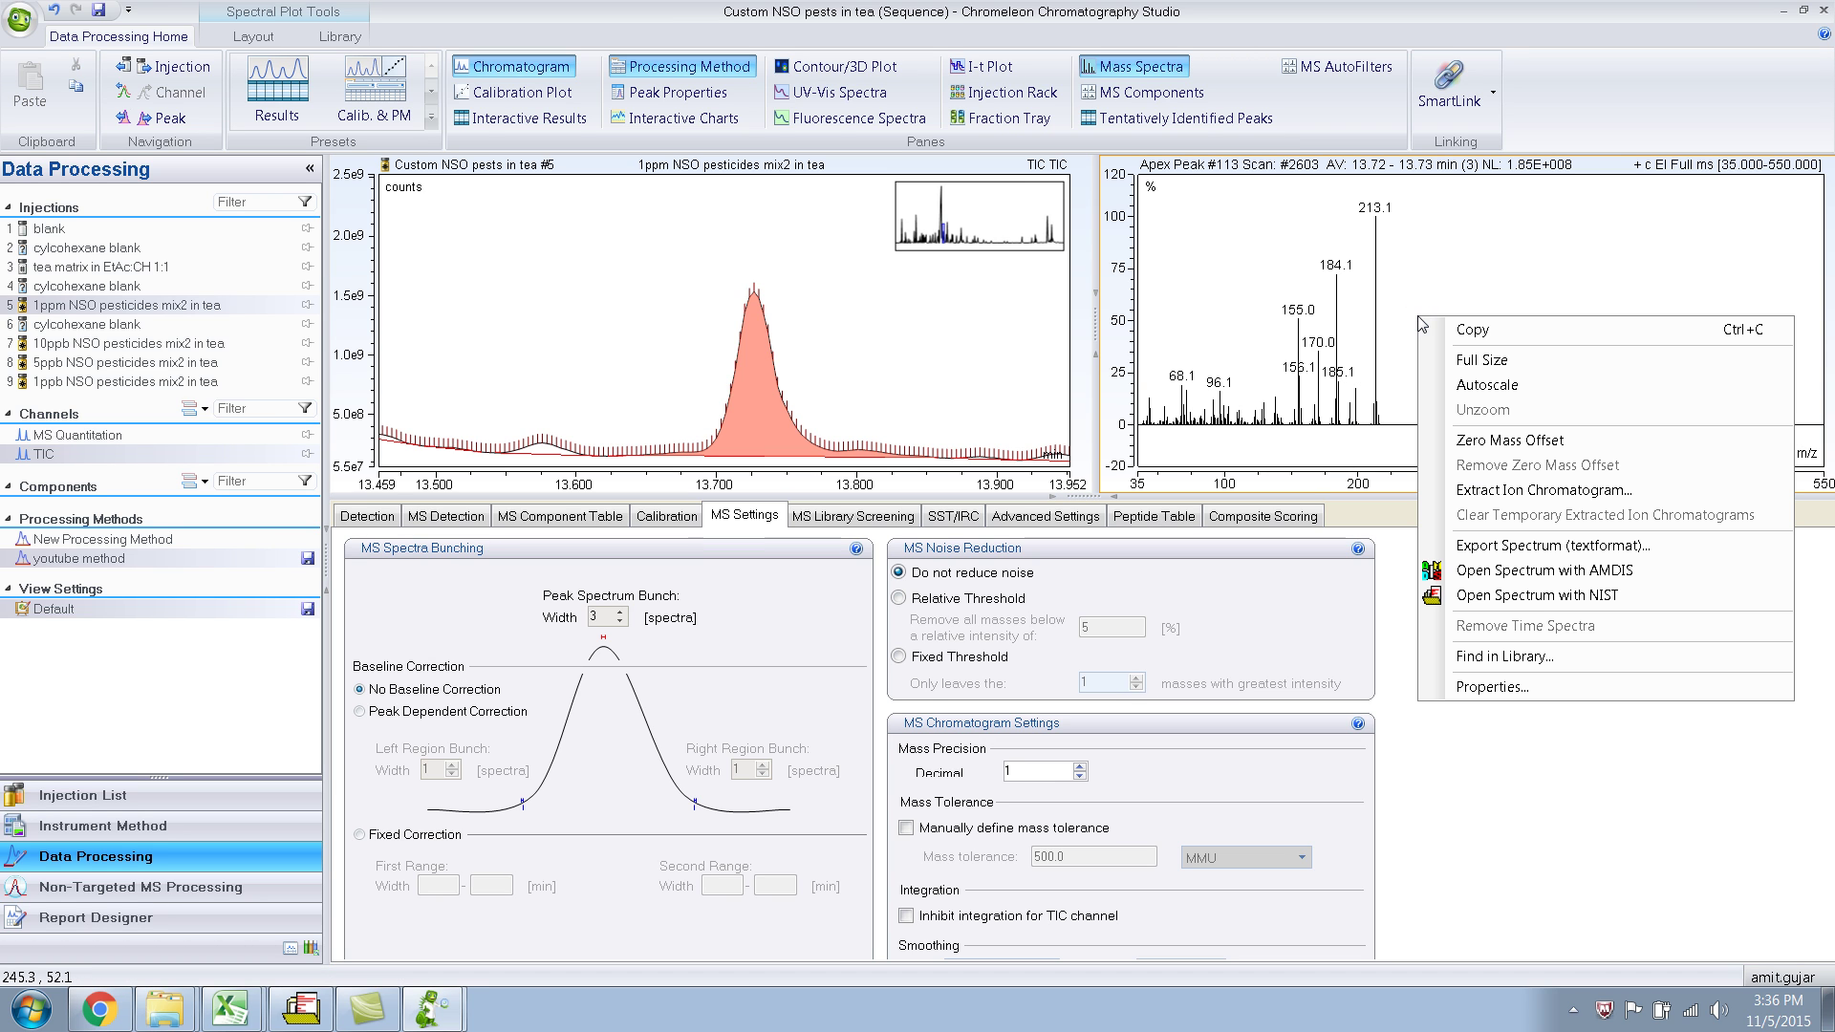
{"action": "left_click", "coordinate": [1530, 655]}
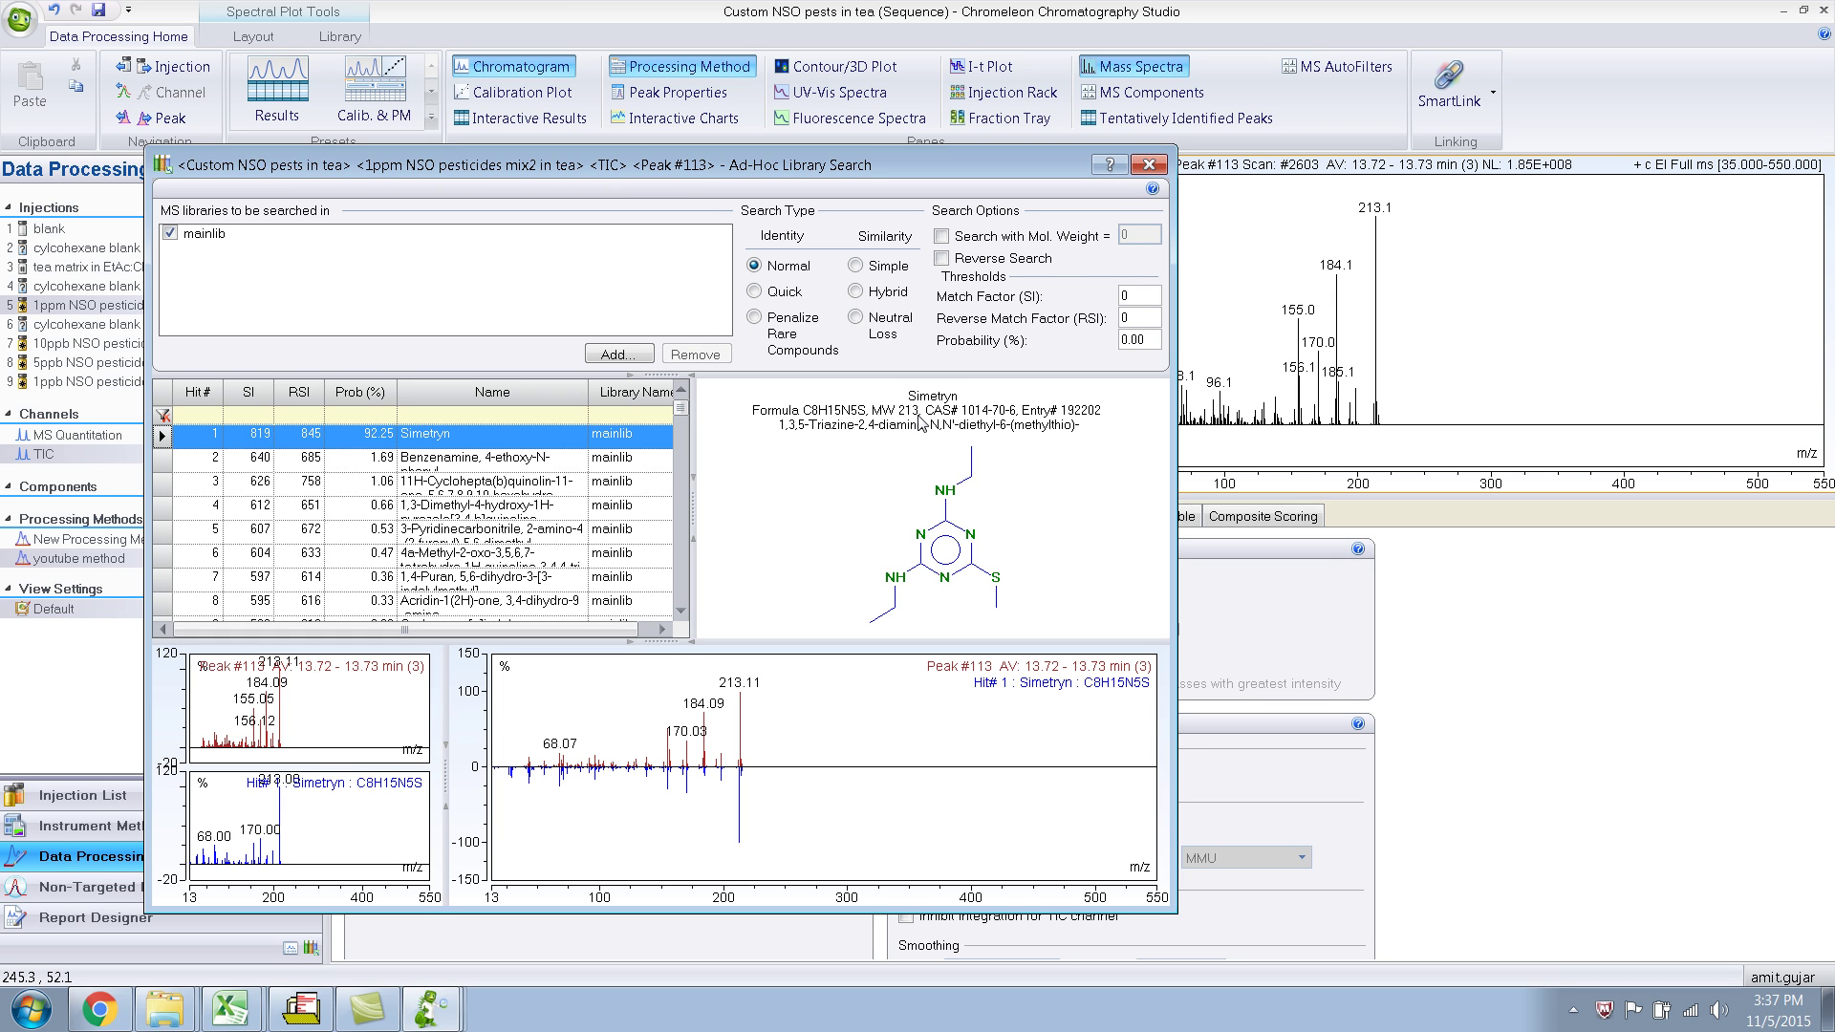
{"action": "left_click", "coordinate": [1149, 168]}
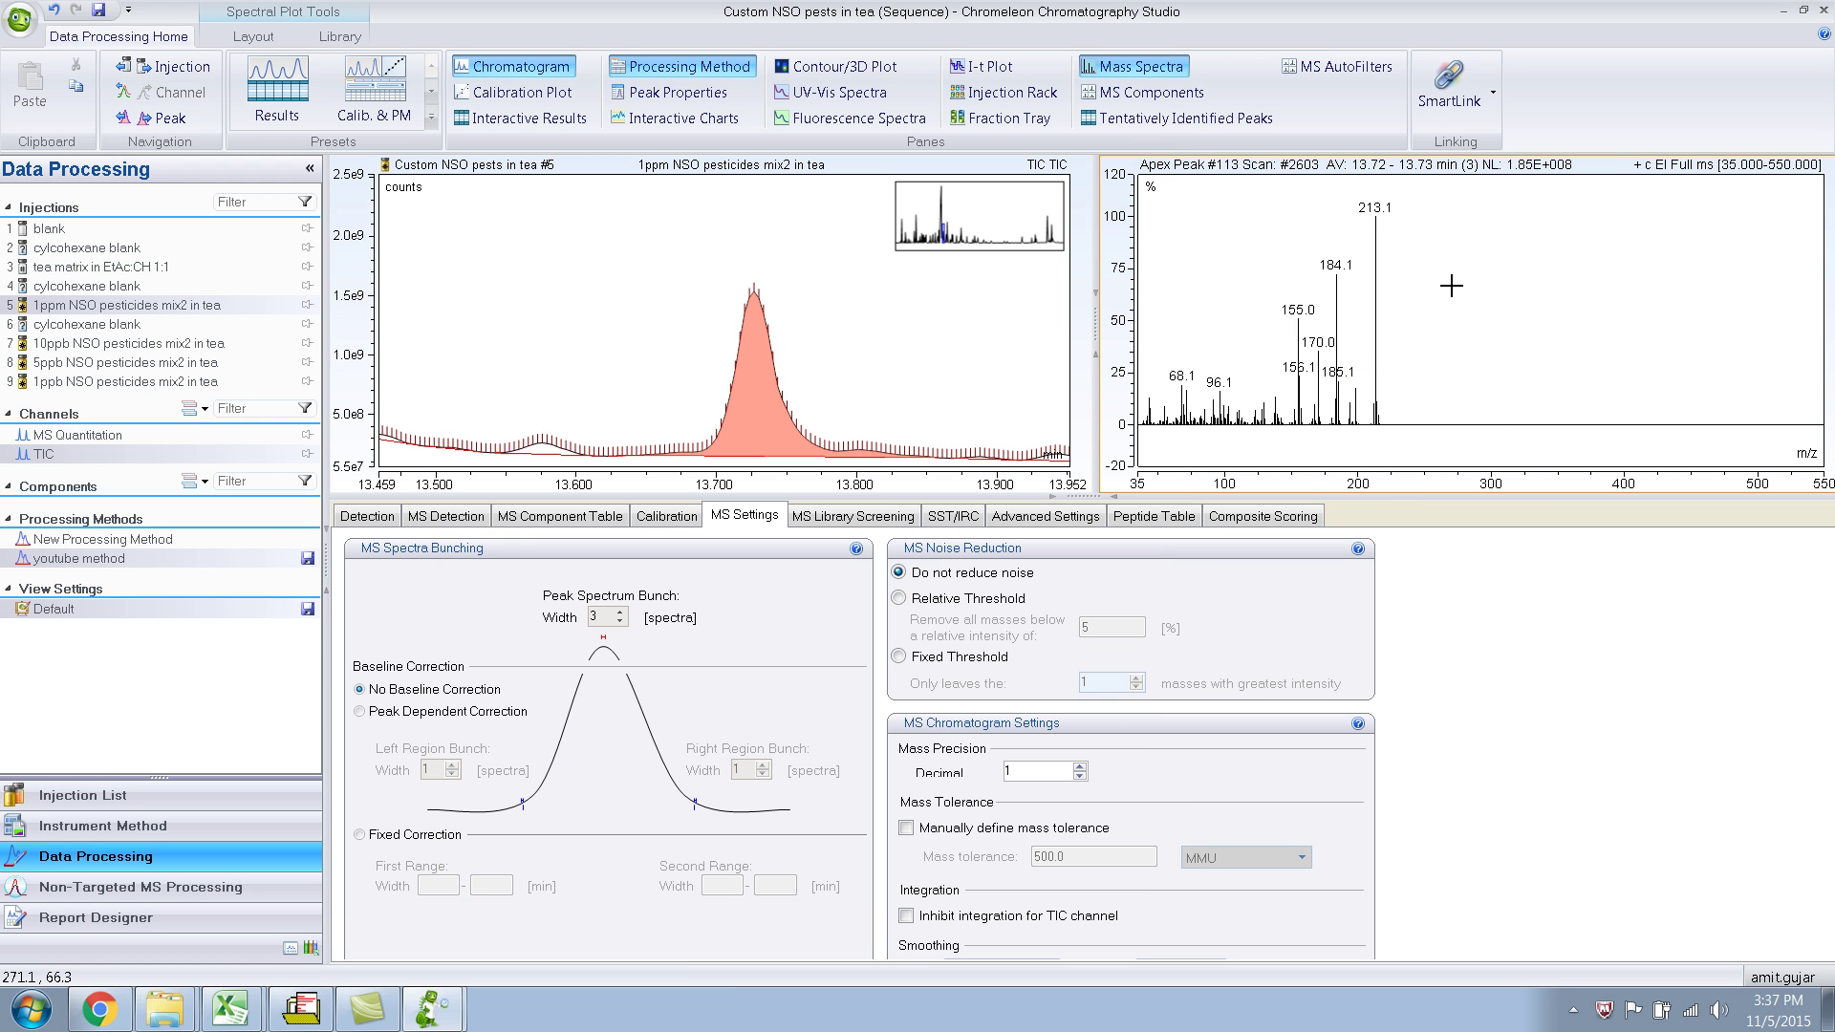
- Send the peak #113 mass spectrum to NIST MS Search for a library search
{"action": "right_click", "coordinate": [1450, 285]}
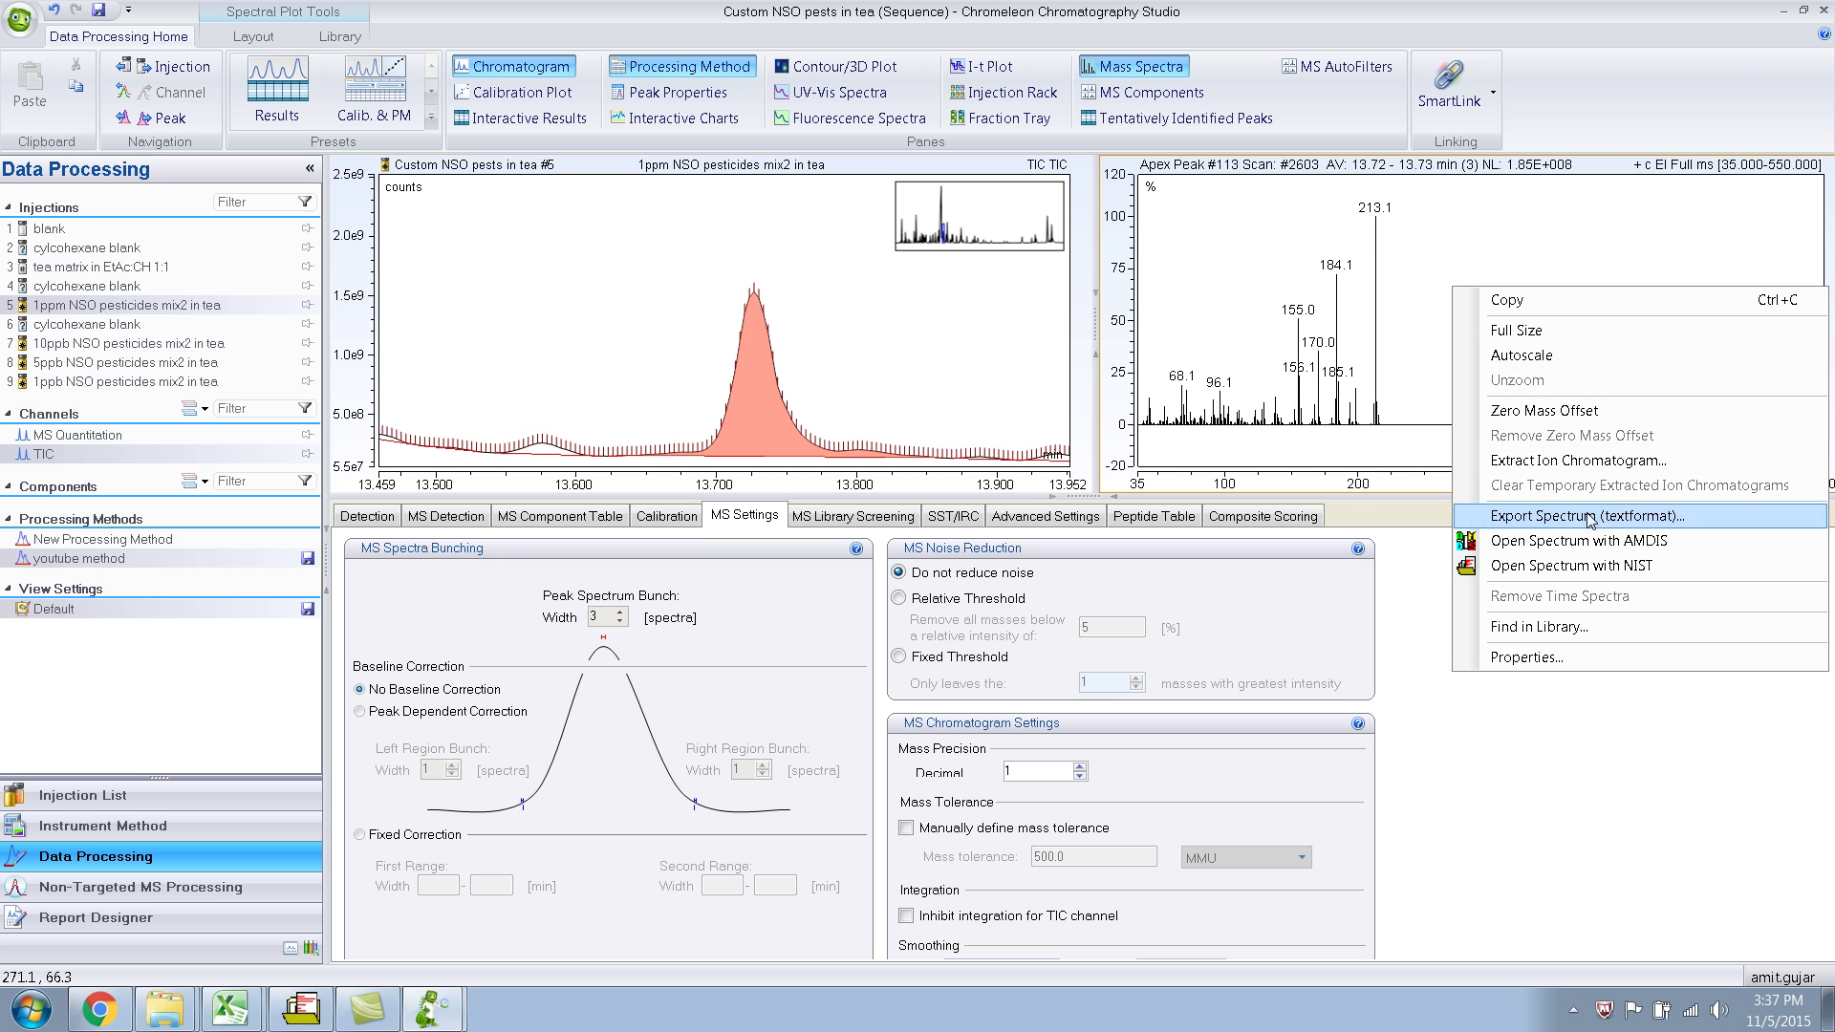
{"action": "left_click", "coordinate": [1672, 567]}
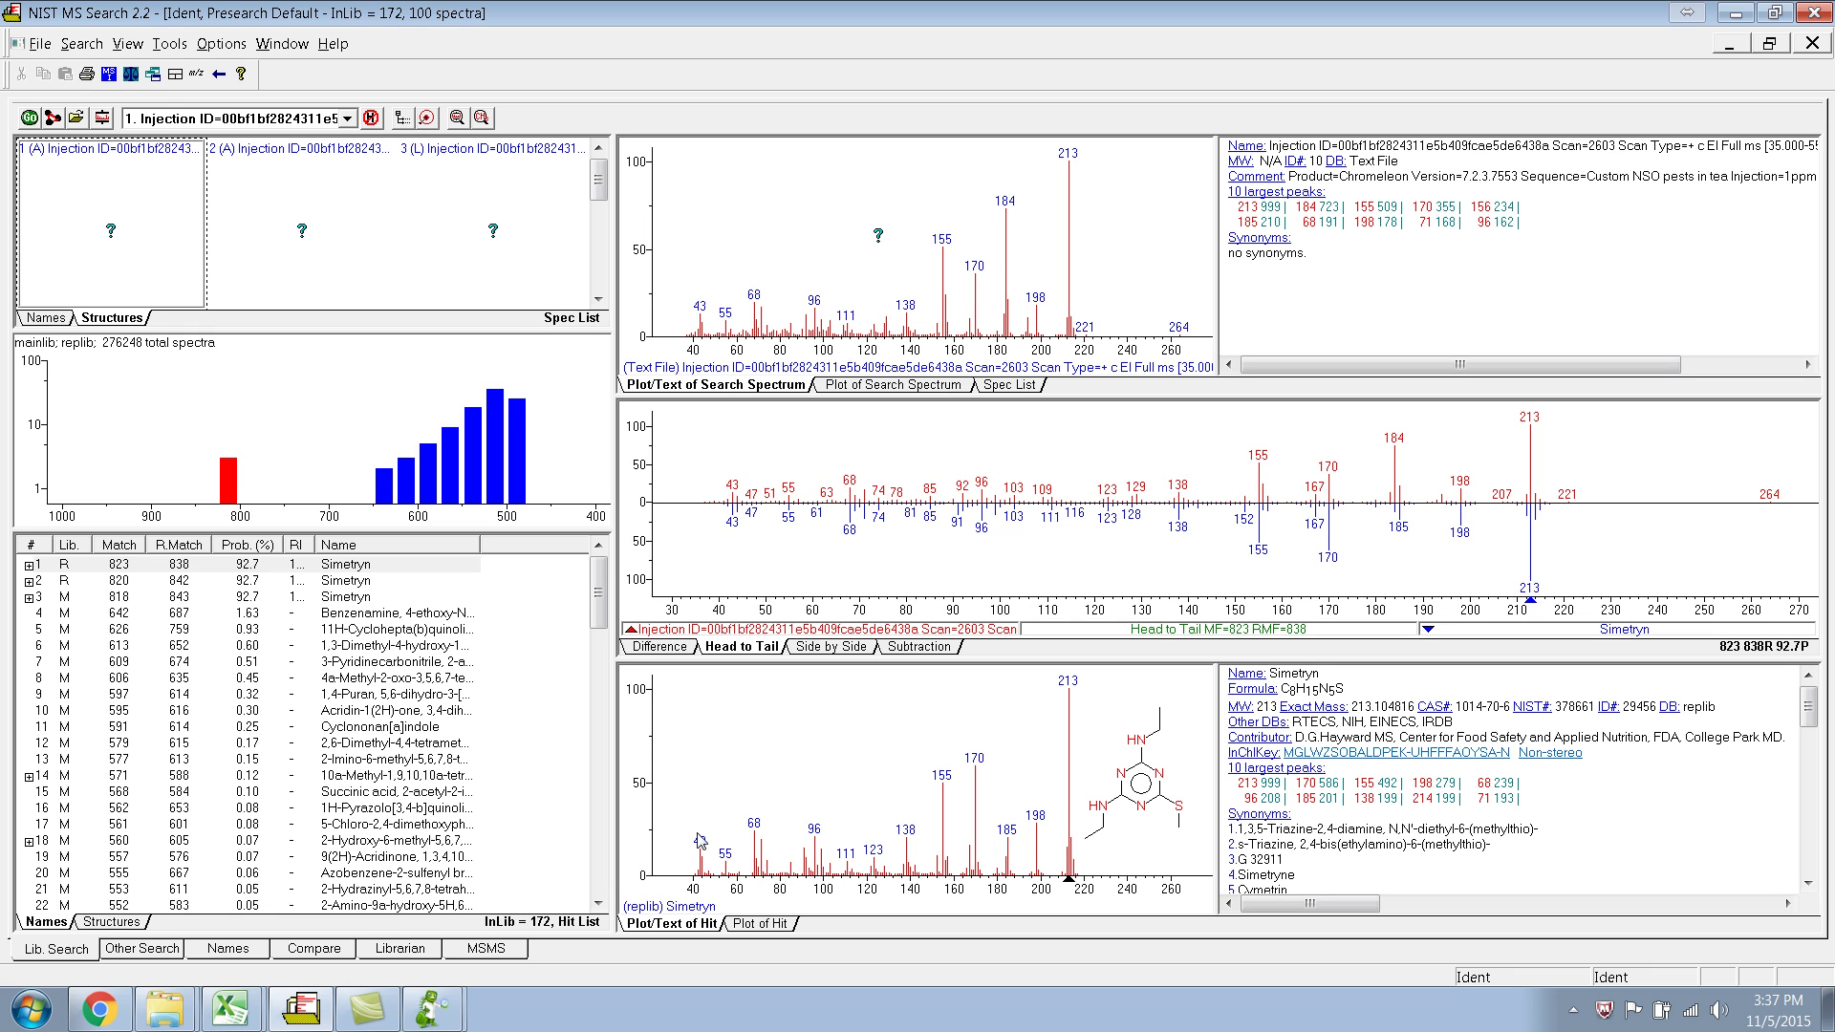
- Return to Chromeleon and give the processing method settings panel more room
{"action": "mouse_move", "coordinate": [441, 1011]}
{"action": "left_click", "coordinate": [449, 974]}
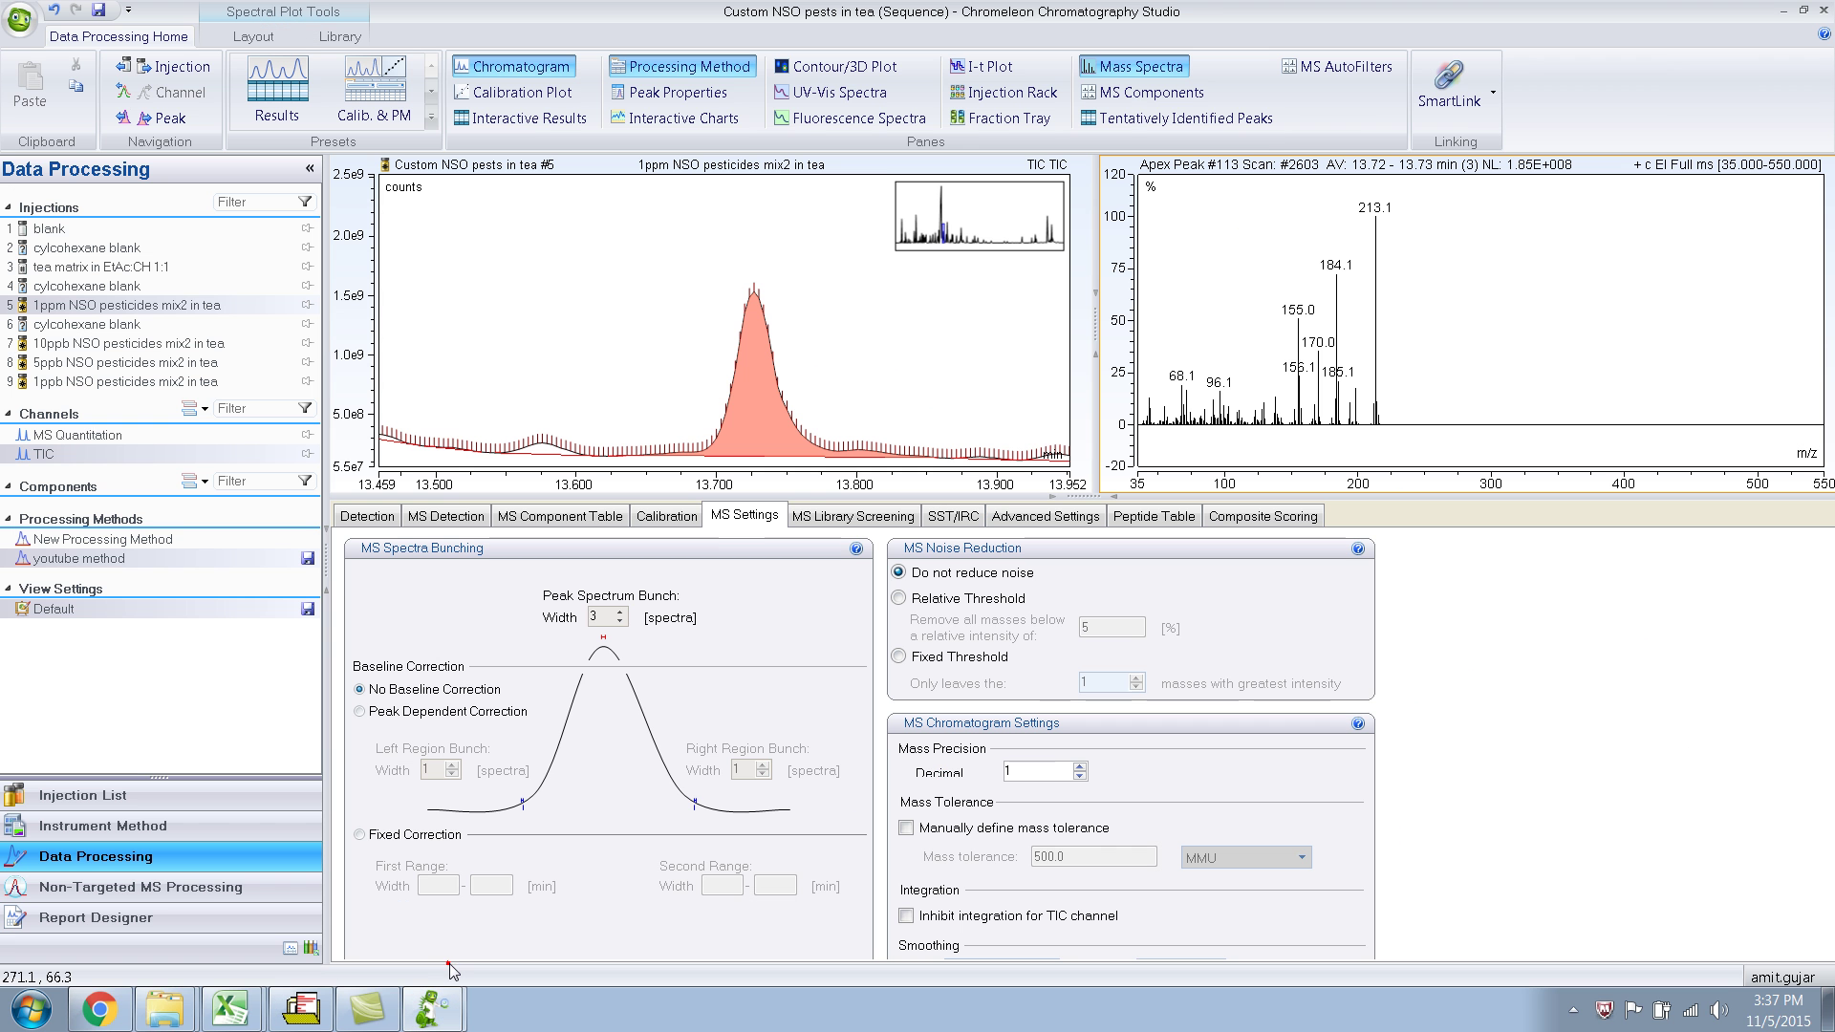
{"action": "left_click", "coordinate": [1018, 771]}
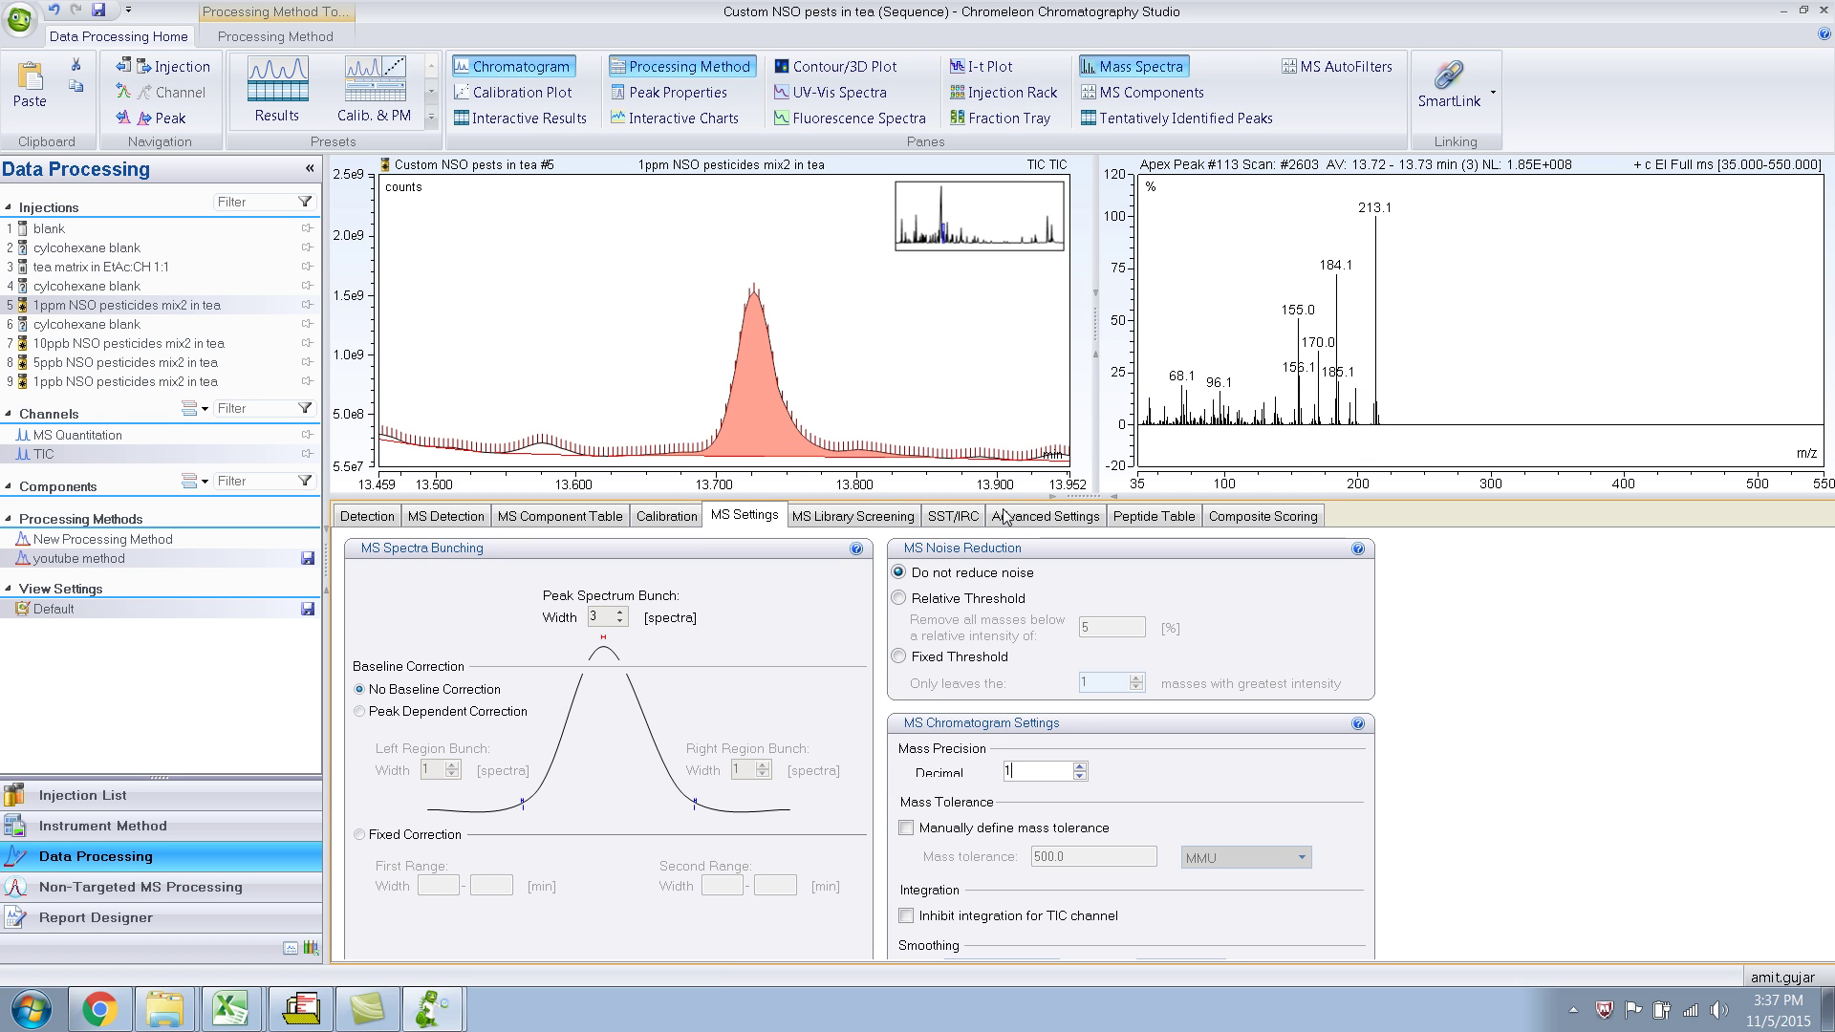
{"action": "left_click_drag", "start_coordinate": [1011, 497], "coordinate": [1018, 432]}
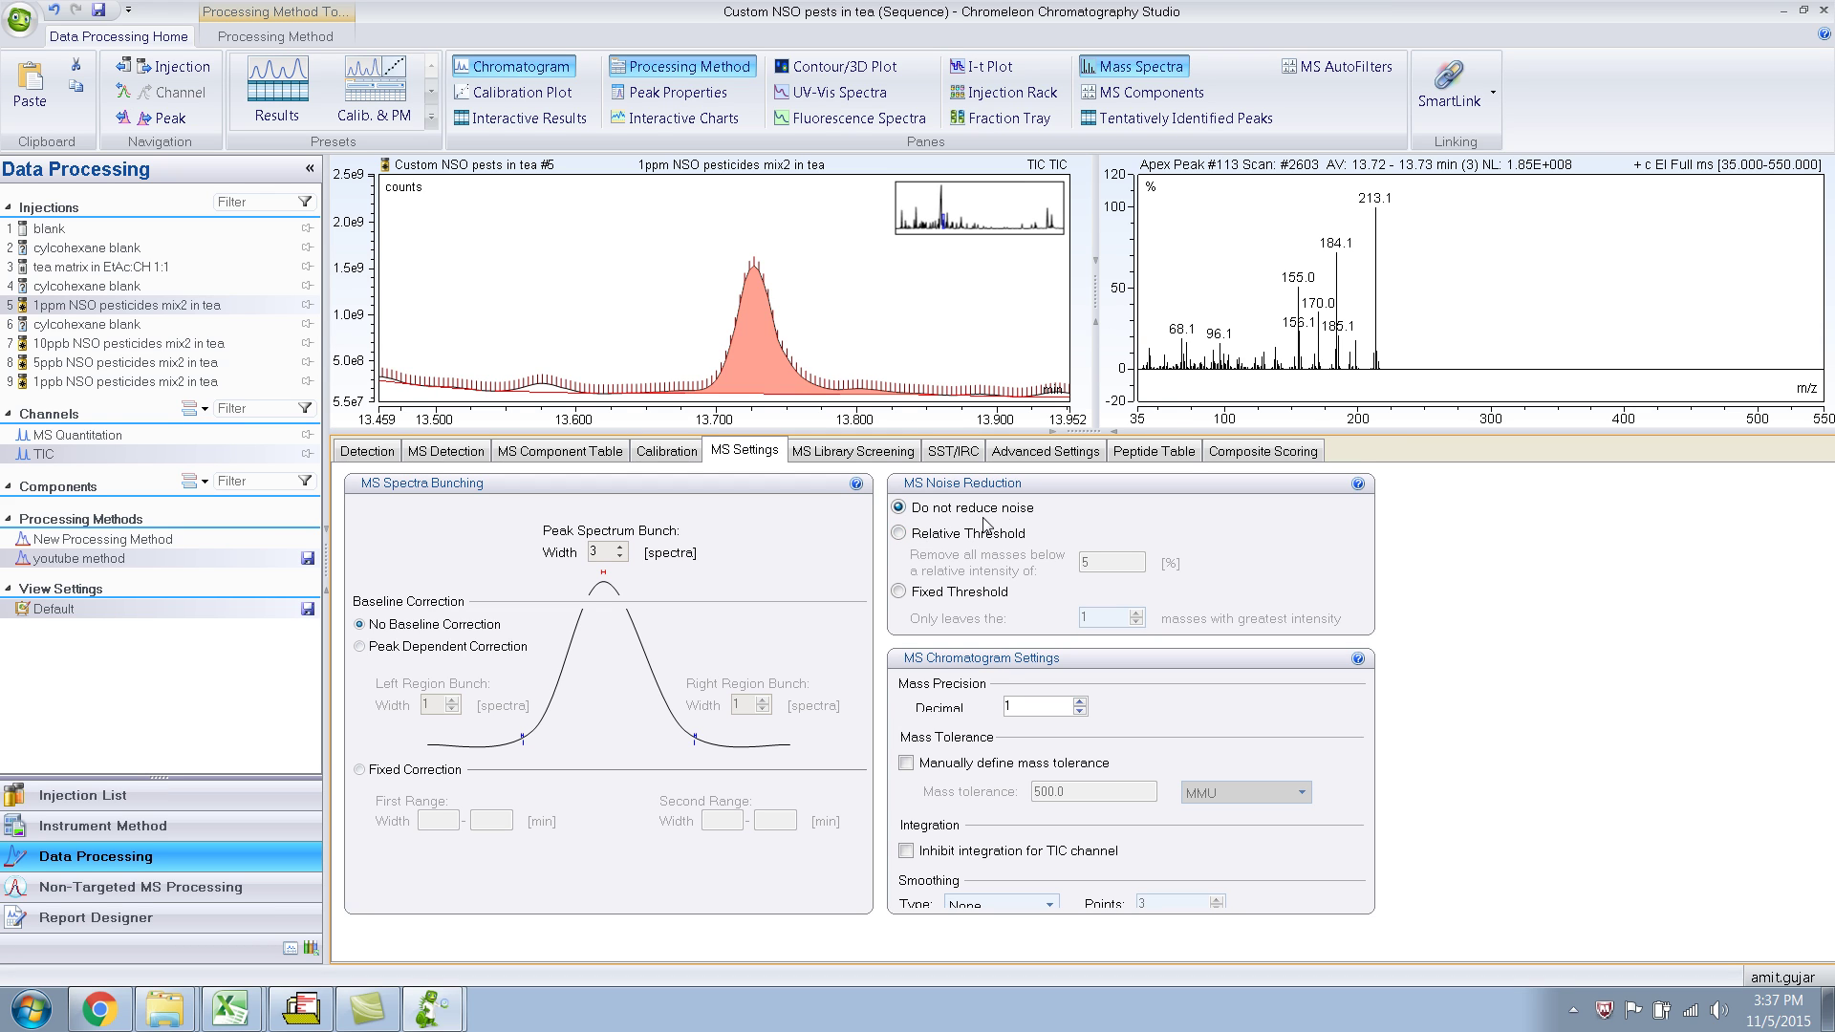
- Try Relative Threshold, then Fixed Threshold with 4 masses, and revert to Do not reduce noise
{"action": "left_click", "coordinate": [899, 534]}
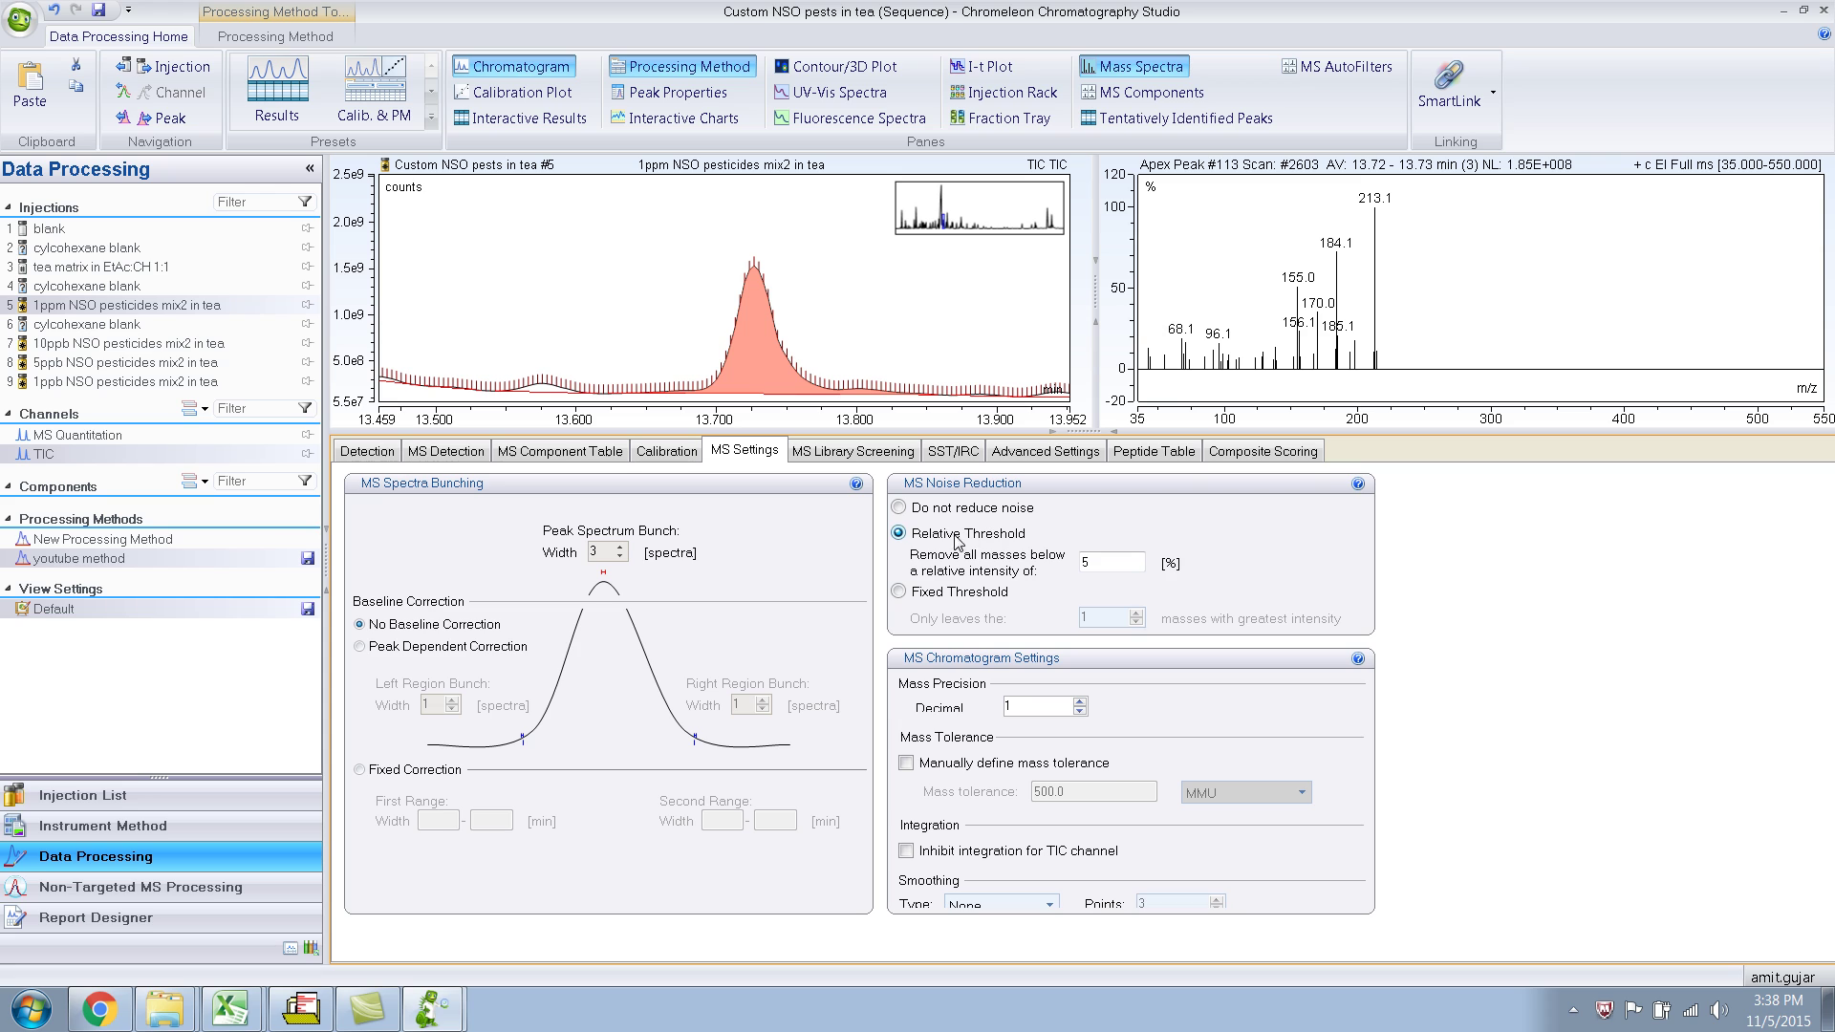
{"action": "left_click", "coordinate": [899, 593]}
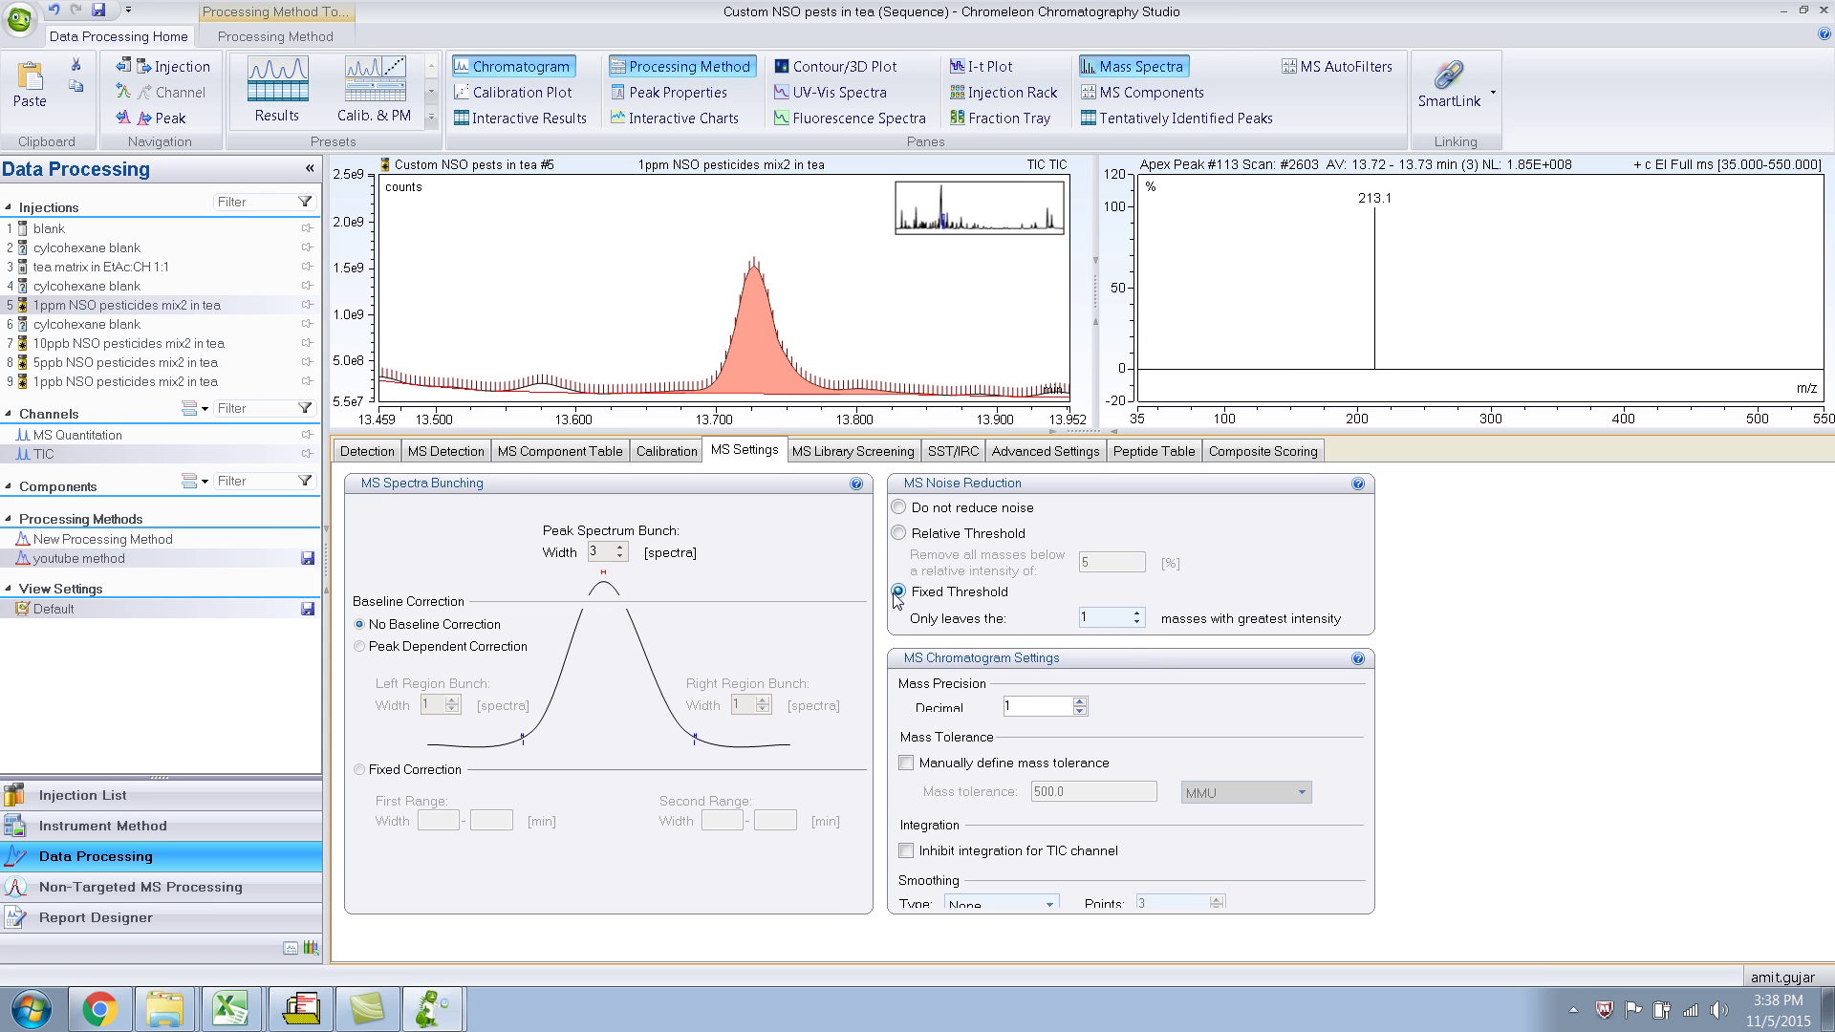
{"action": "left_click", "coordinate": [1137, 612]}
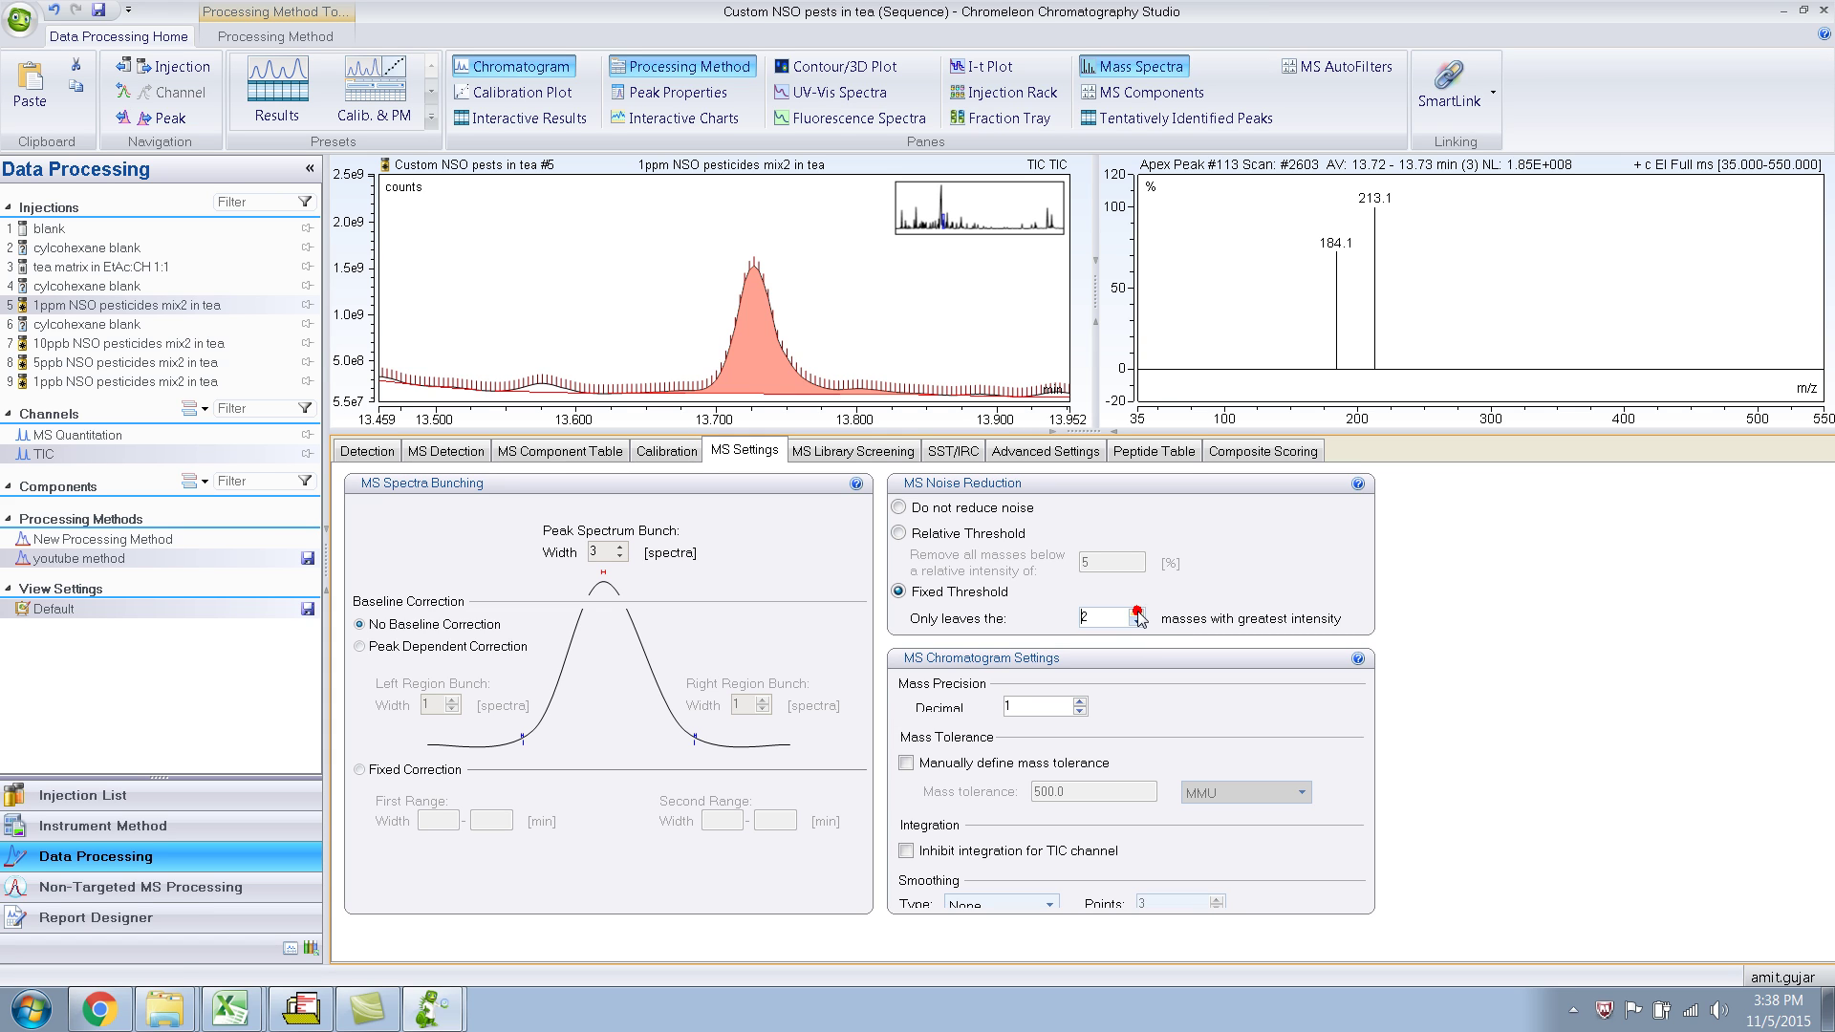
{"action": "left_click", "coordinate": [1136, 612]}
{"action": "left_click", "coordinate": [1136, 613]}
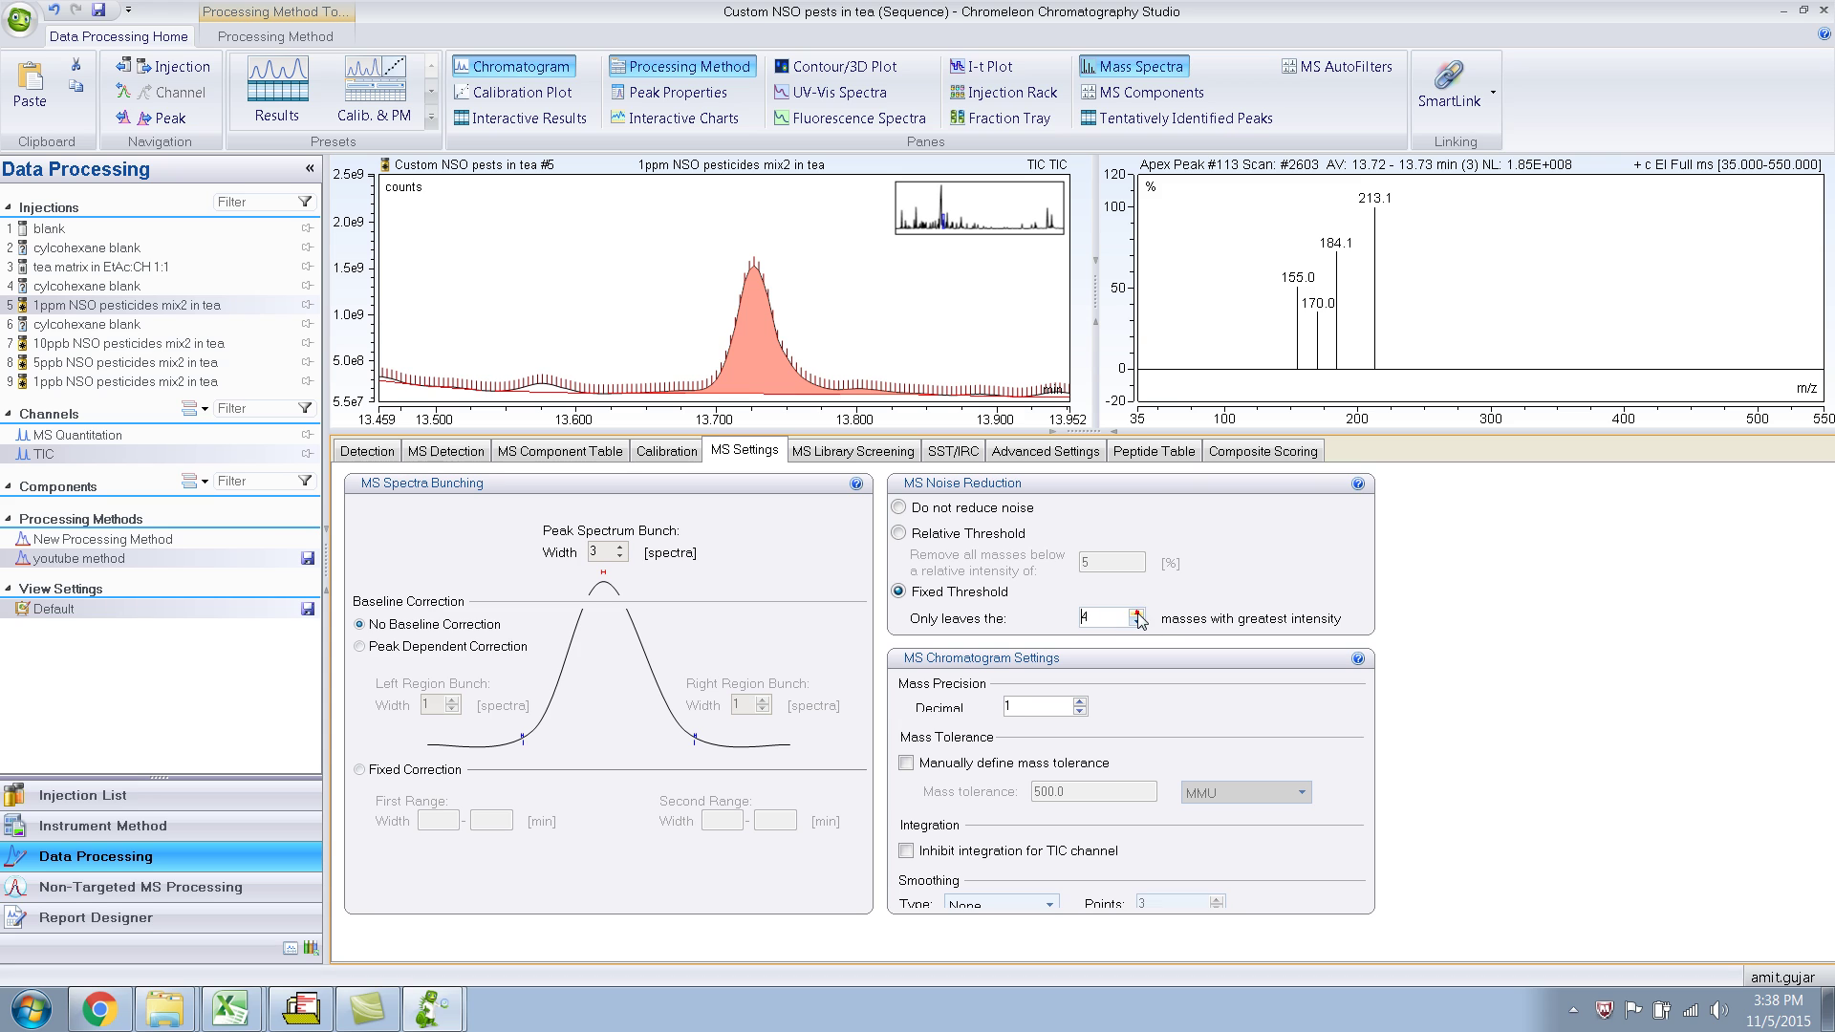
{"action": "left_click", "coordinate": [900, 509]}
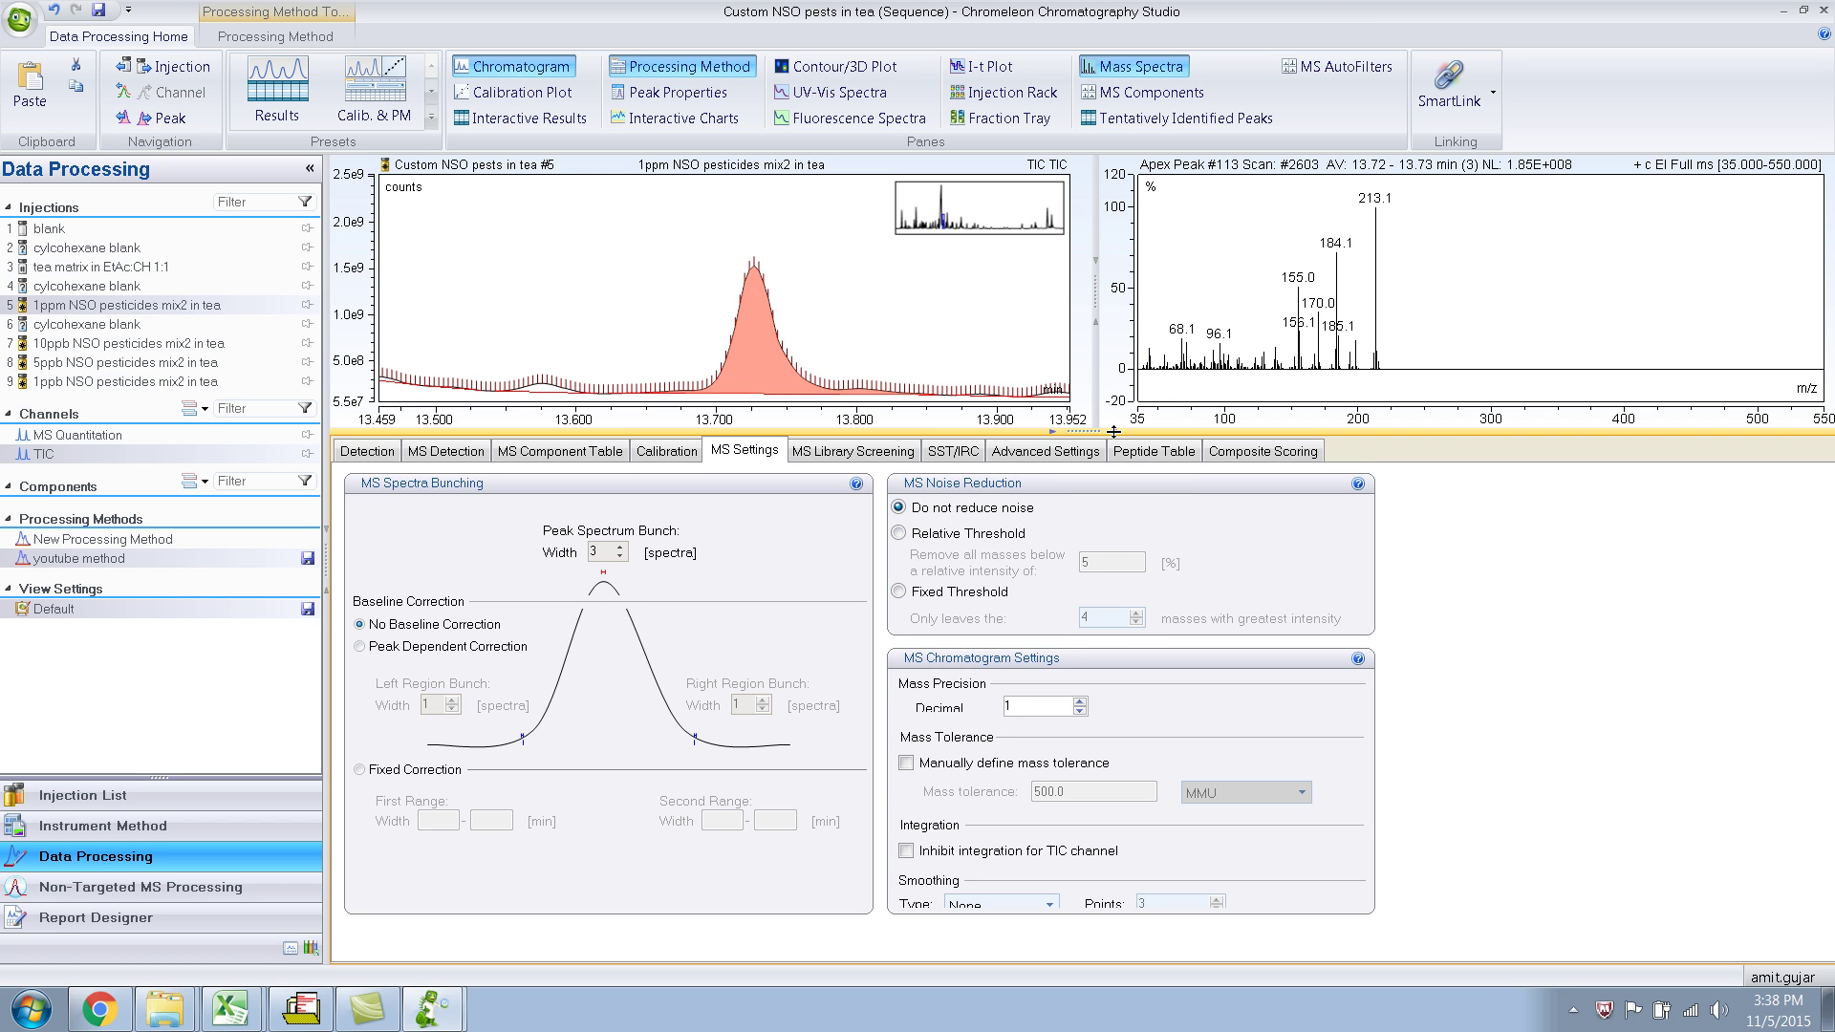
{"action": "left_click_drag", "start_coordinate": [1113, 431], "coordinate": [1113, 481]}
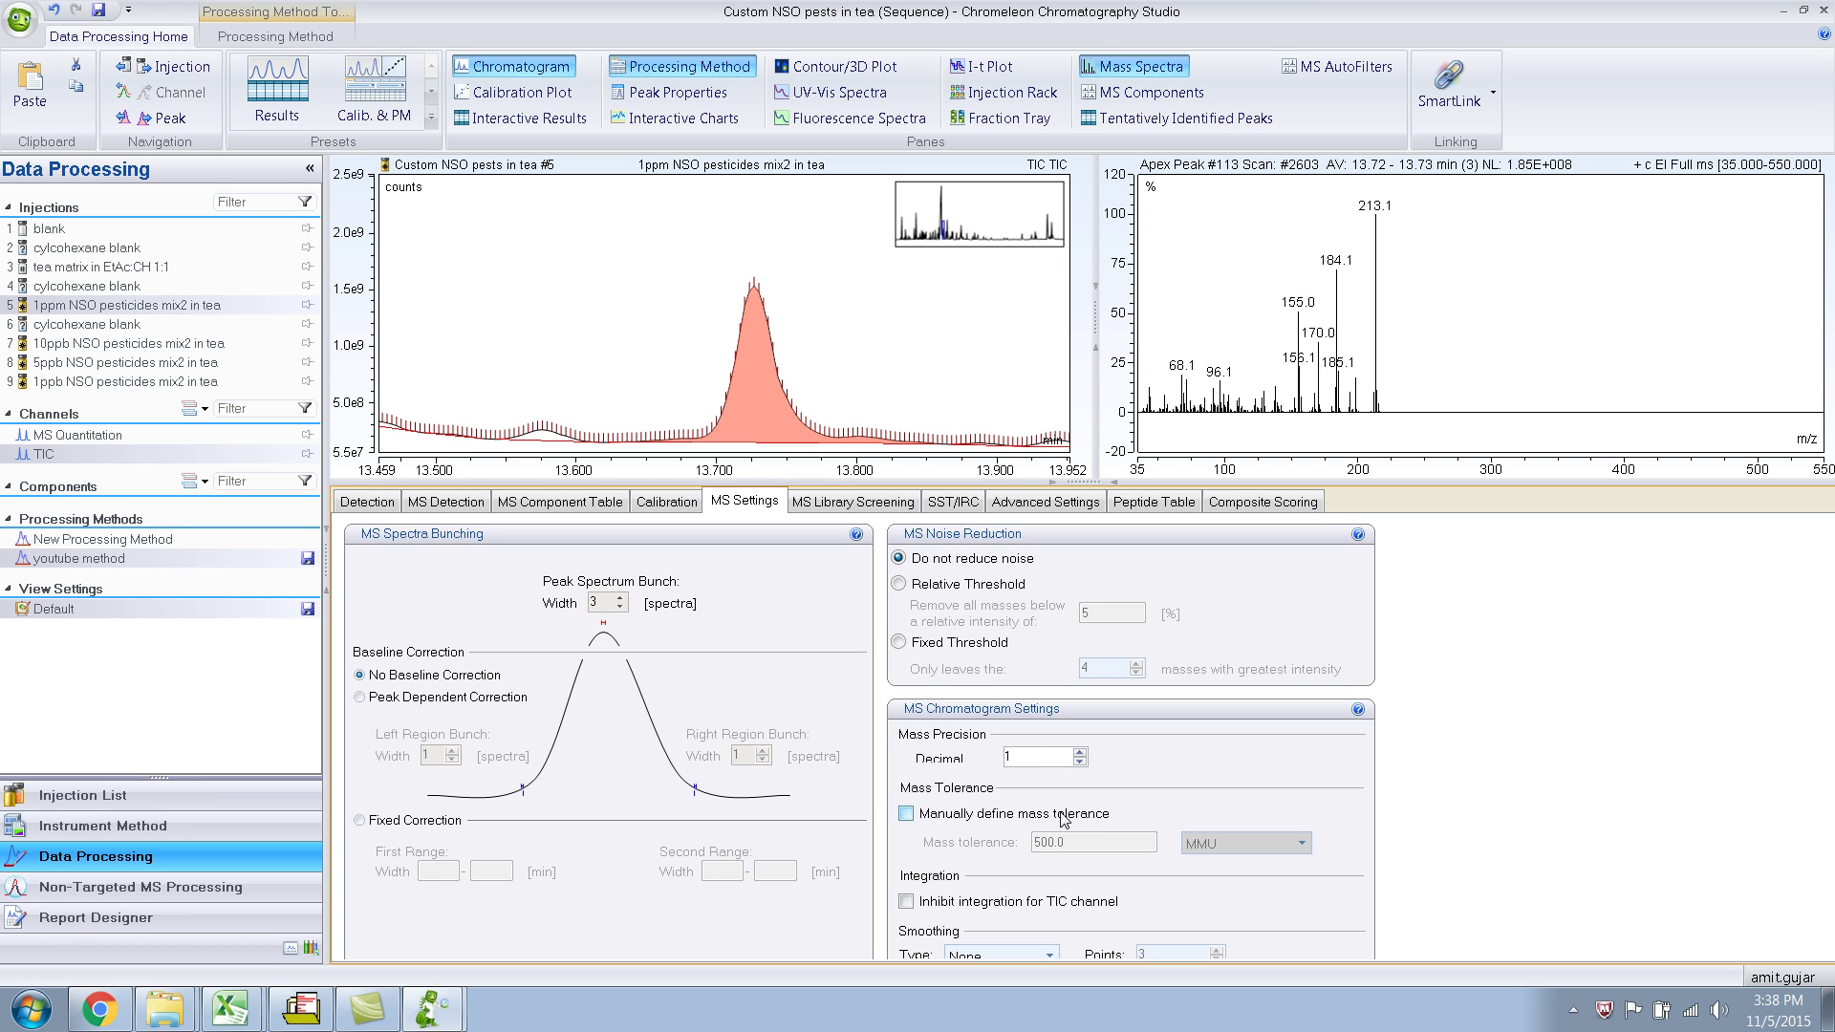
{"action": "left_click", "coordinate": [908, 815]}
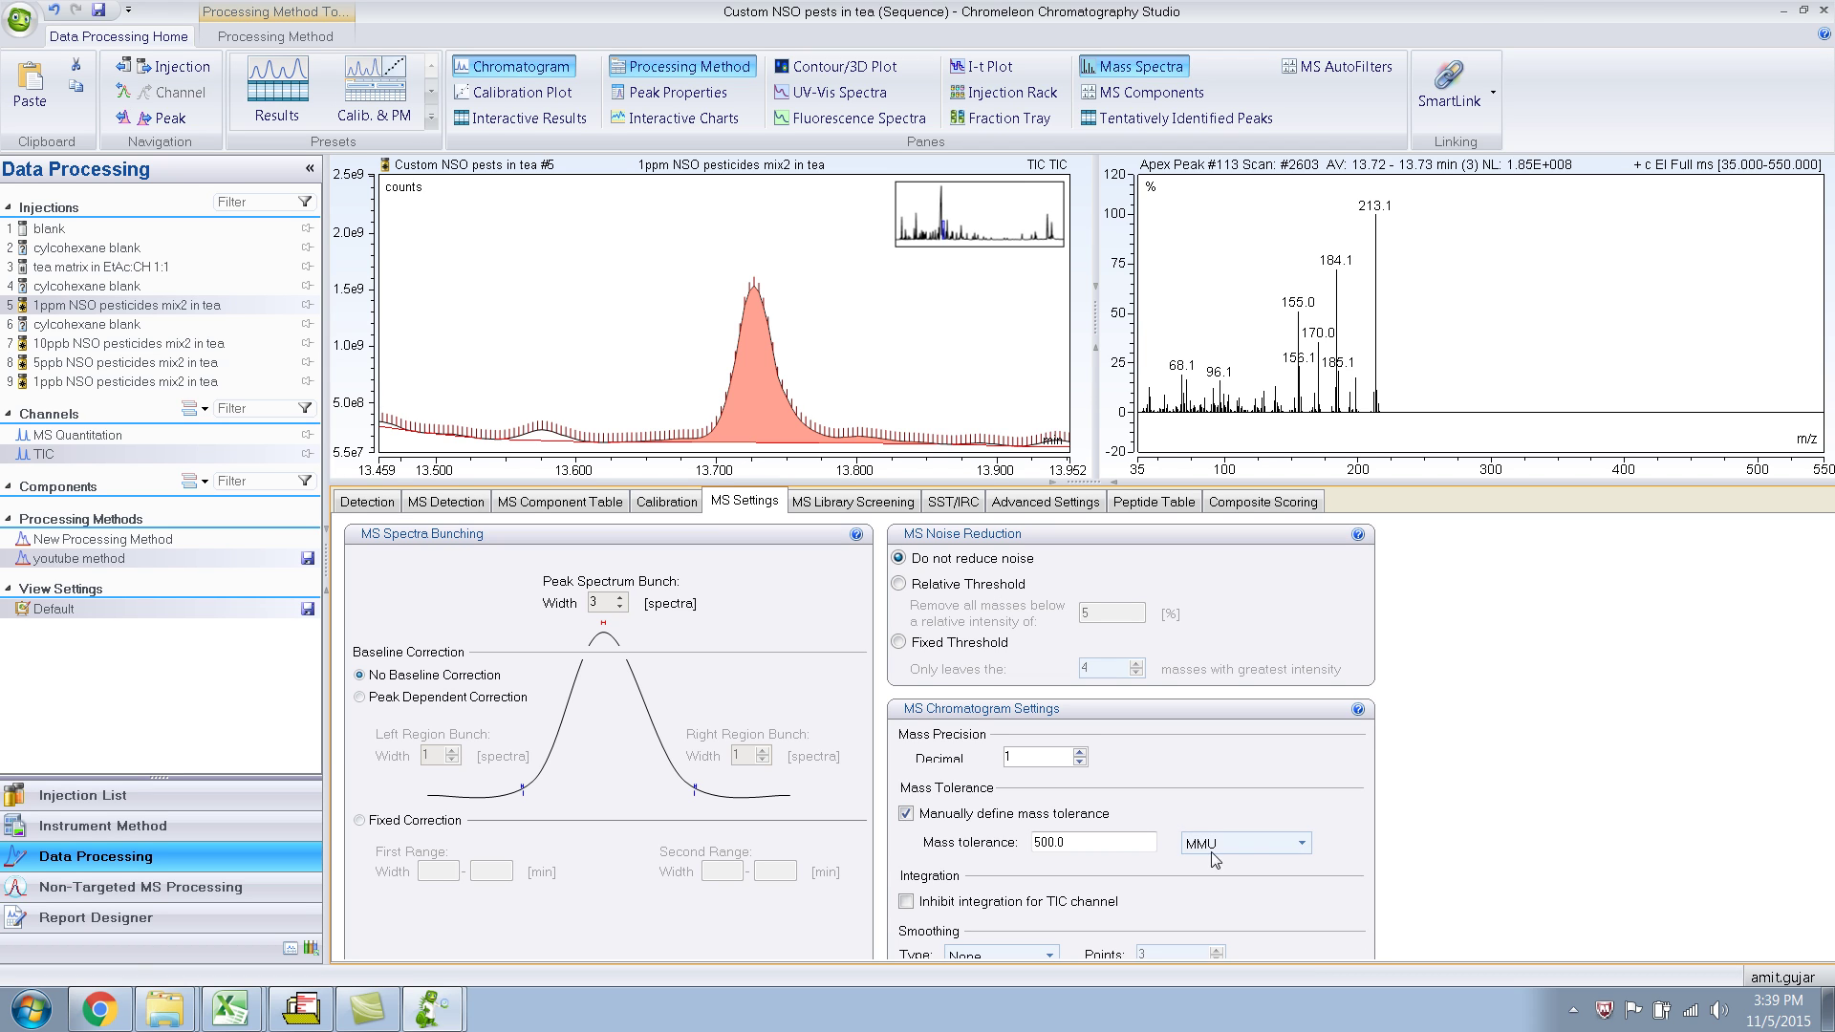
{"action": "left_click", "coordinate": [906, 813]}
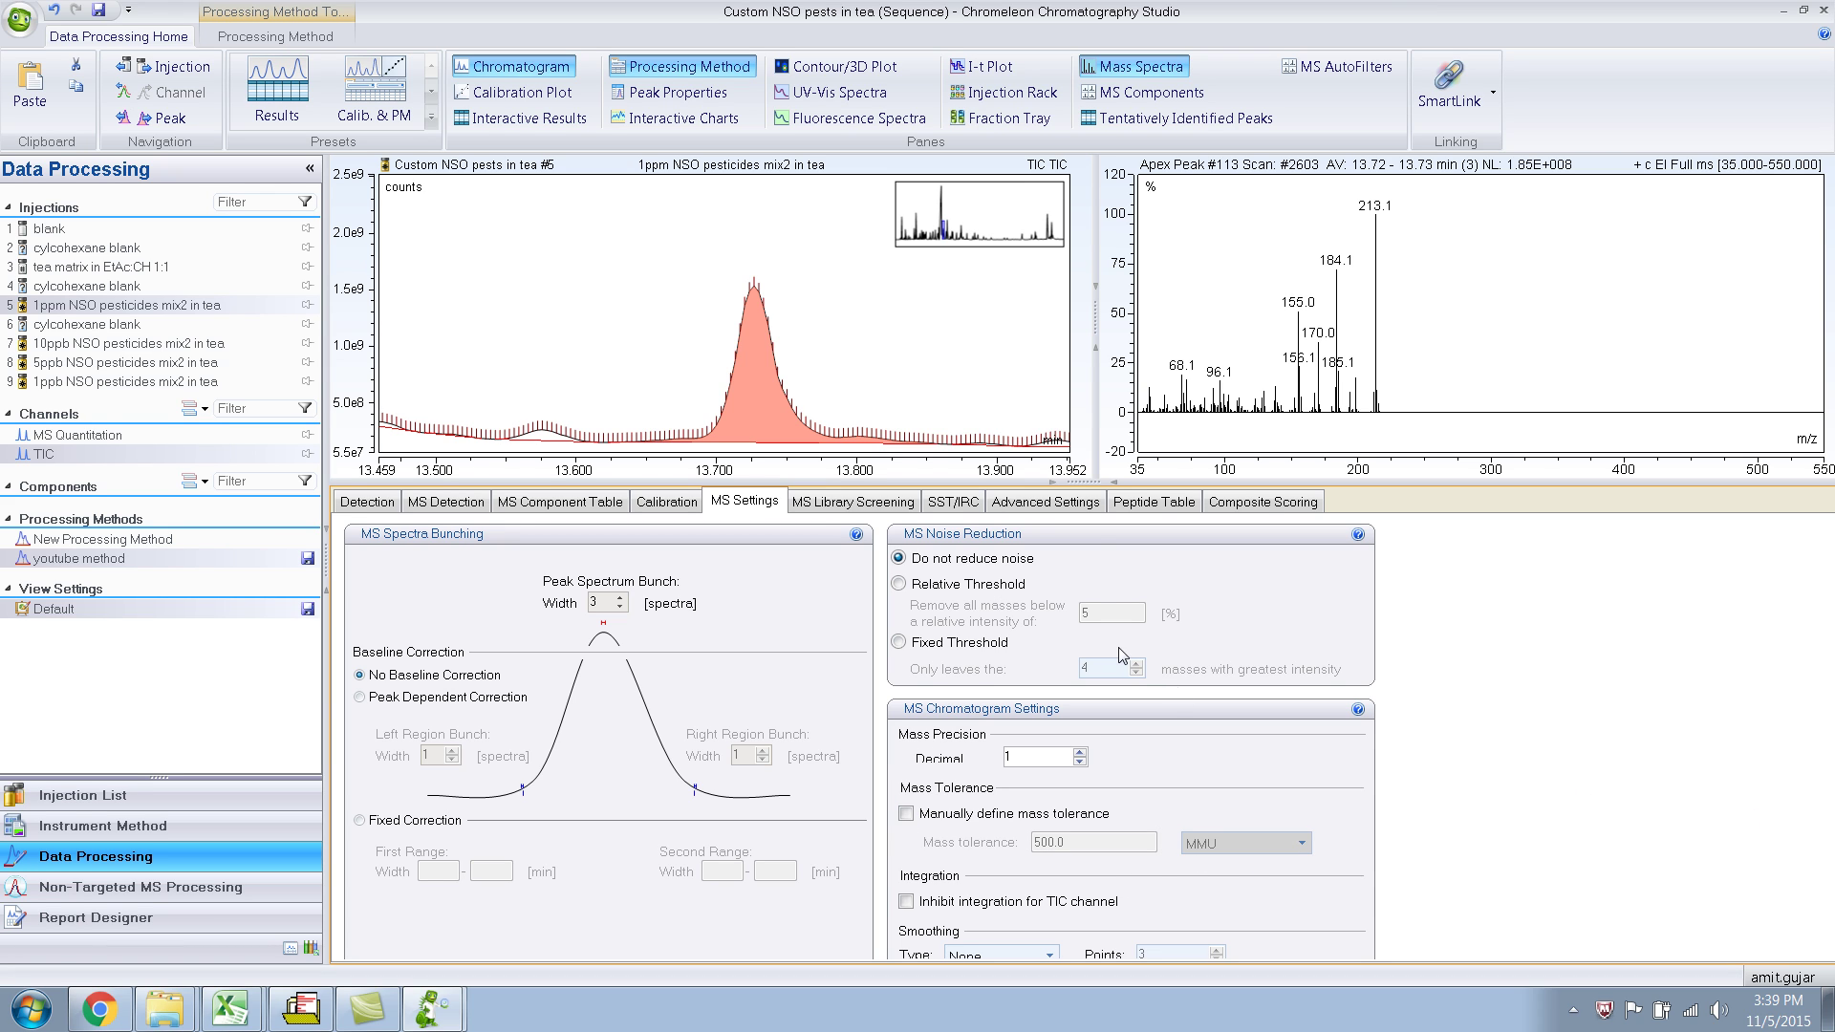
{"action": "left_click_drag", "start_coordinate": [1074, 493], "coordinate": [1072, 436]}
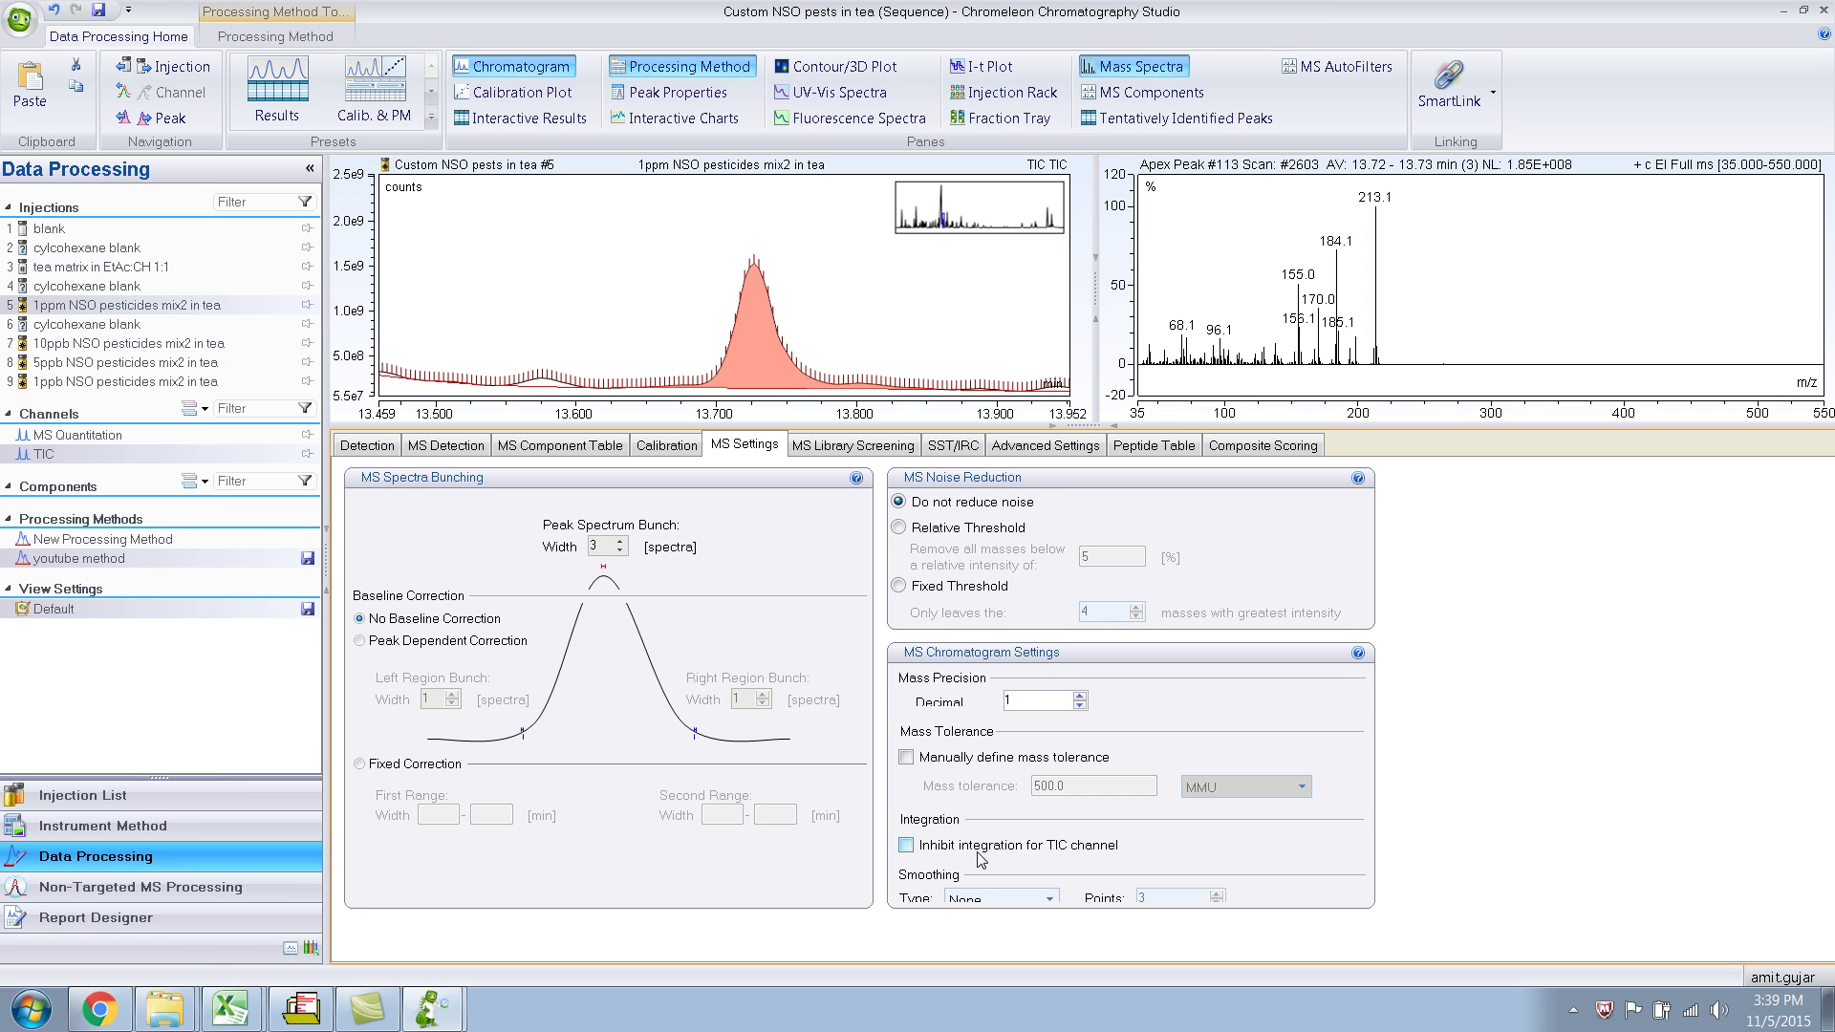
- Toggle Inhibit integration for TIC on and off again, then make the chromatogram and spectrum plots taller
{"action": "left_click", "coordinate": [906, 846]}
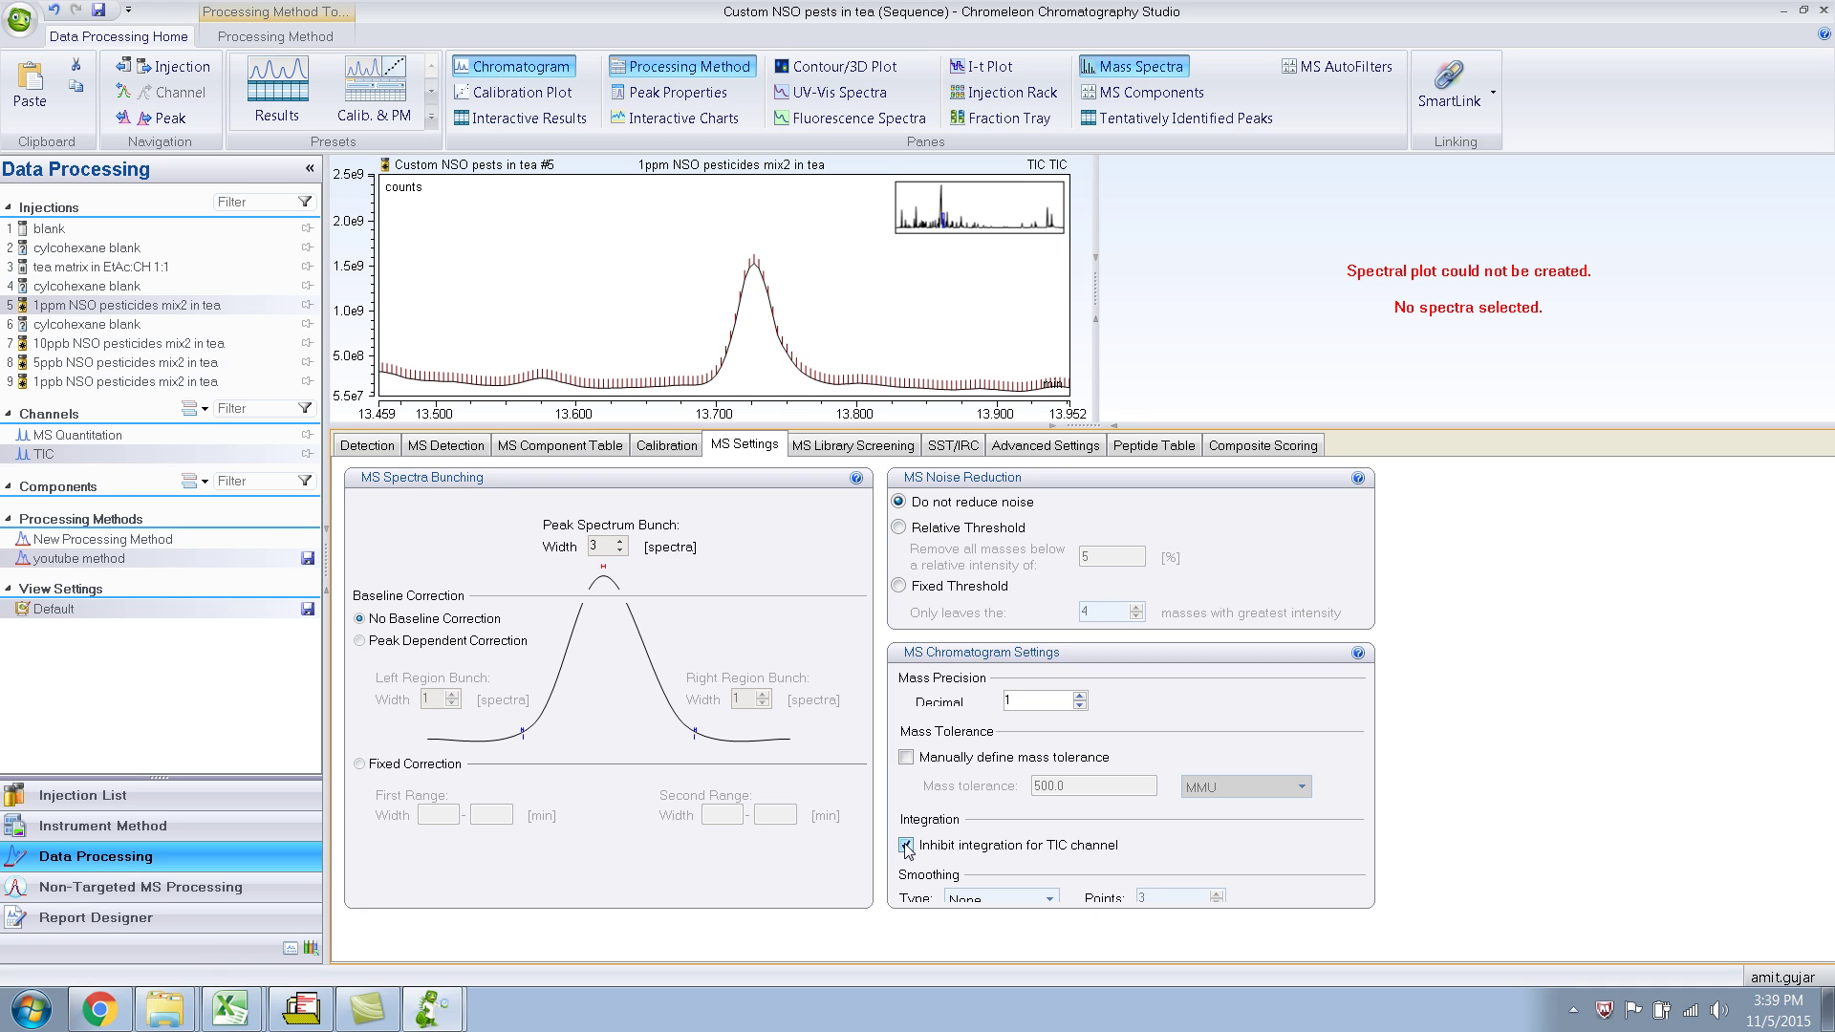
{"action": "left_click", "coordinate": [906, 845]}
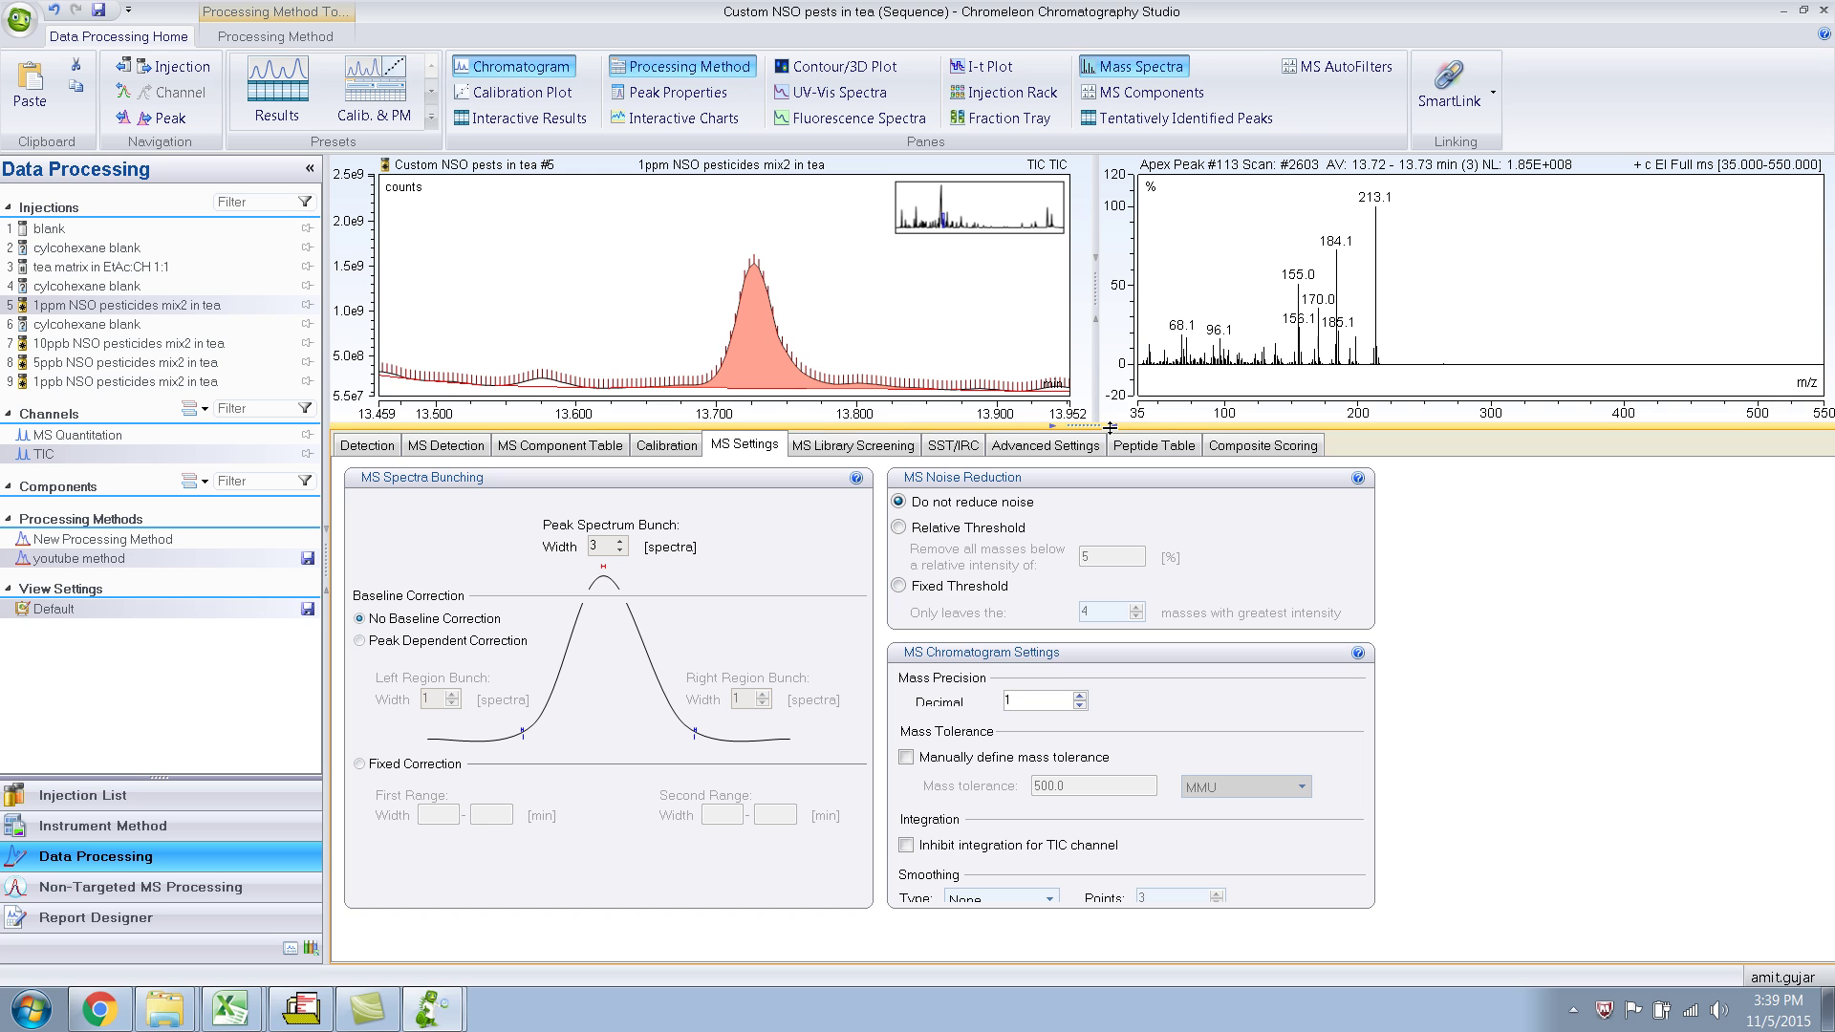
{"action": "left_click_drag", "start_coordinate": [1109, 426], "coordinate": [1106, 522]}
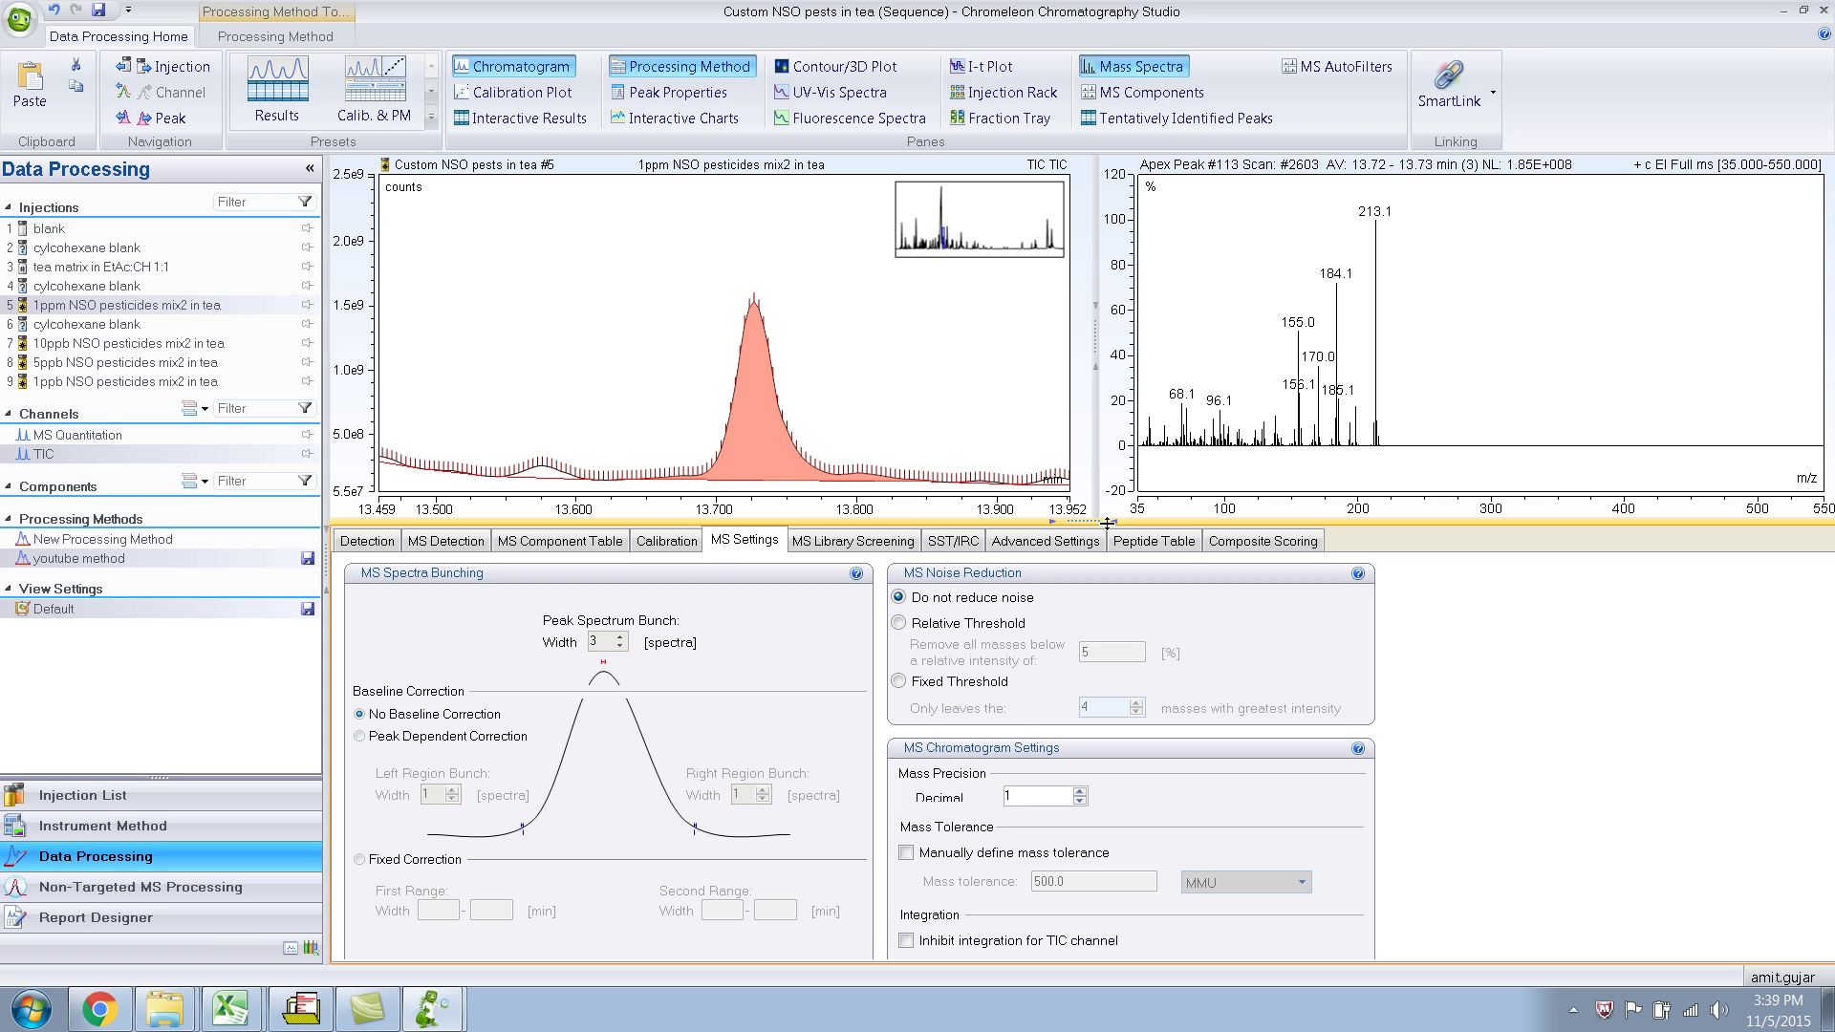
{"action": "left_click_drag", "start_coordinate": [1107, 522], "coordinate": [1106, 578]}
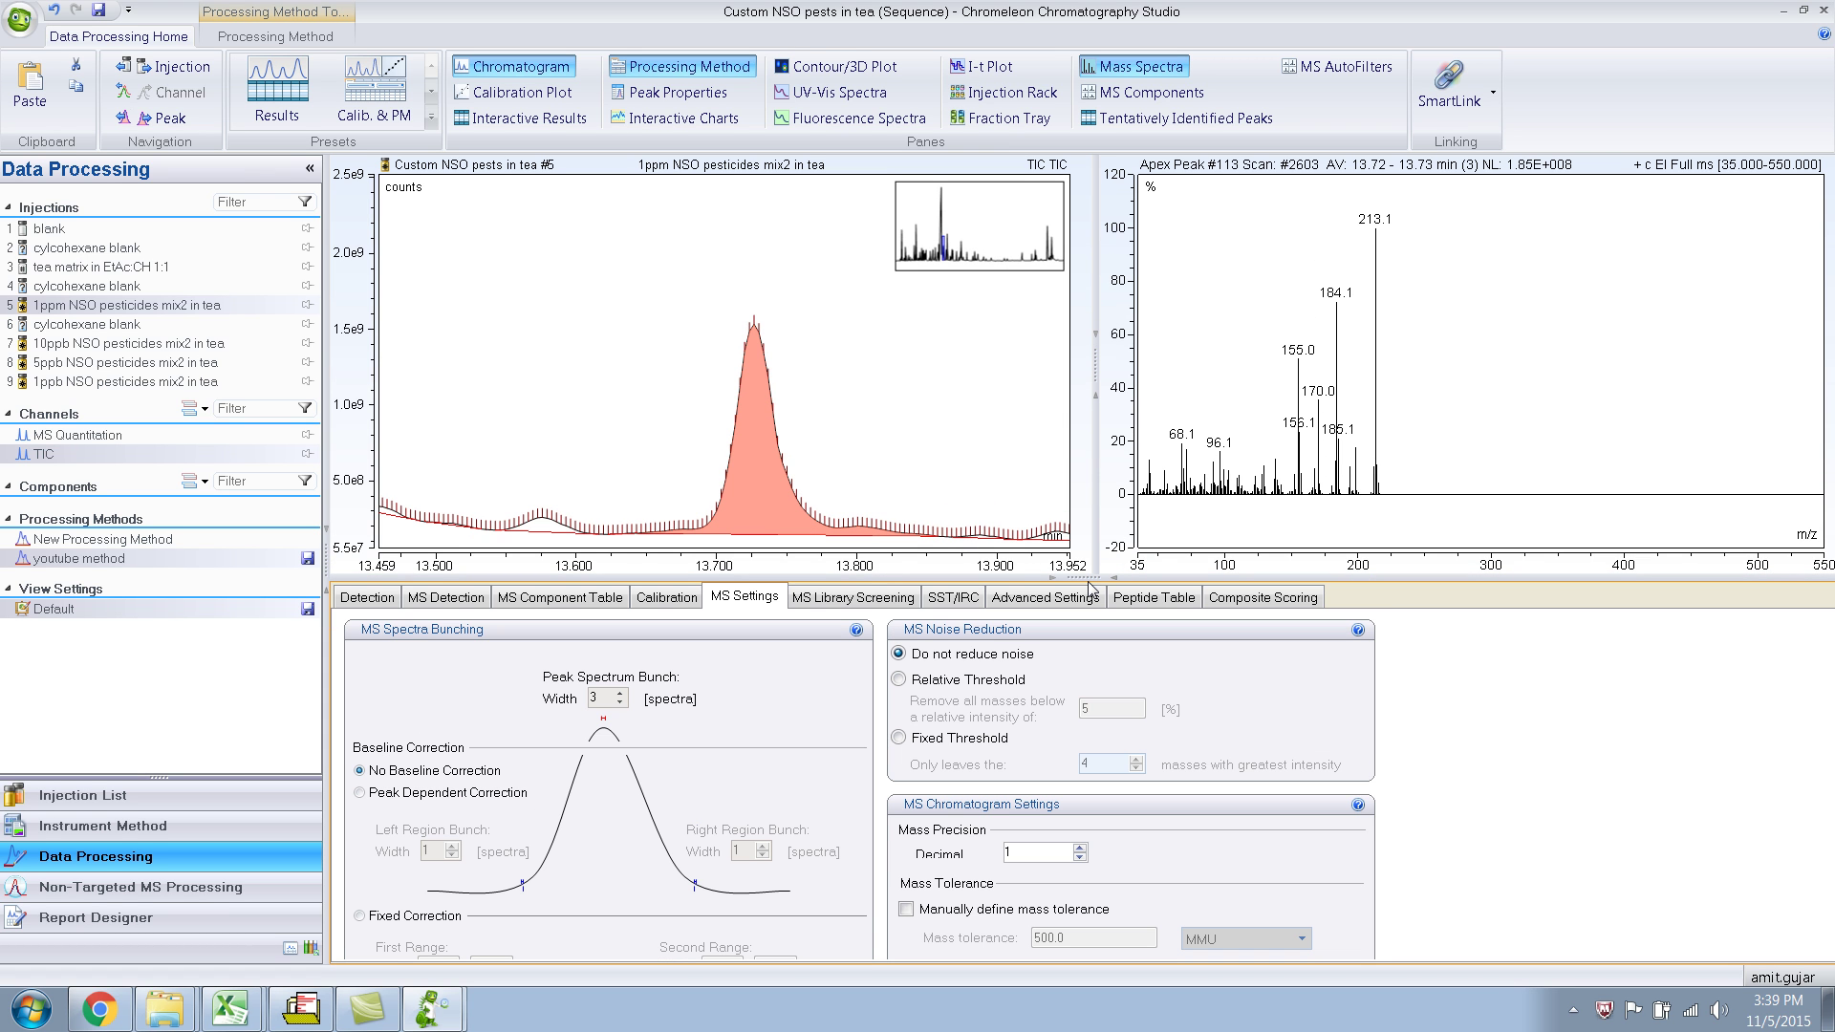